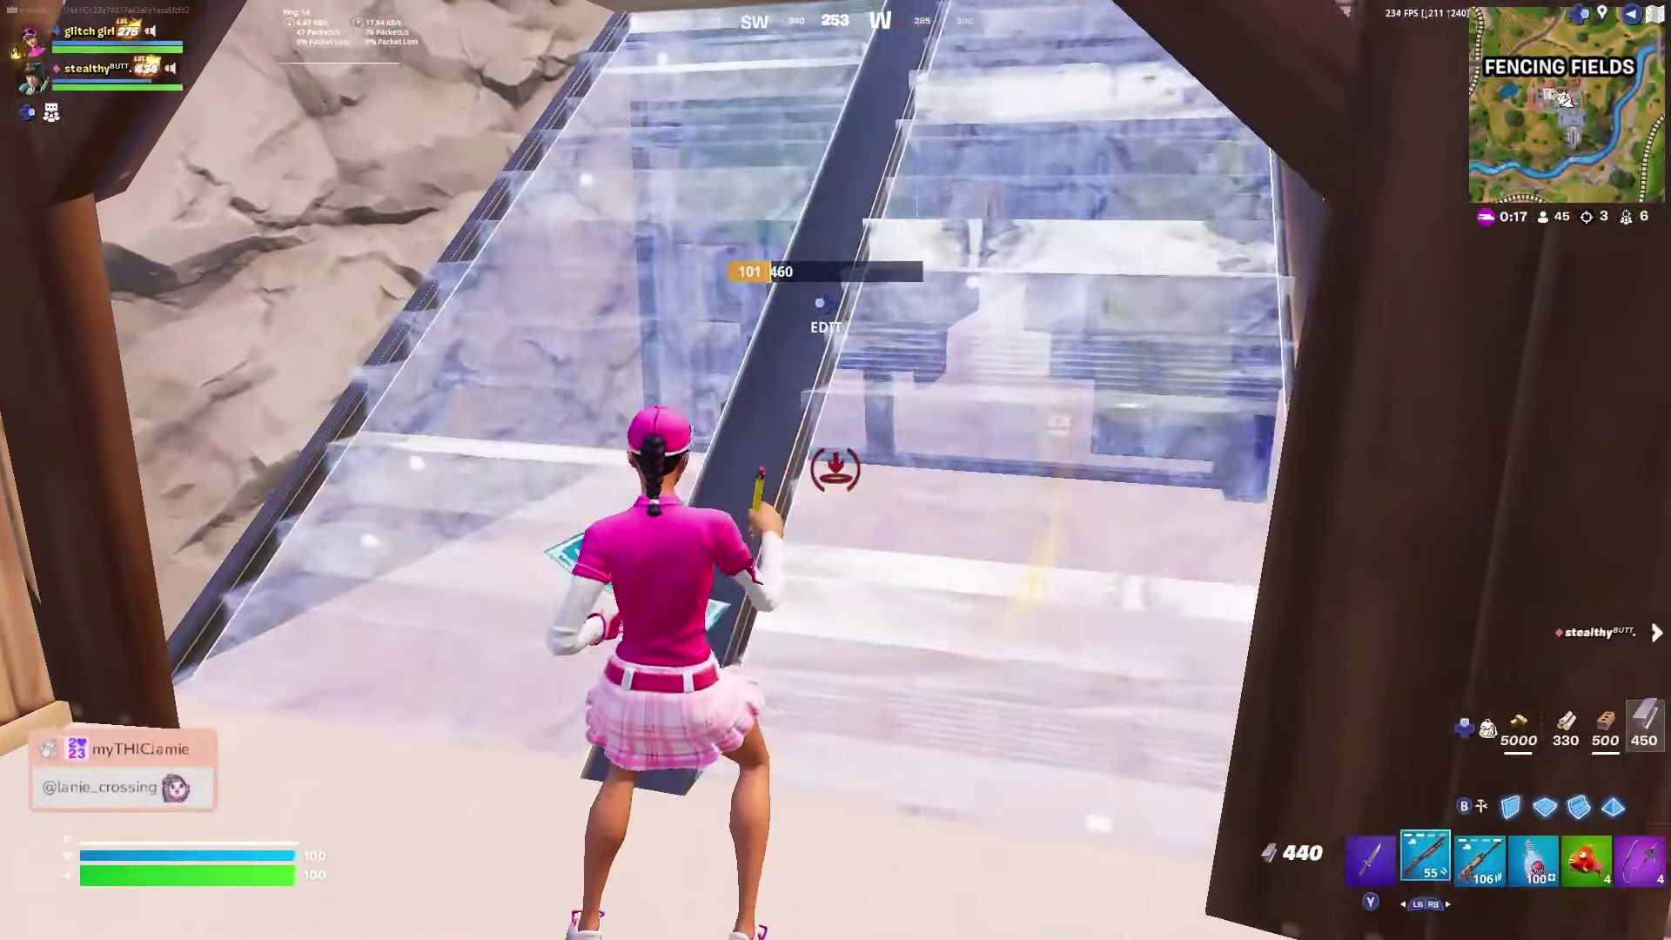
{"action": "key", "text": "2"}
{"action": "left_click", "coordinate": [836, 470]}
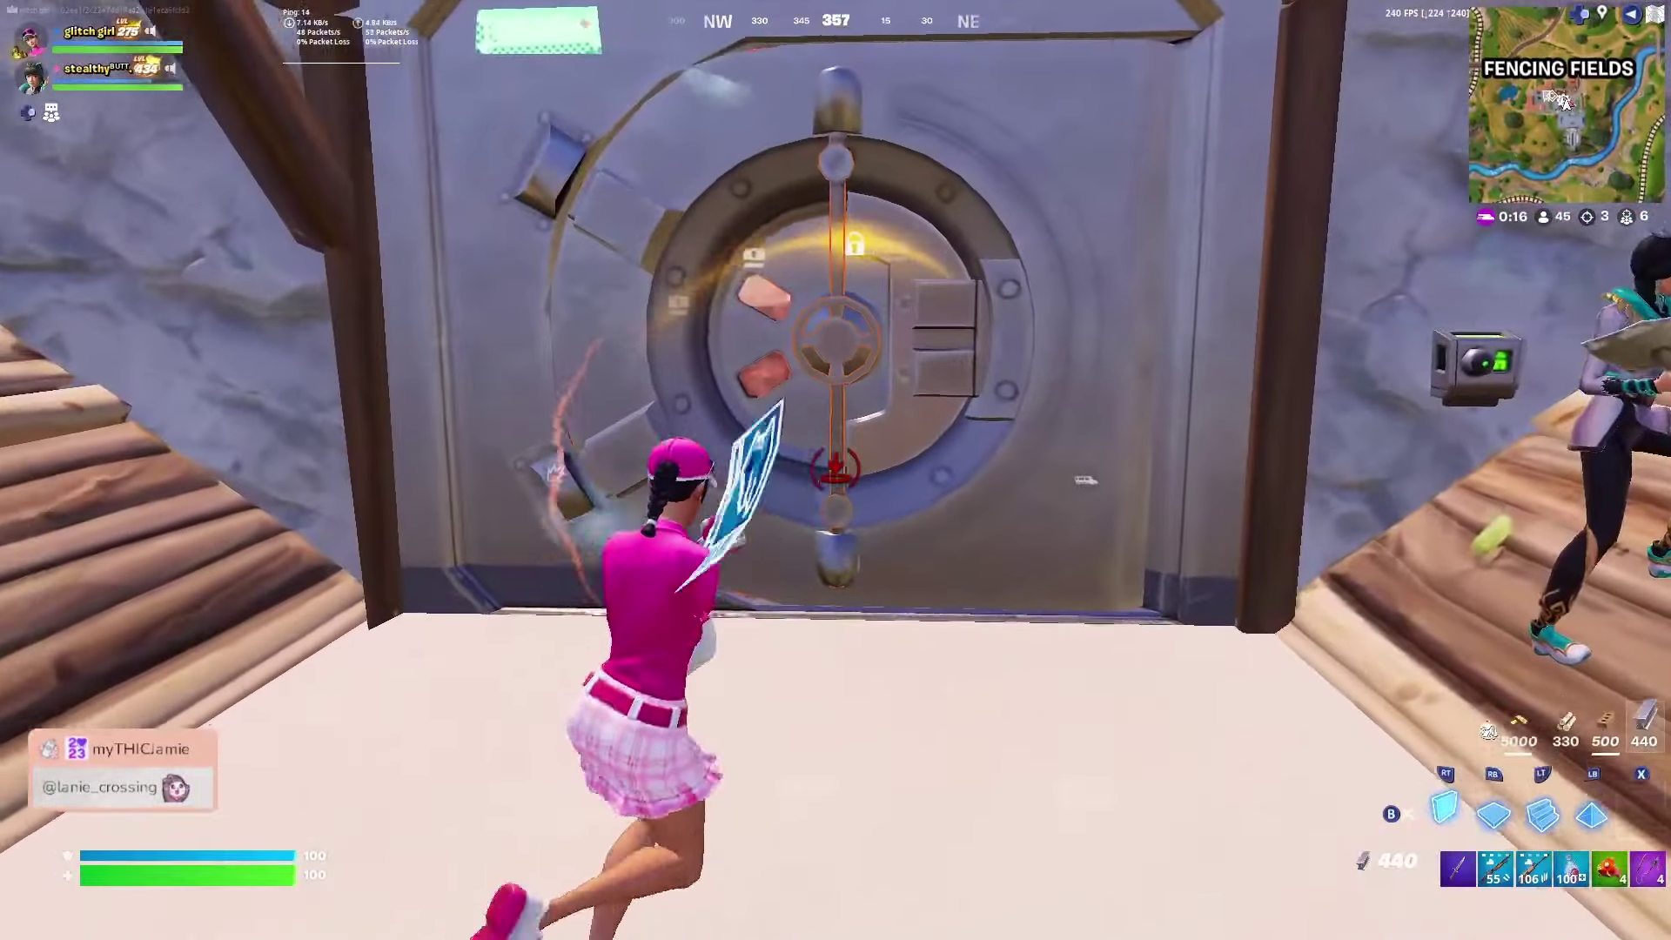
{"action": "key", "text": "1"}
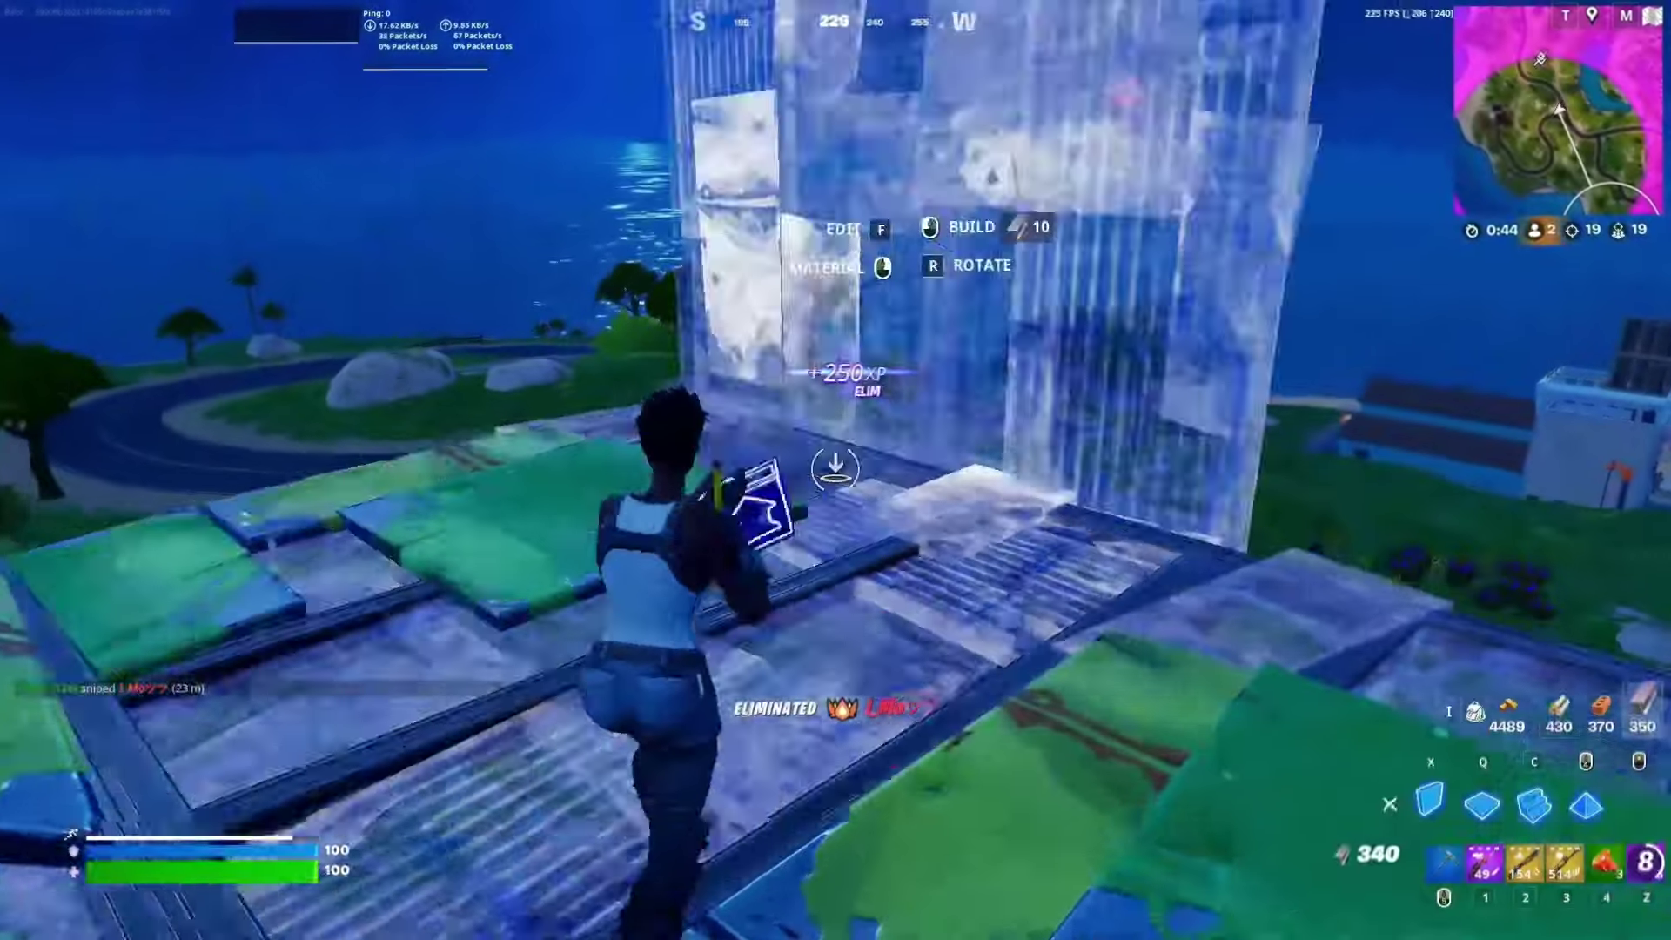
{"action": "key", "text": "z"}
{"action": "right_click", "coordinate": [835, 470]}
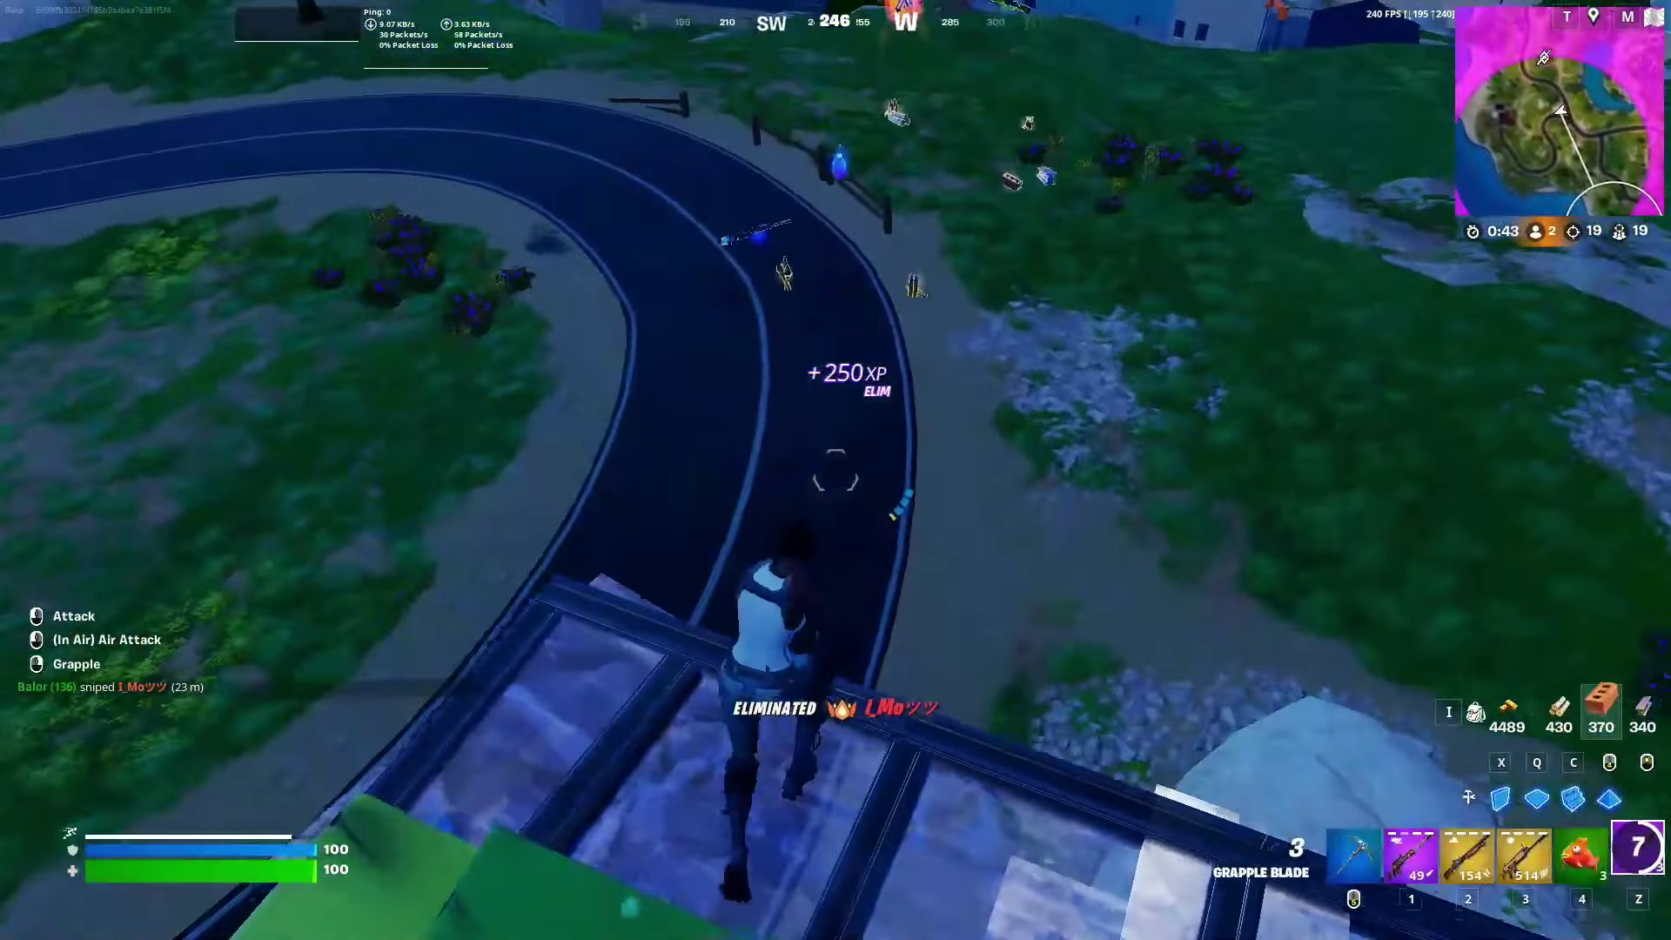
{"action": "key", "text": "1"}
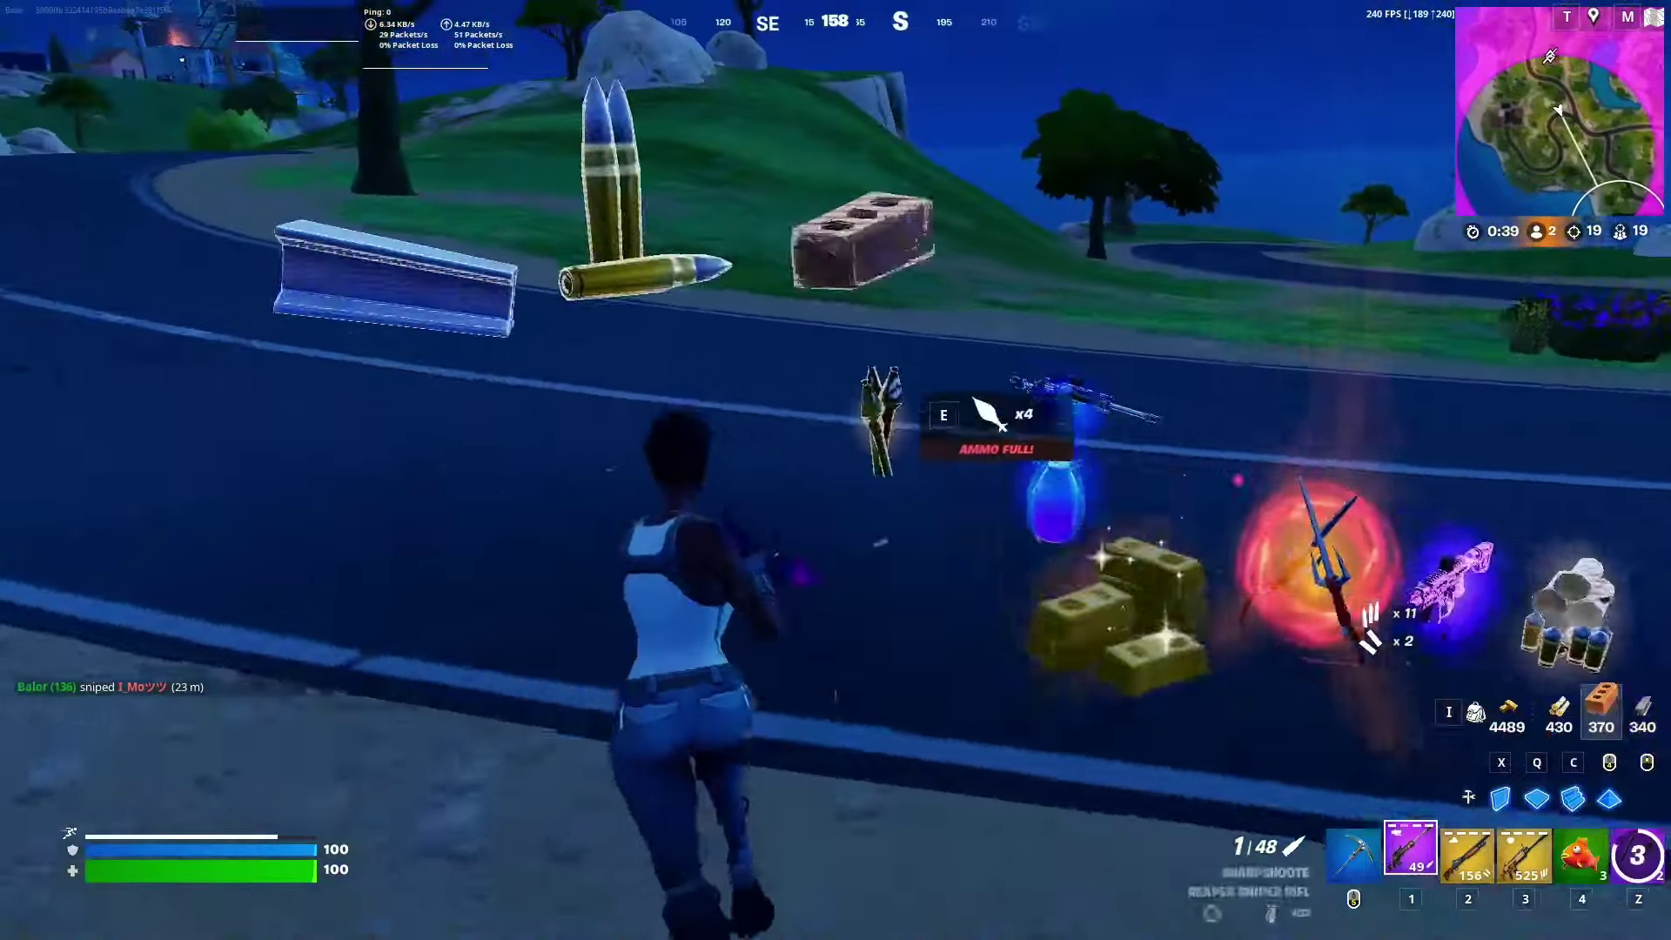
{"action": "key", "text": "r"}
{"action": "key", "text": "w"}
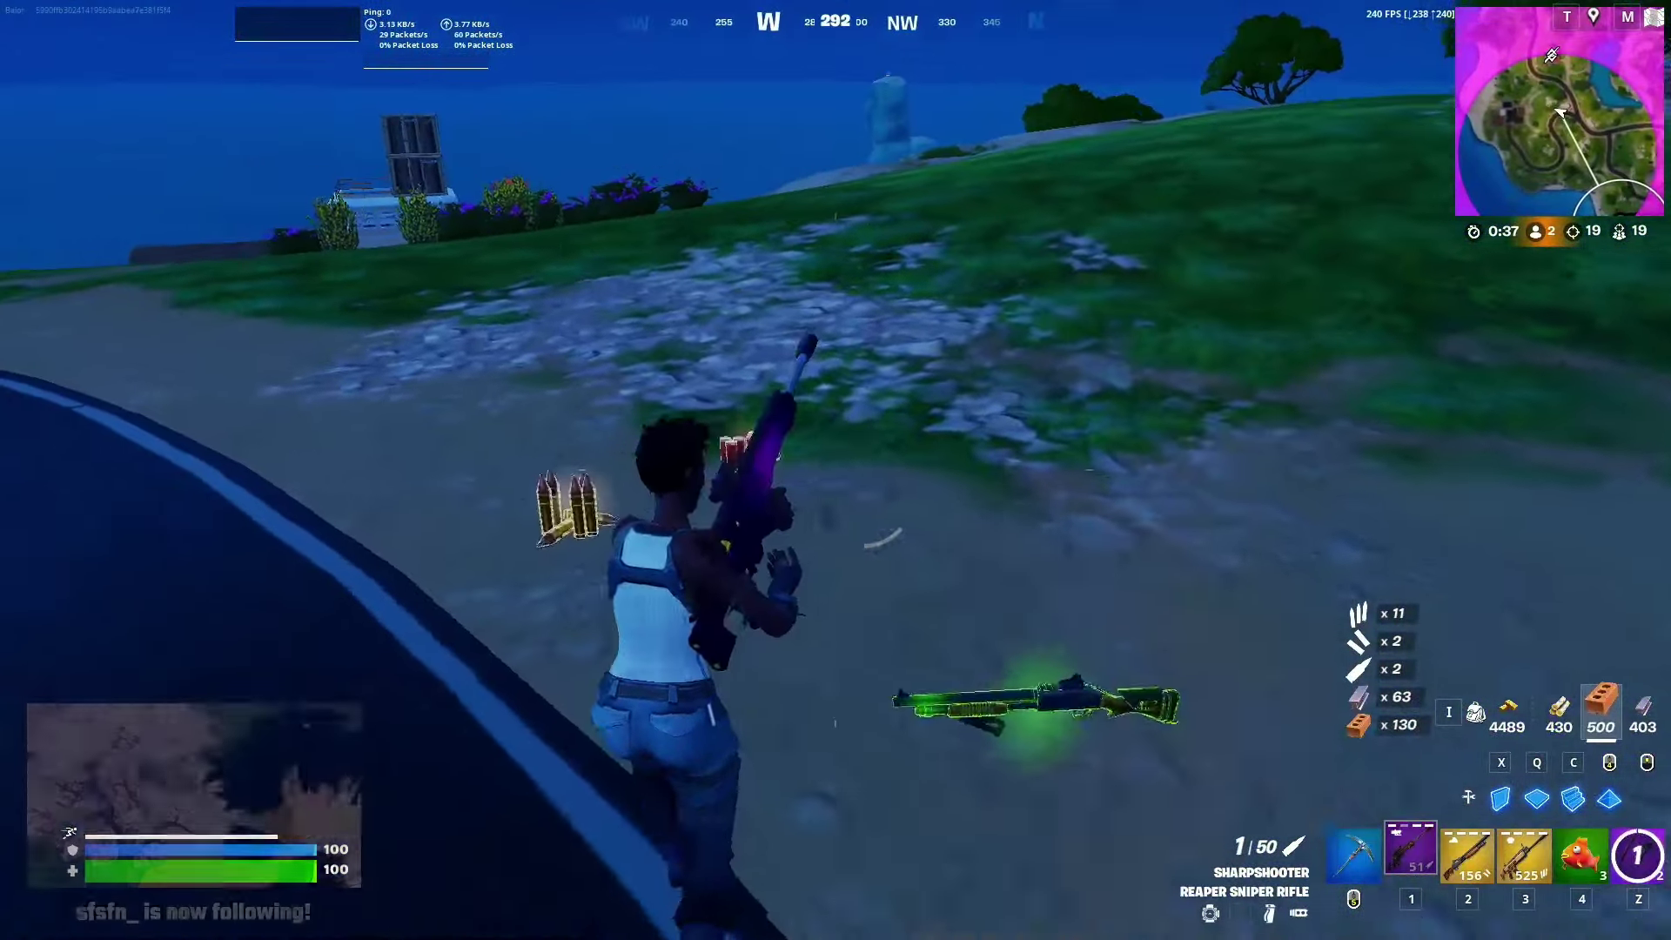
{"action": "key", "text": "3"}
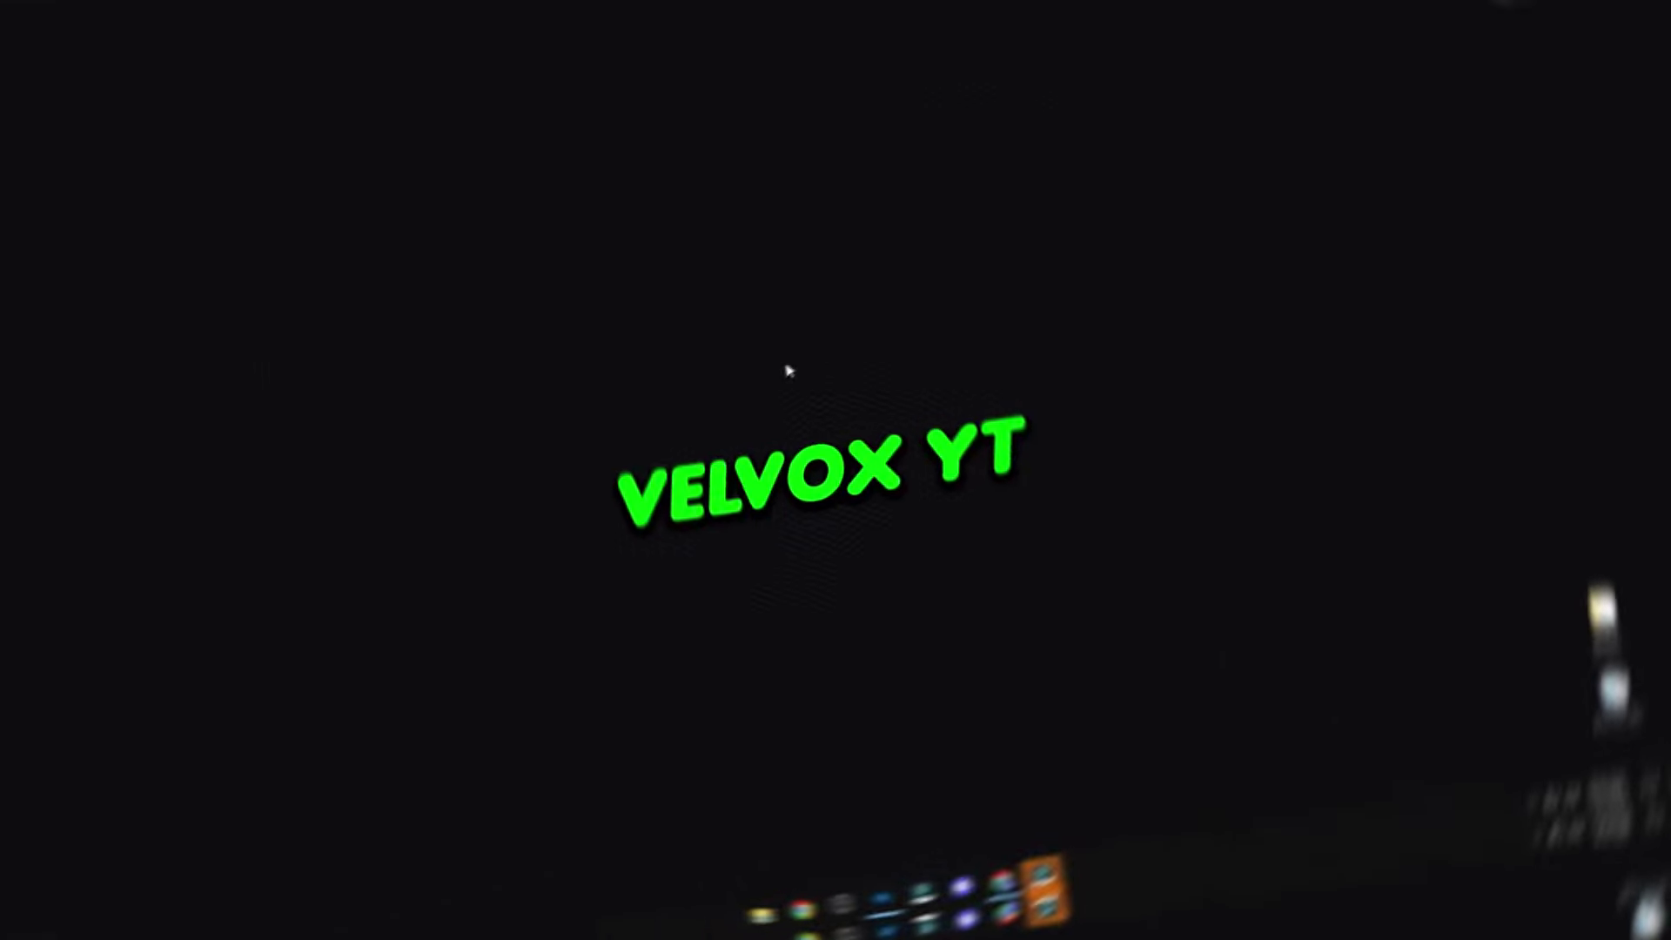
Search Windows for "cre" and open the Create a restore point settings
{"action": "left_click", "coordinate": [63, 921]}
{"action": "type", "text": "cre"}
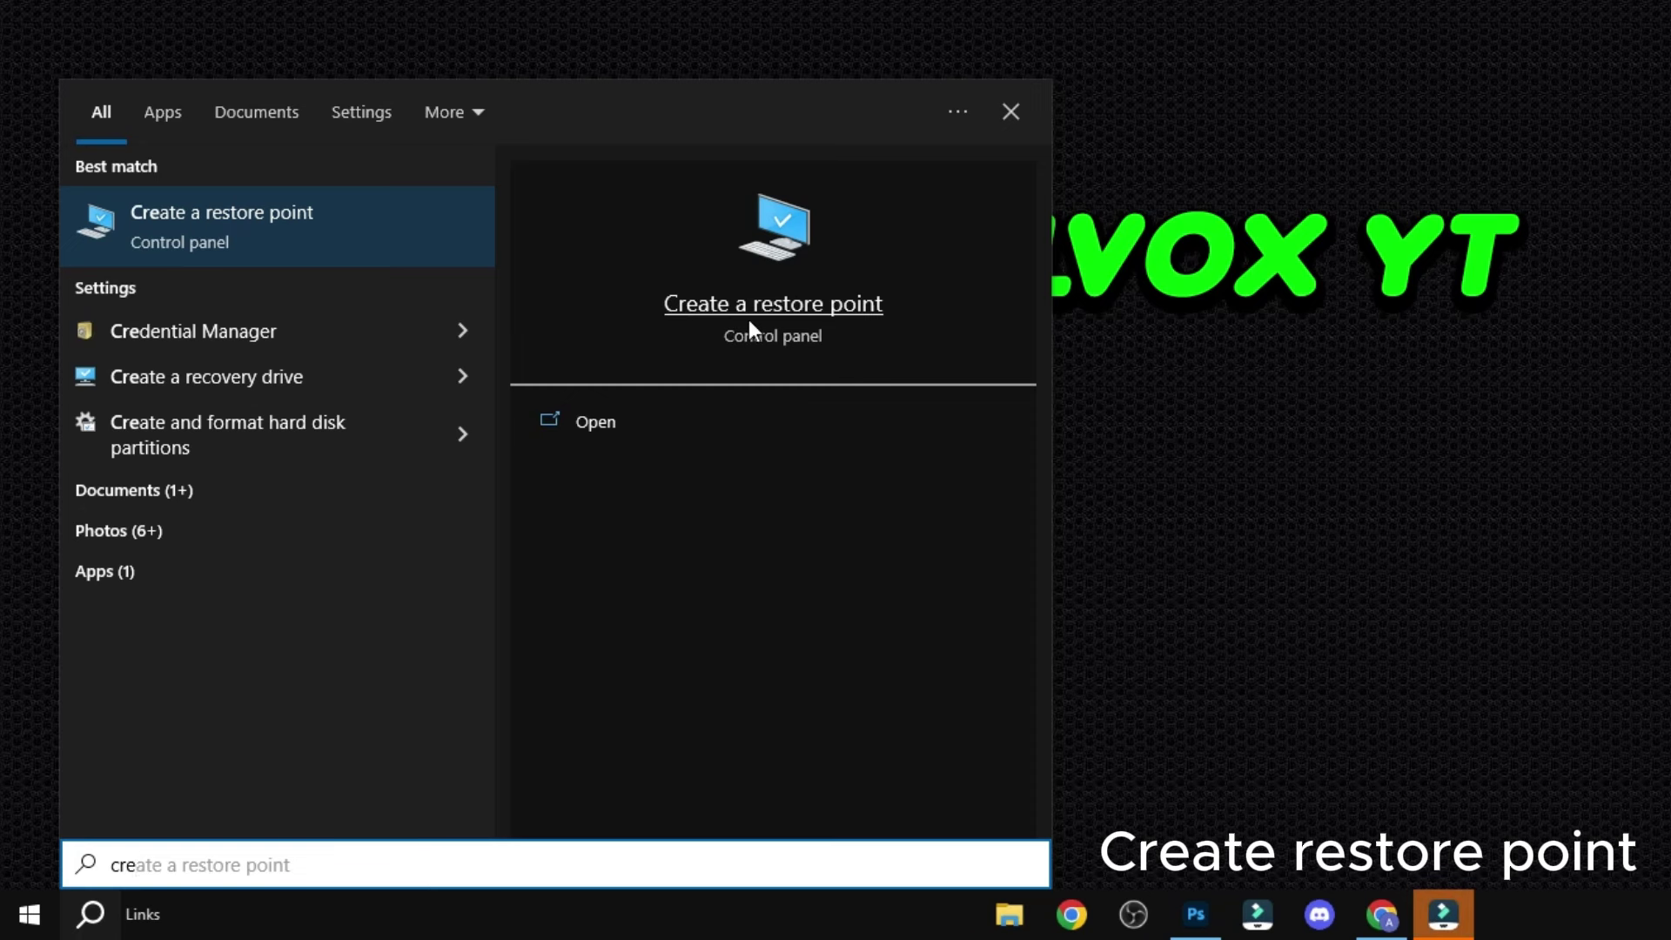
{"action": "left_click", "coordinate": [597, 435]}
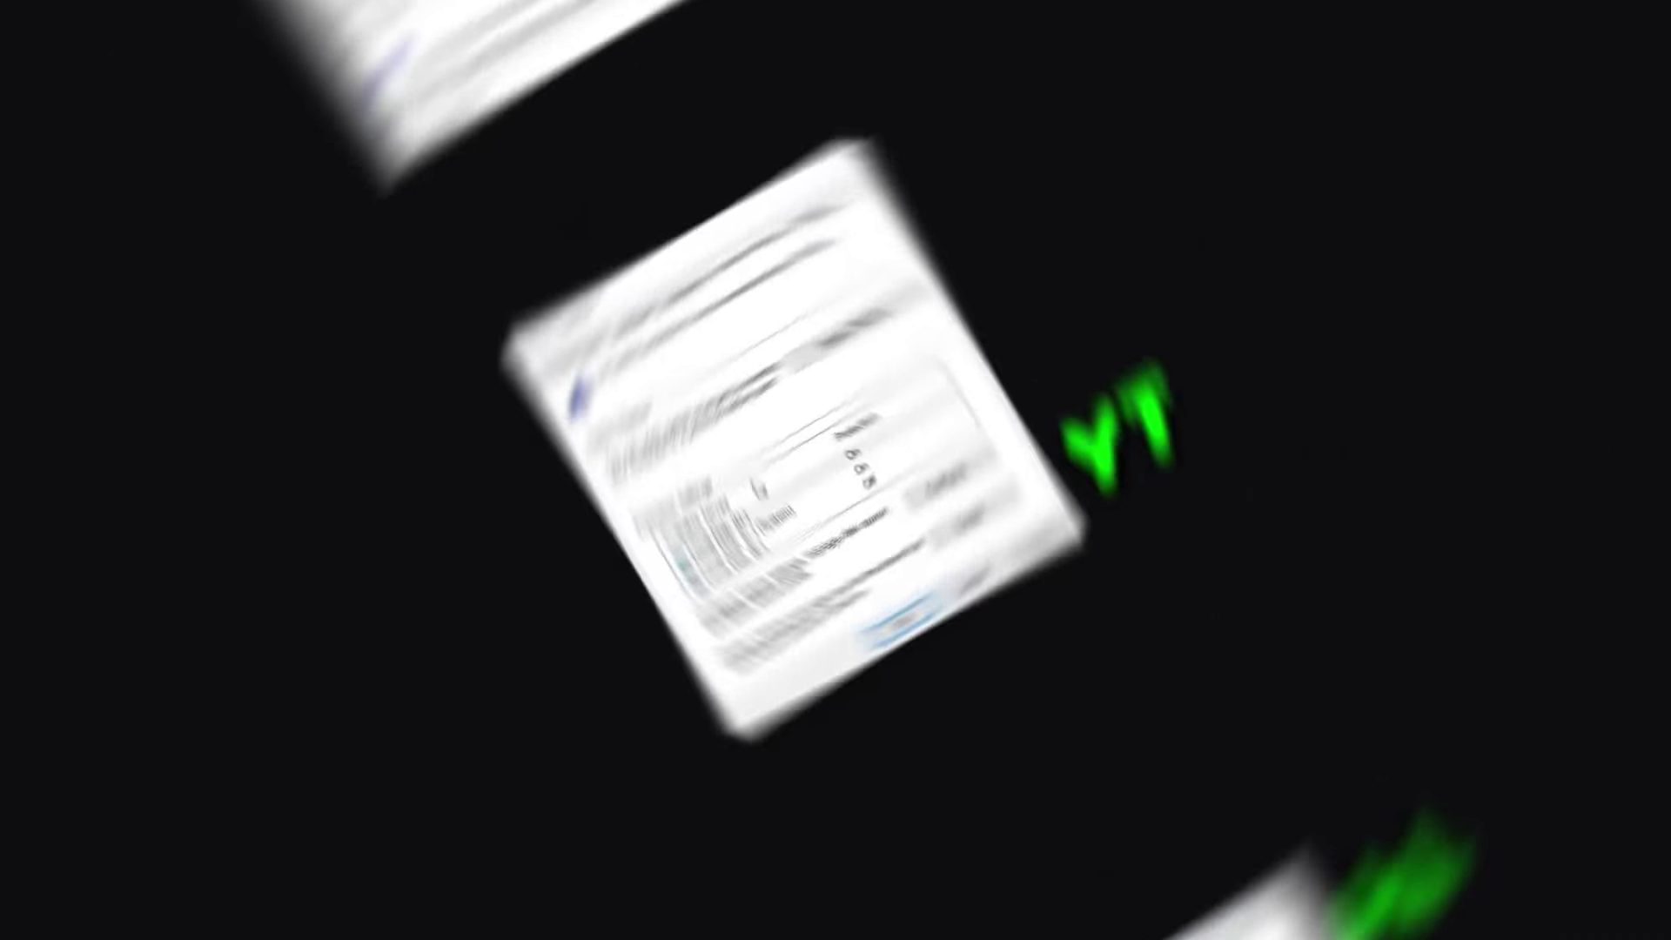
Turn on system protection for Local Disk (D:) and apply the setting
{"action": "left_click", "coordinate": [739, 481]}
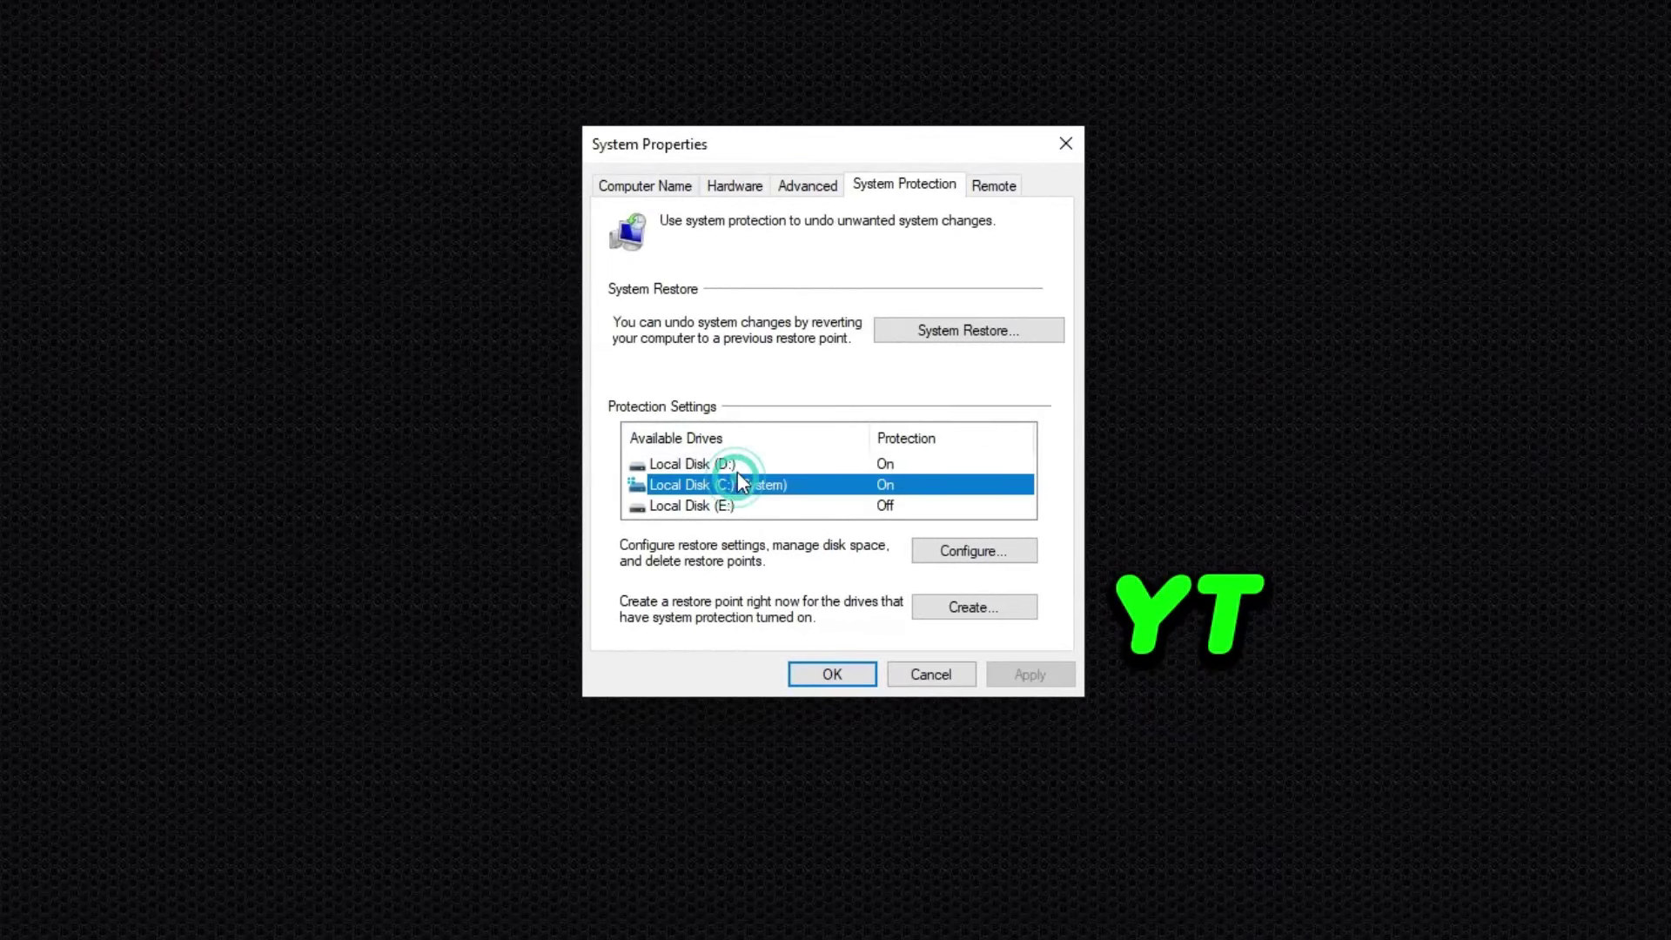
{"action": "left_click", "coordinate": [736, 462]}
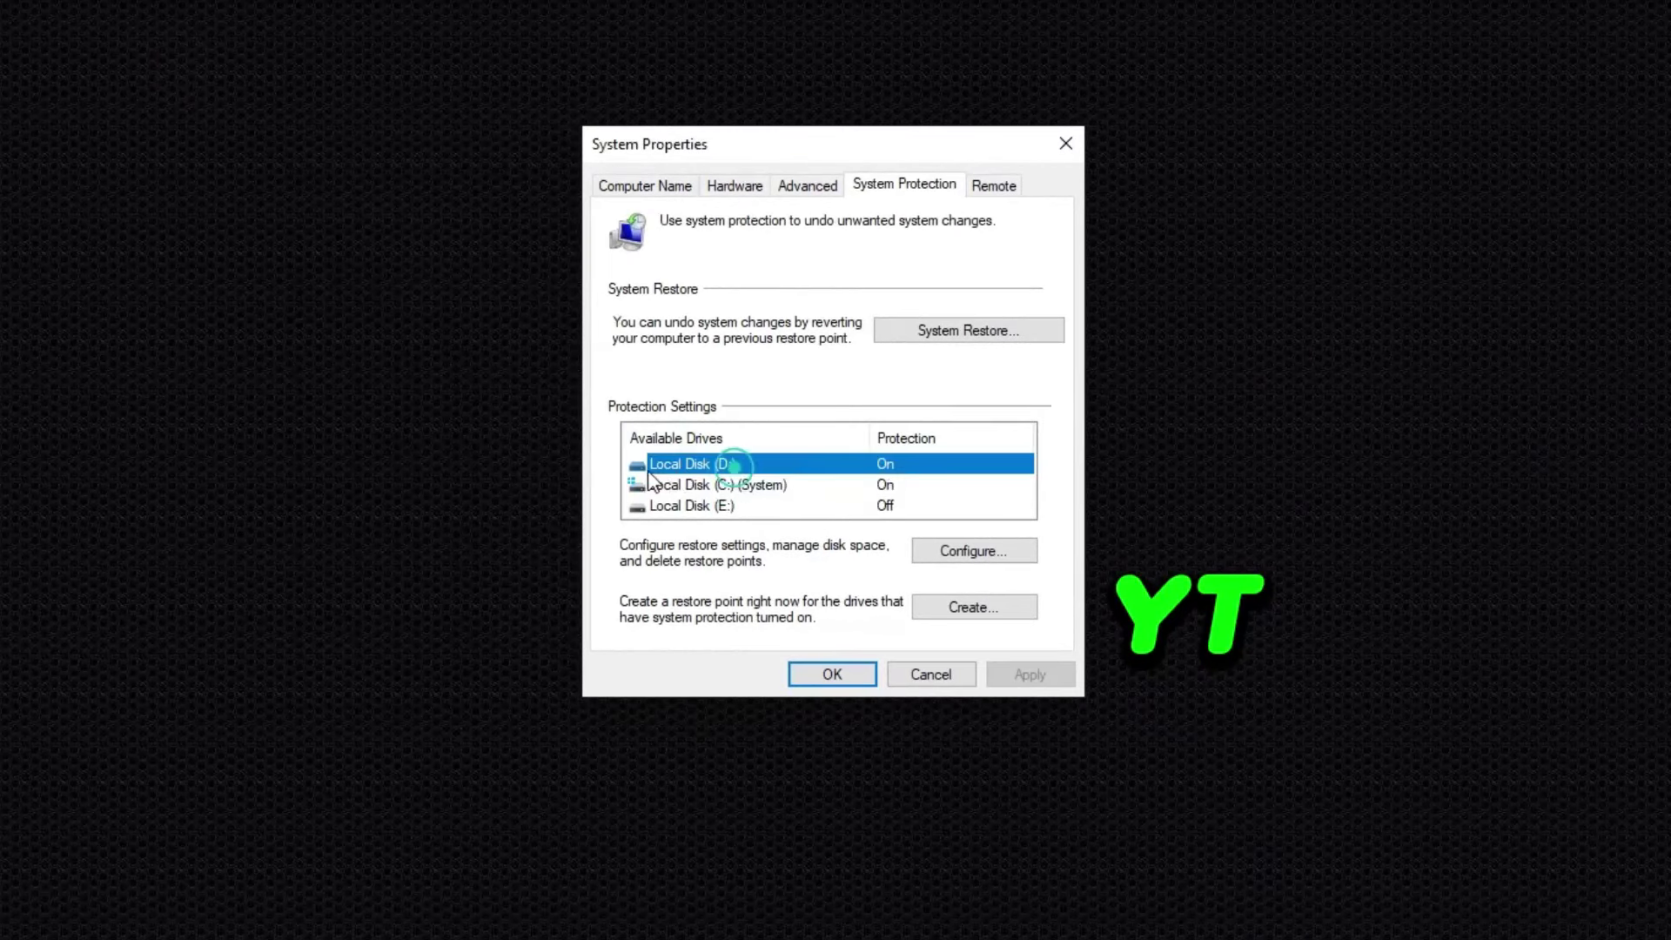
{"action": "left_click", "coordinate": [971, 552]}
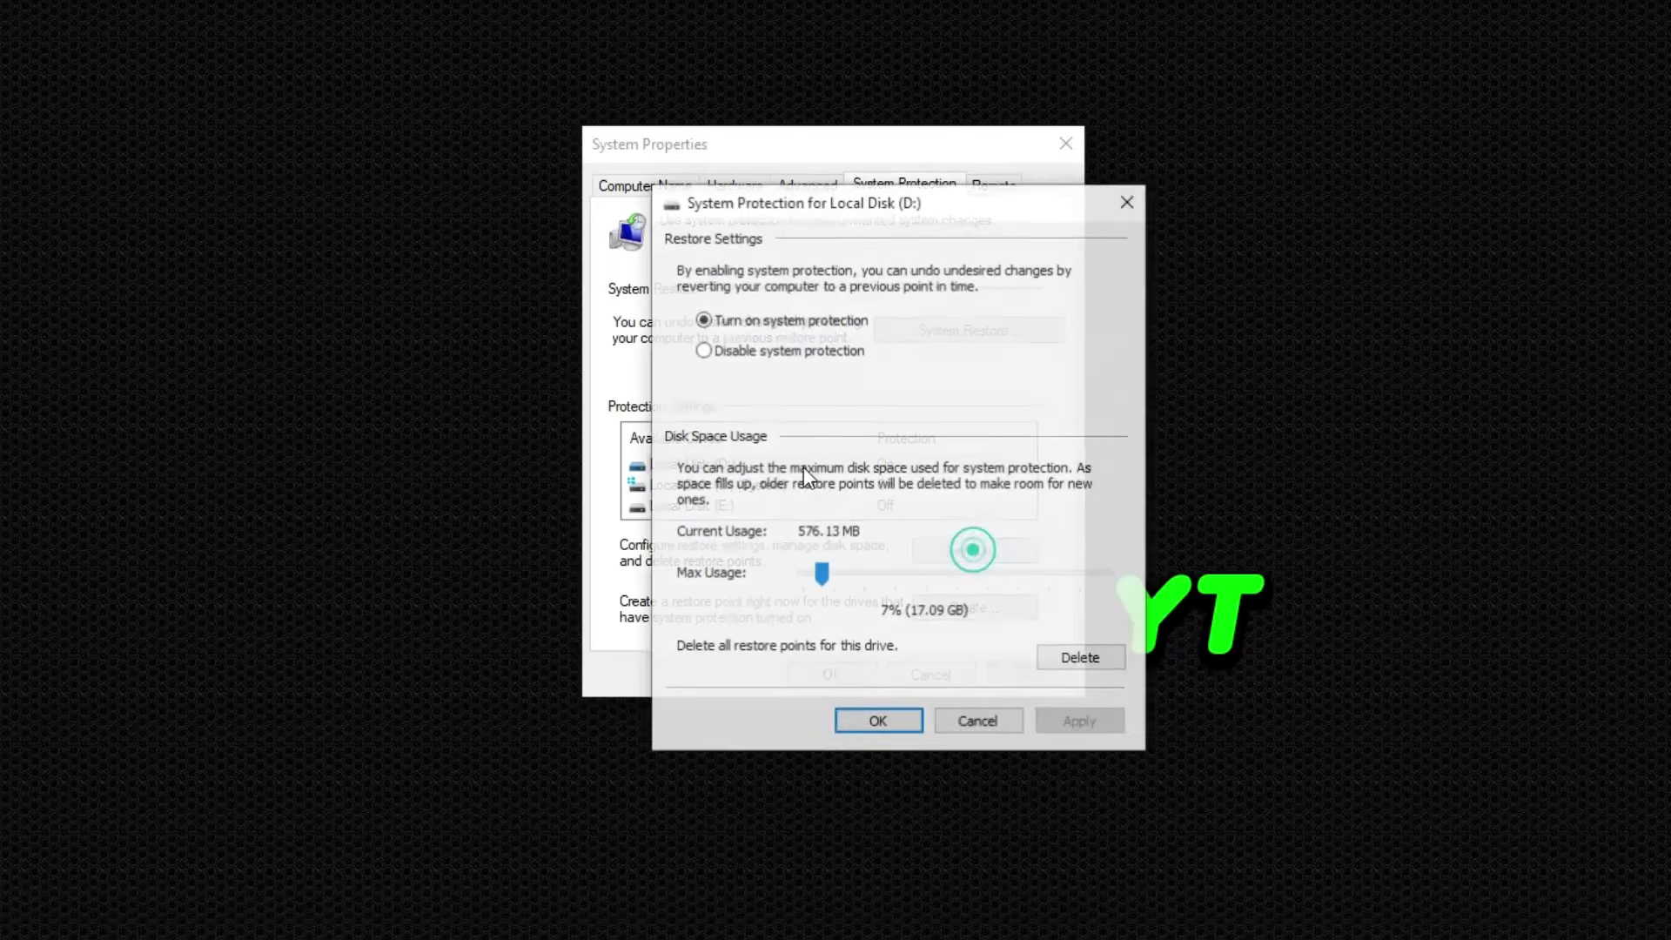
{"action": "left_click", "coordinate": [732, 354]}
{"action": "left_click", "coordinate": [731, 322]}
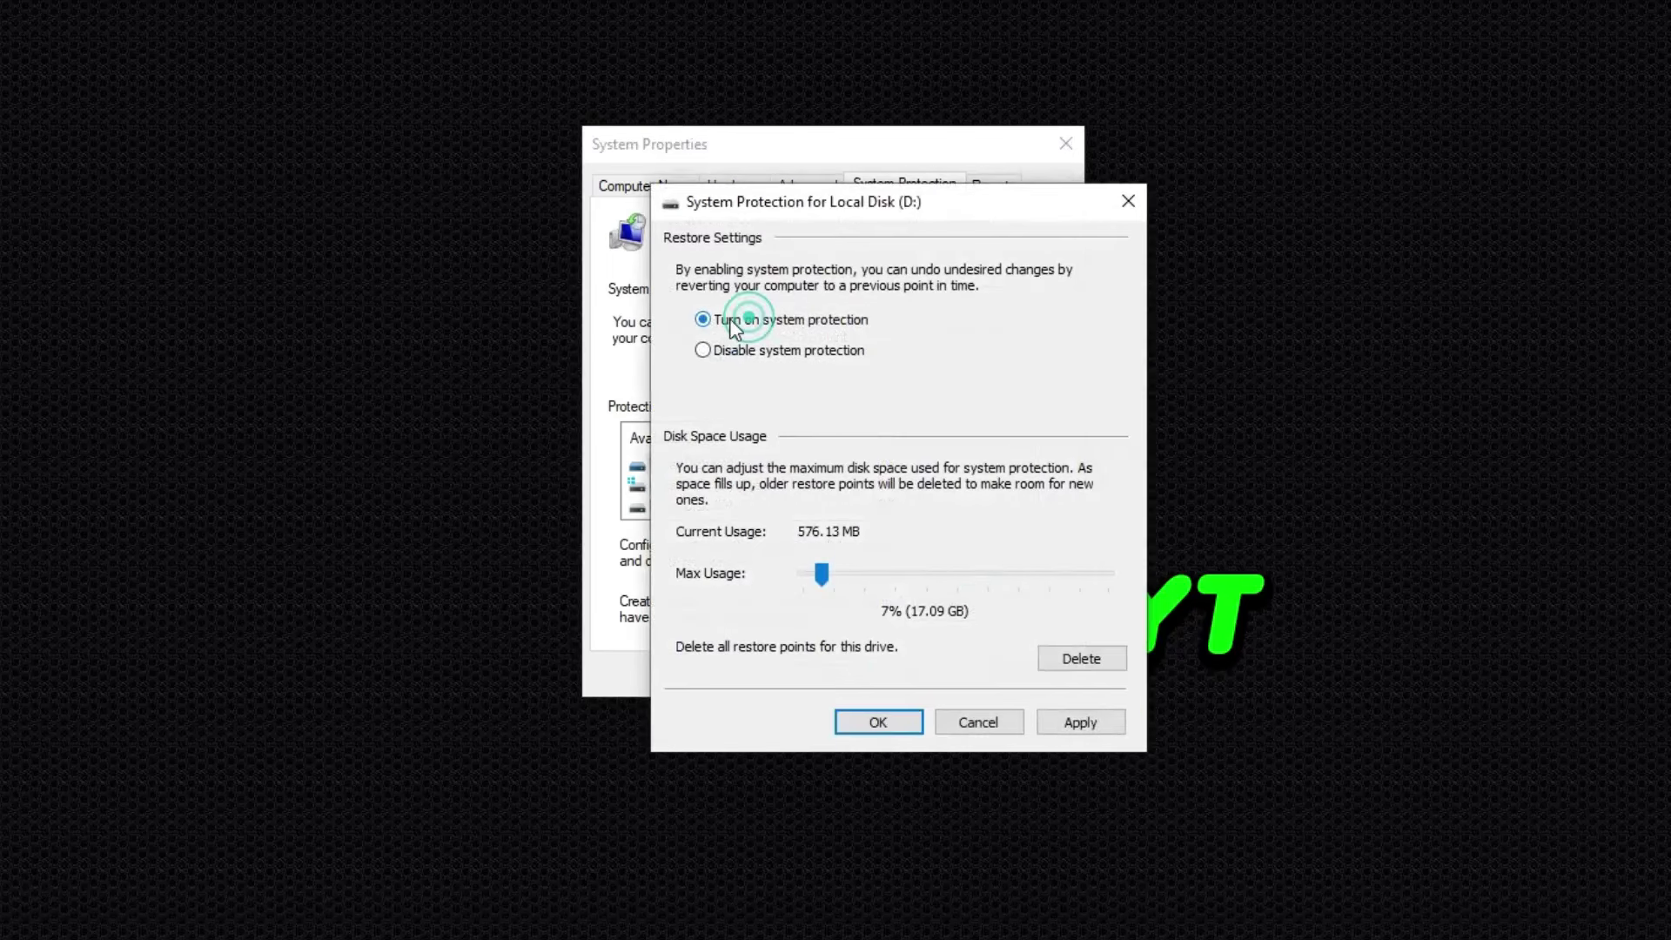
{"action": "left_click", "coordinate": [1074, 726]}
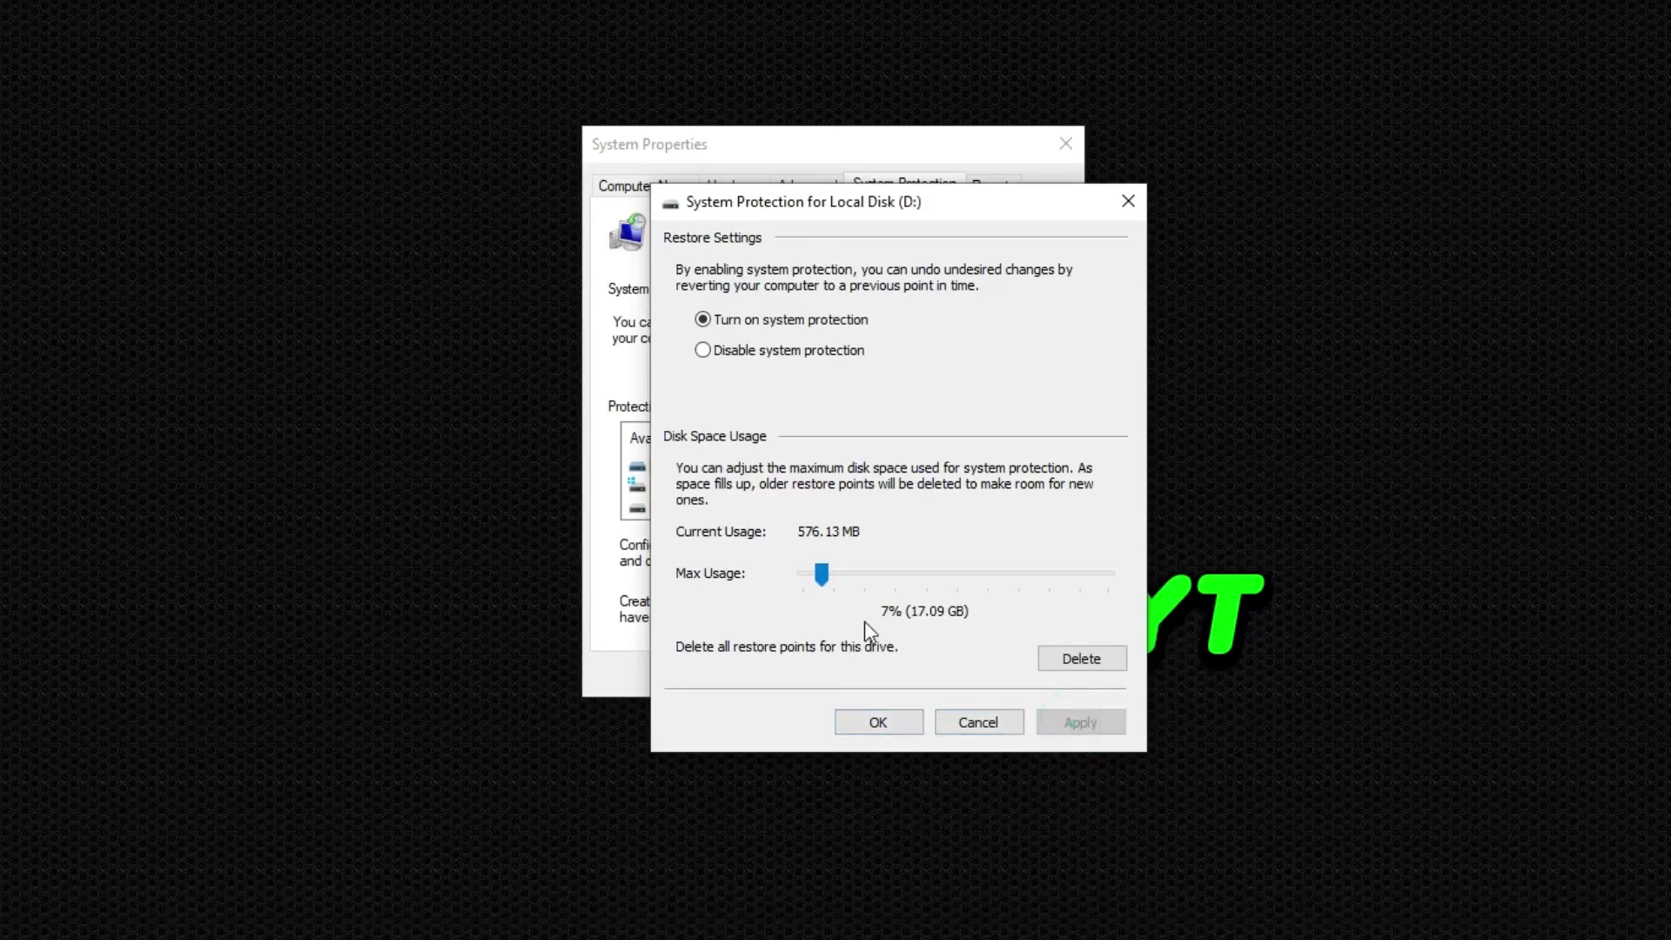
{"action": "left_click", "coordinate": [895, 717]}
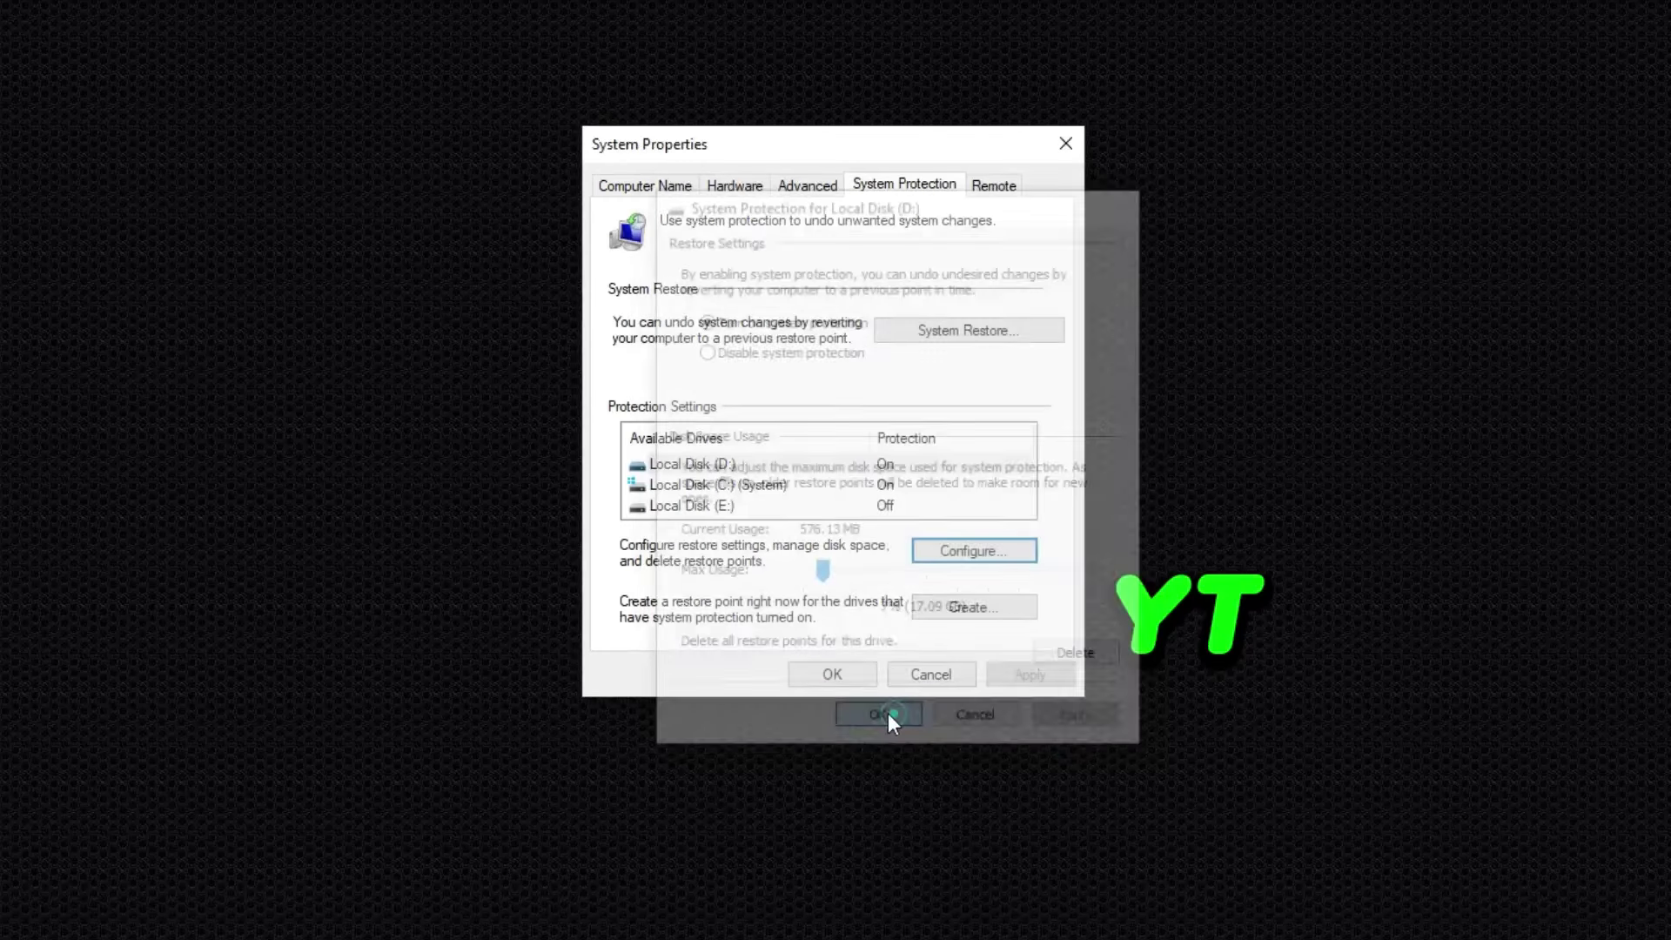
Create a restore point described as "Fix low gpu usage" and close System Properties
{"action": "left_click", "coordinate": [951, 614]}
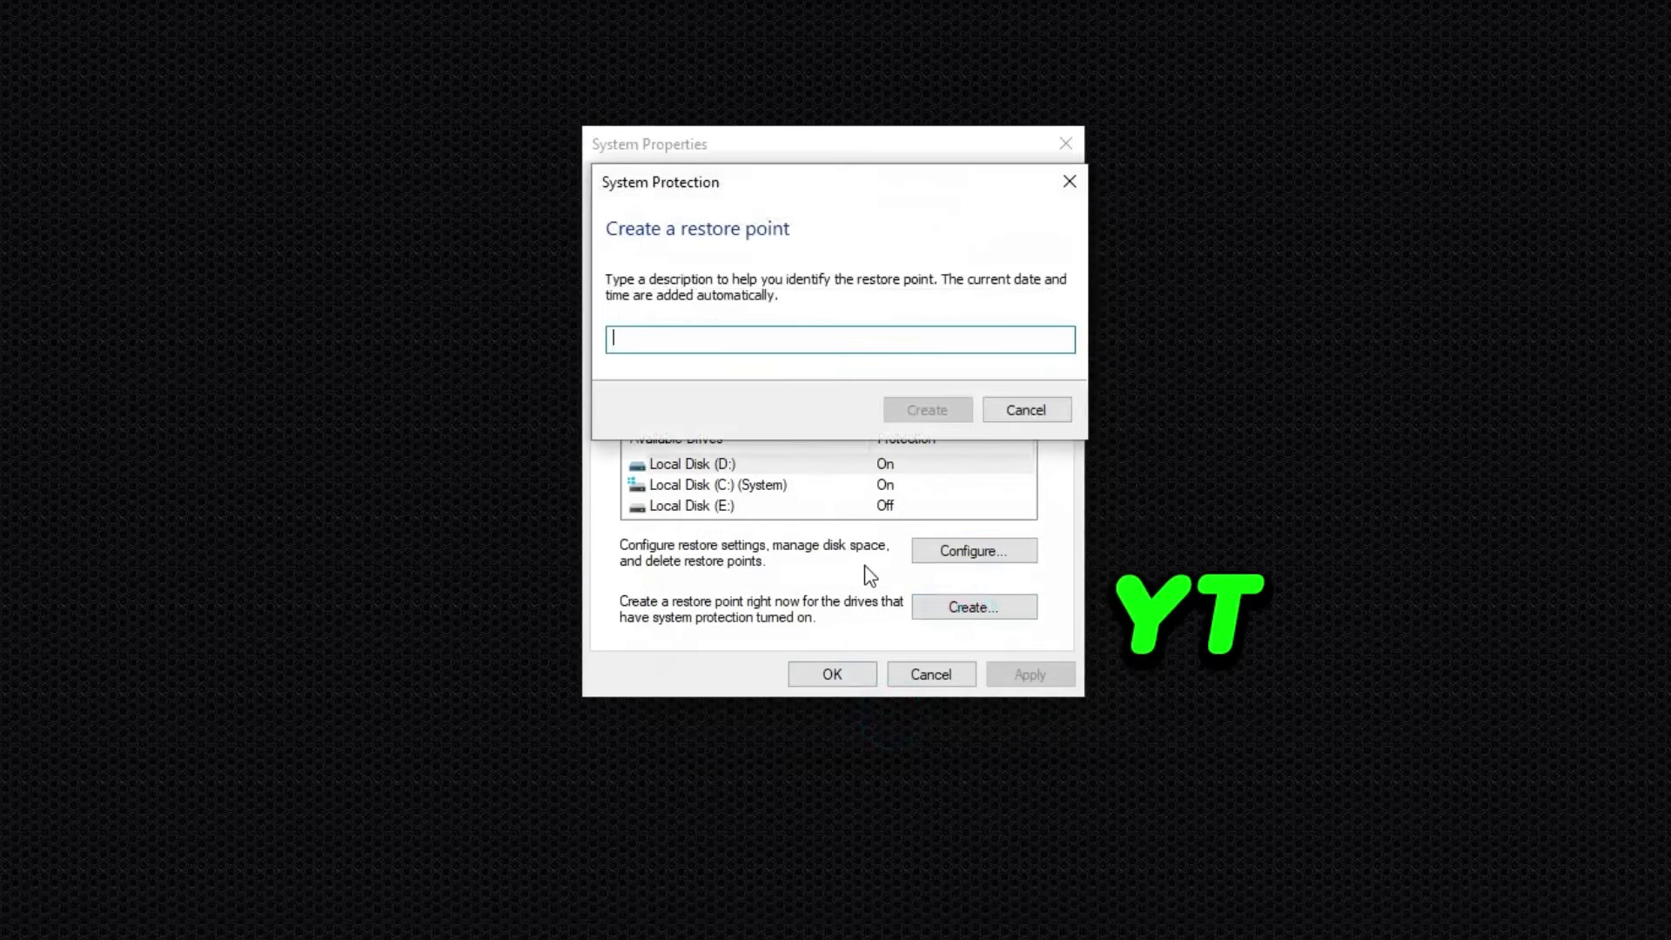
{"action": "type", "text": "Fix low gpu usage"}
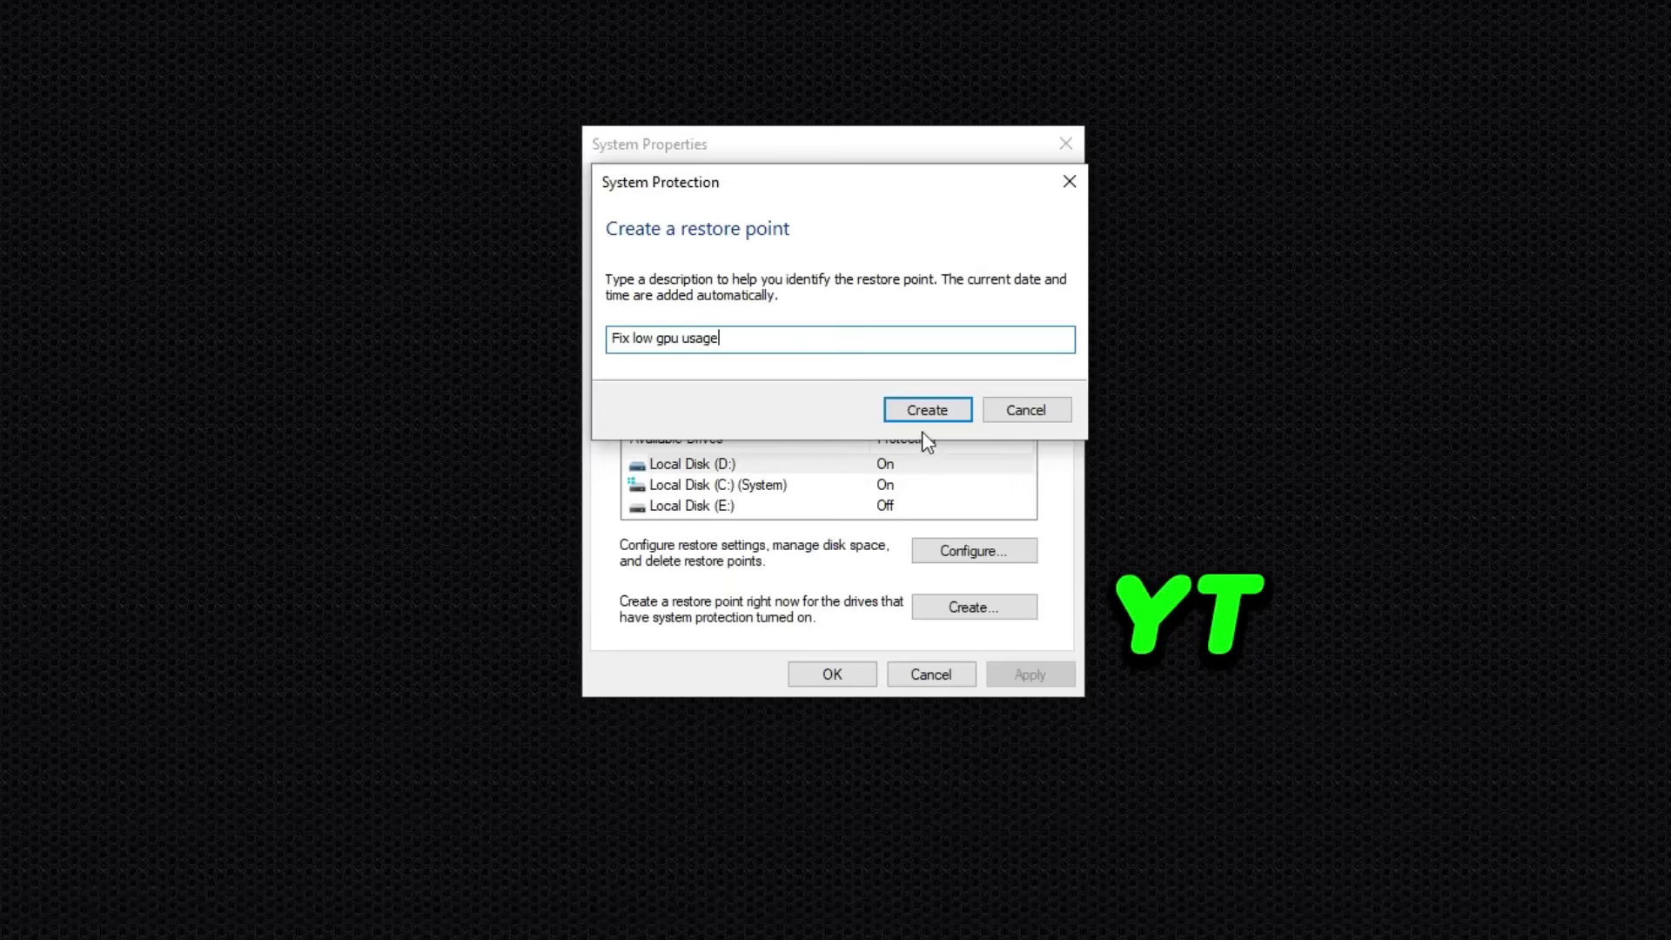
{"action": "left_click", "coordinate": [938, 410]}
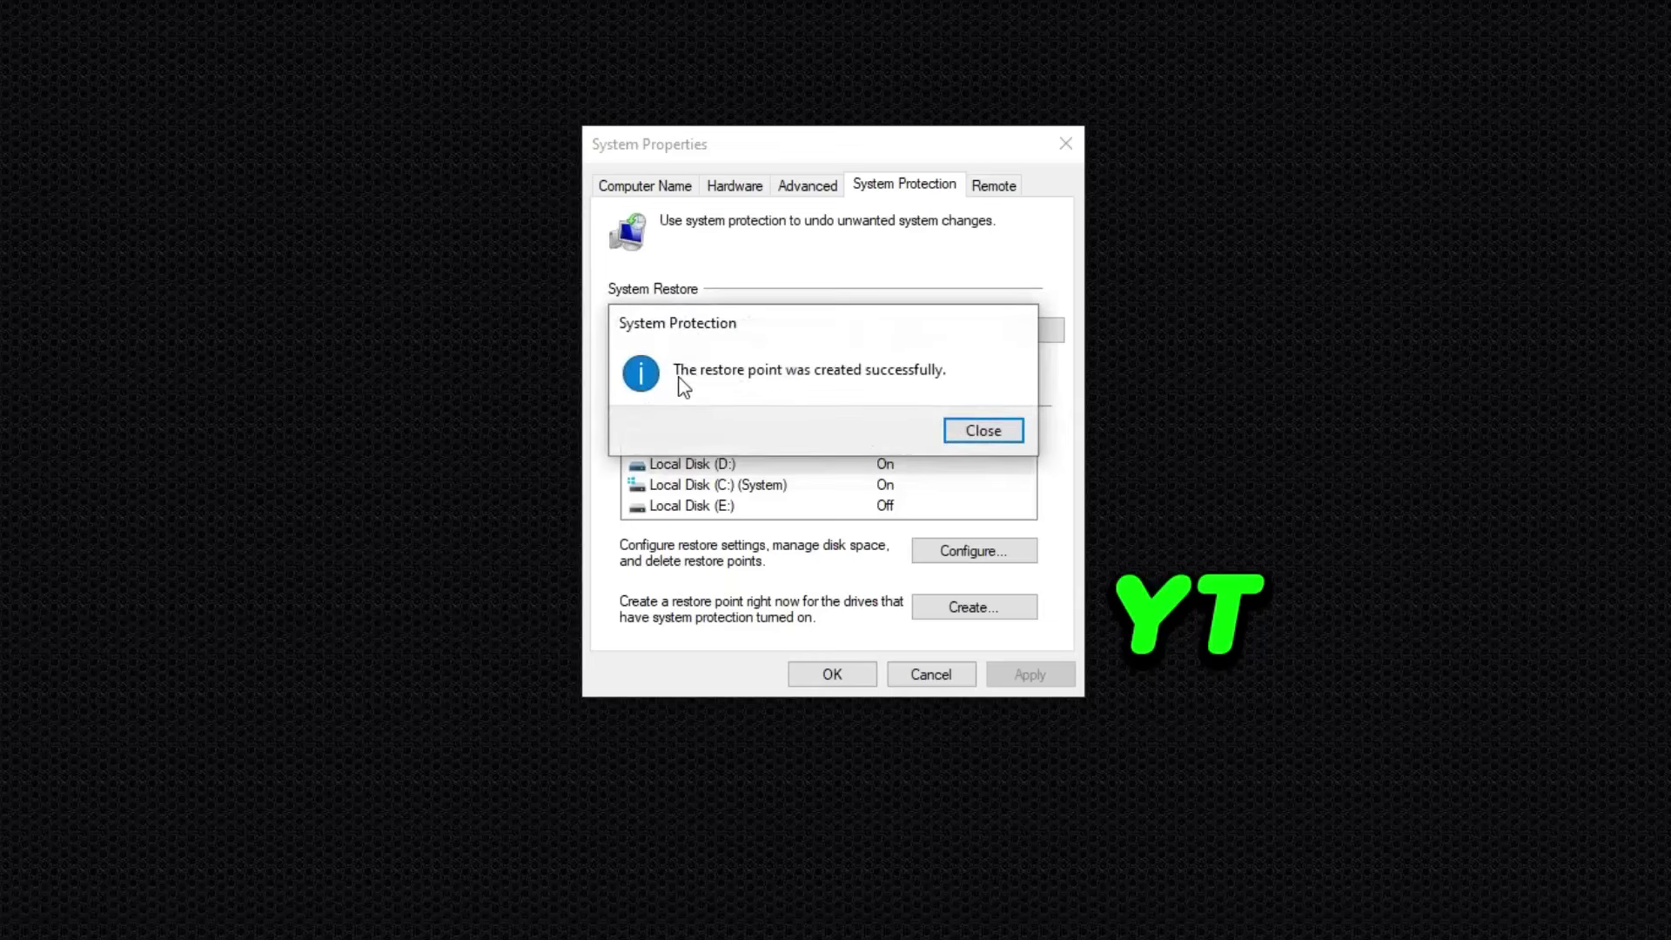
{"action": "left_click", "coordinate": [983, 432]}
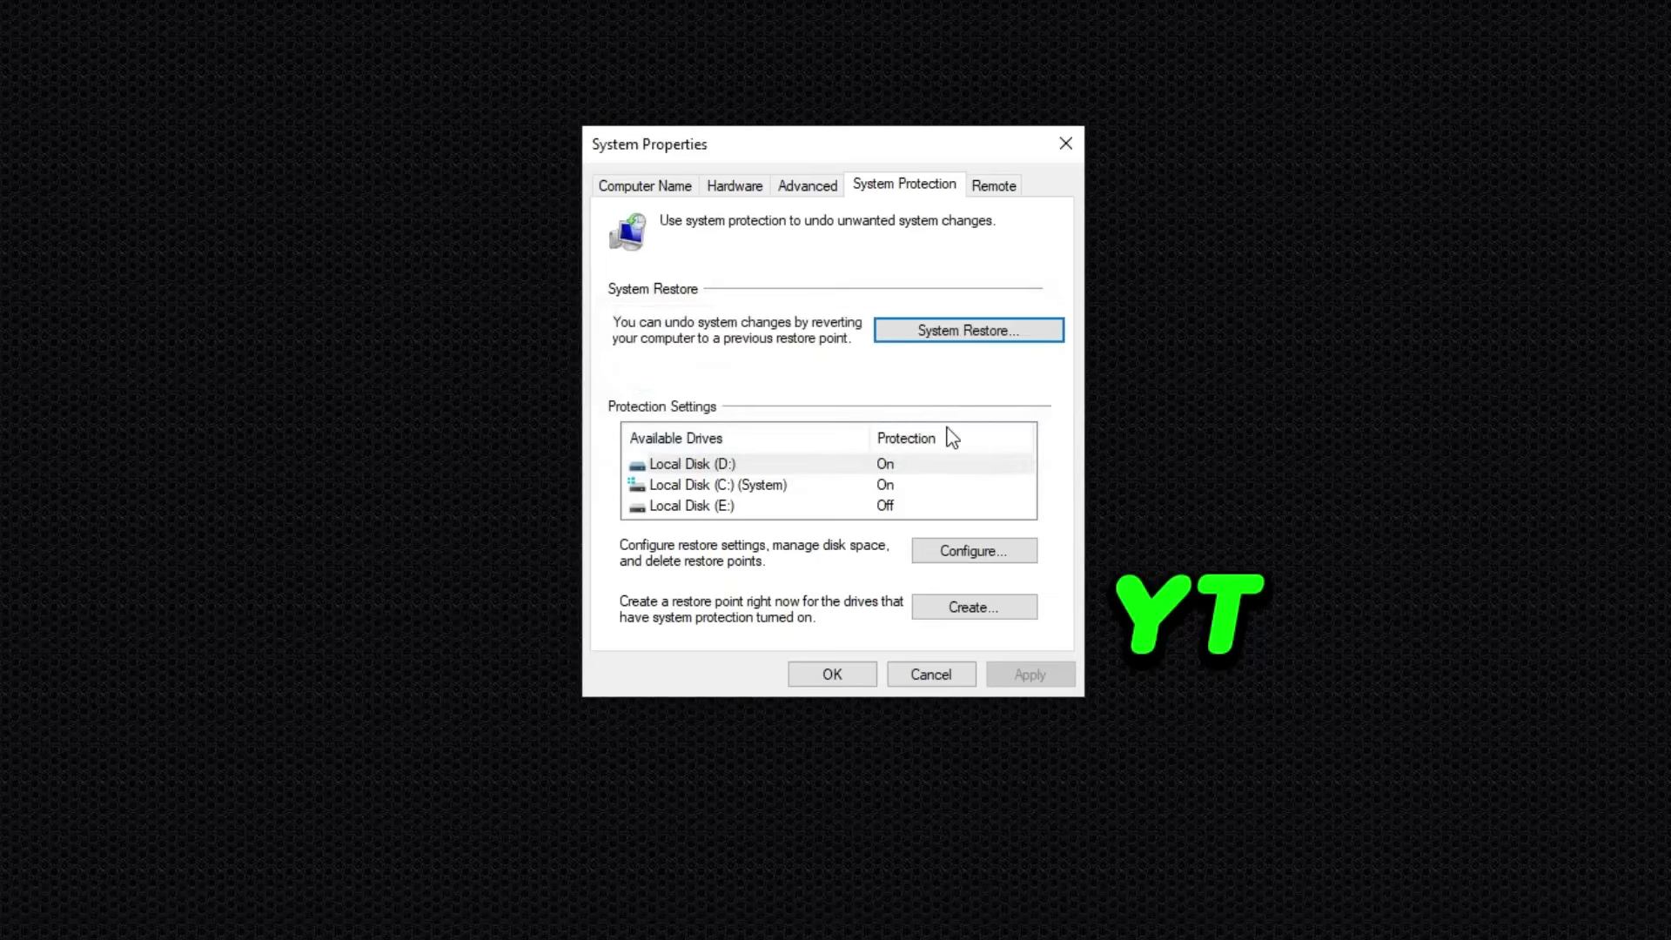
{"action": "left_click", "coordinate": [834, 675]}
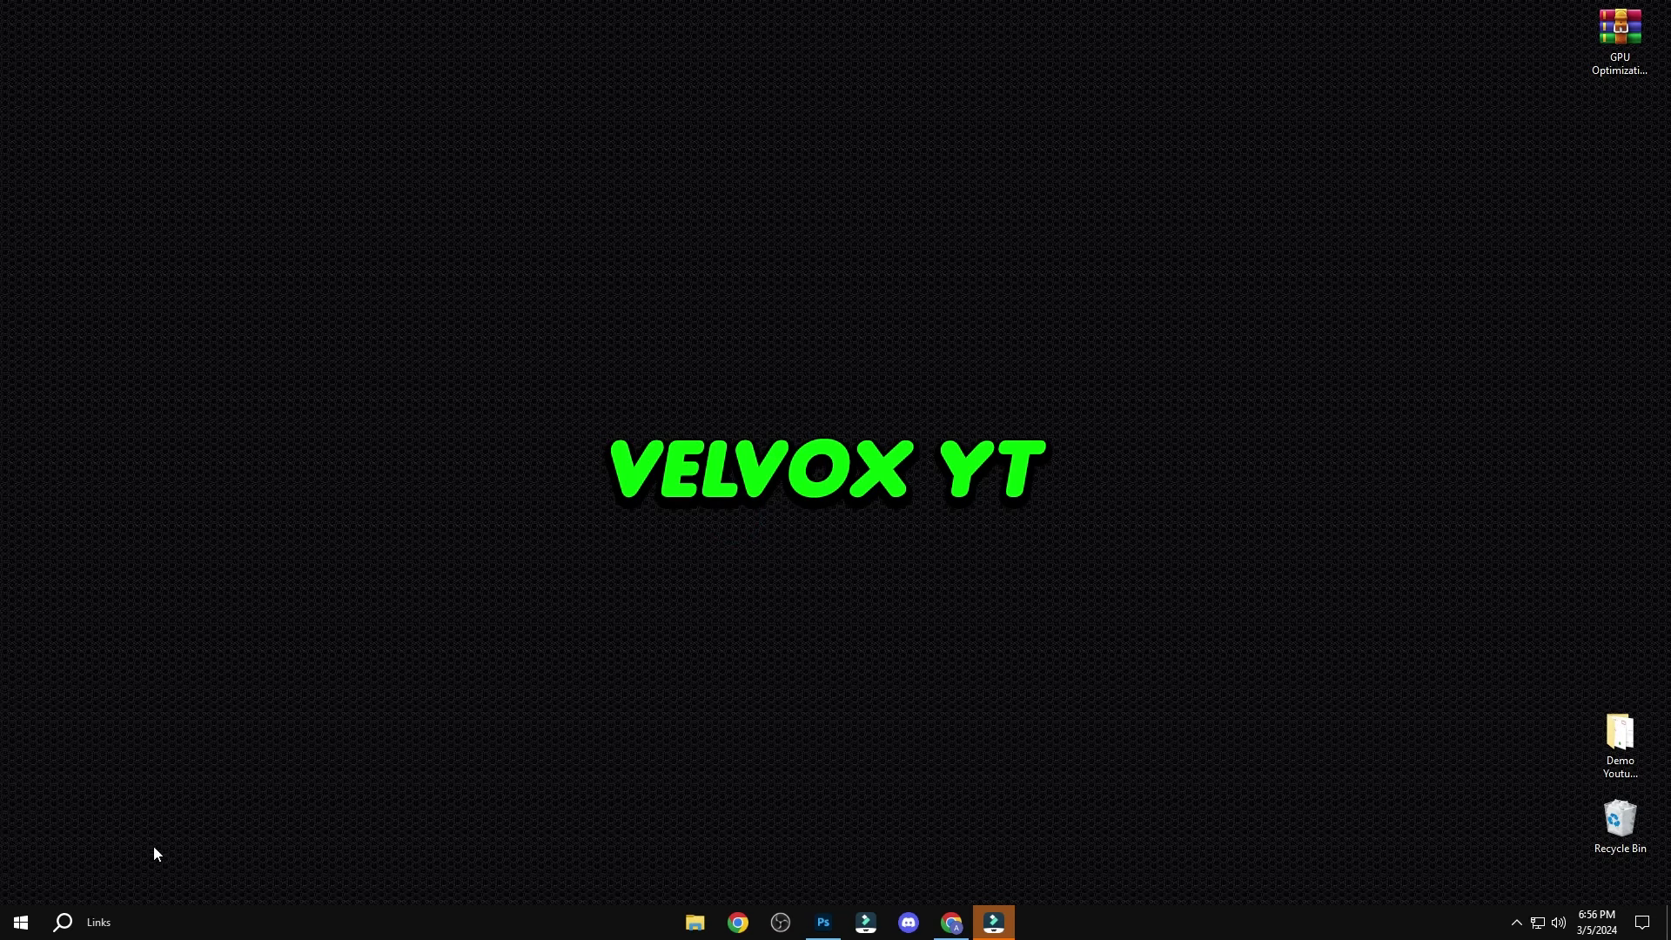
Open the Local Group Policy Editor by running gpedit.msc
{"action": "left_click", "coordinate": [21, 922]}
{"action": "right_click", "coordinate": [21, 922]}
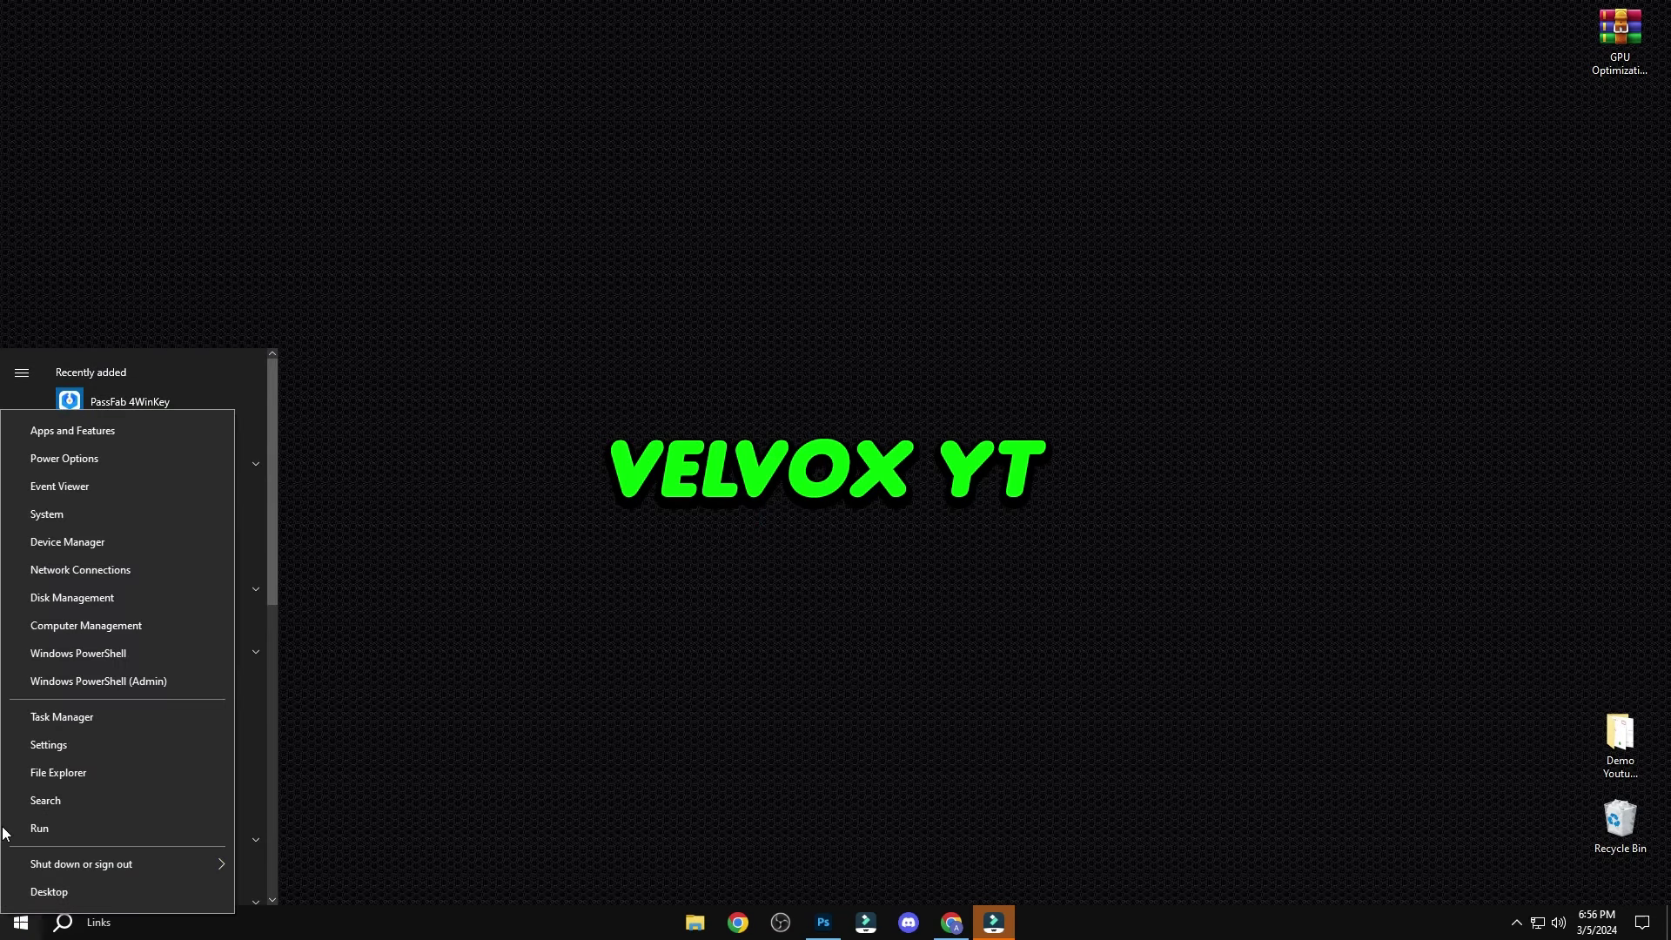
{"action": "left_click", "coordinate": [38, 827]}
{"action": "left_click_drag", "start_coordinate": [90, 707], "coordinate": [692, 348]}
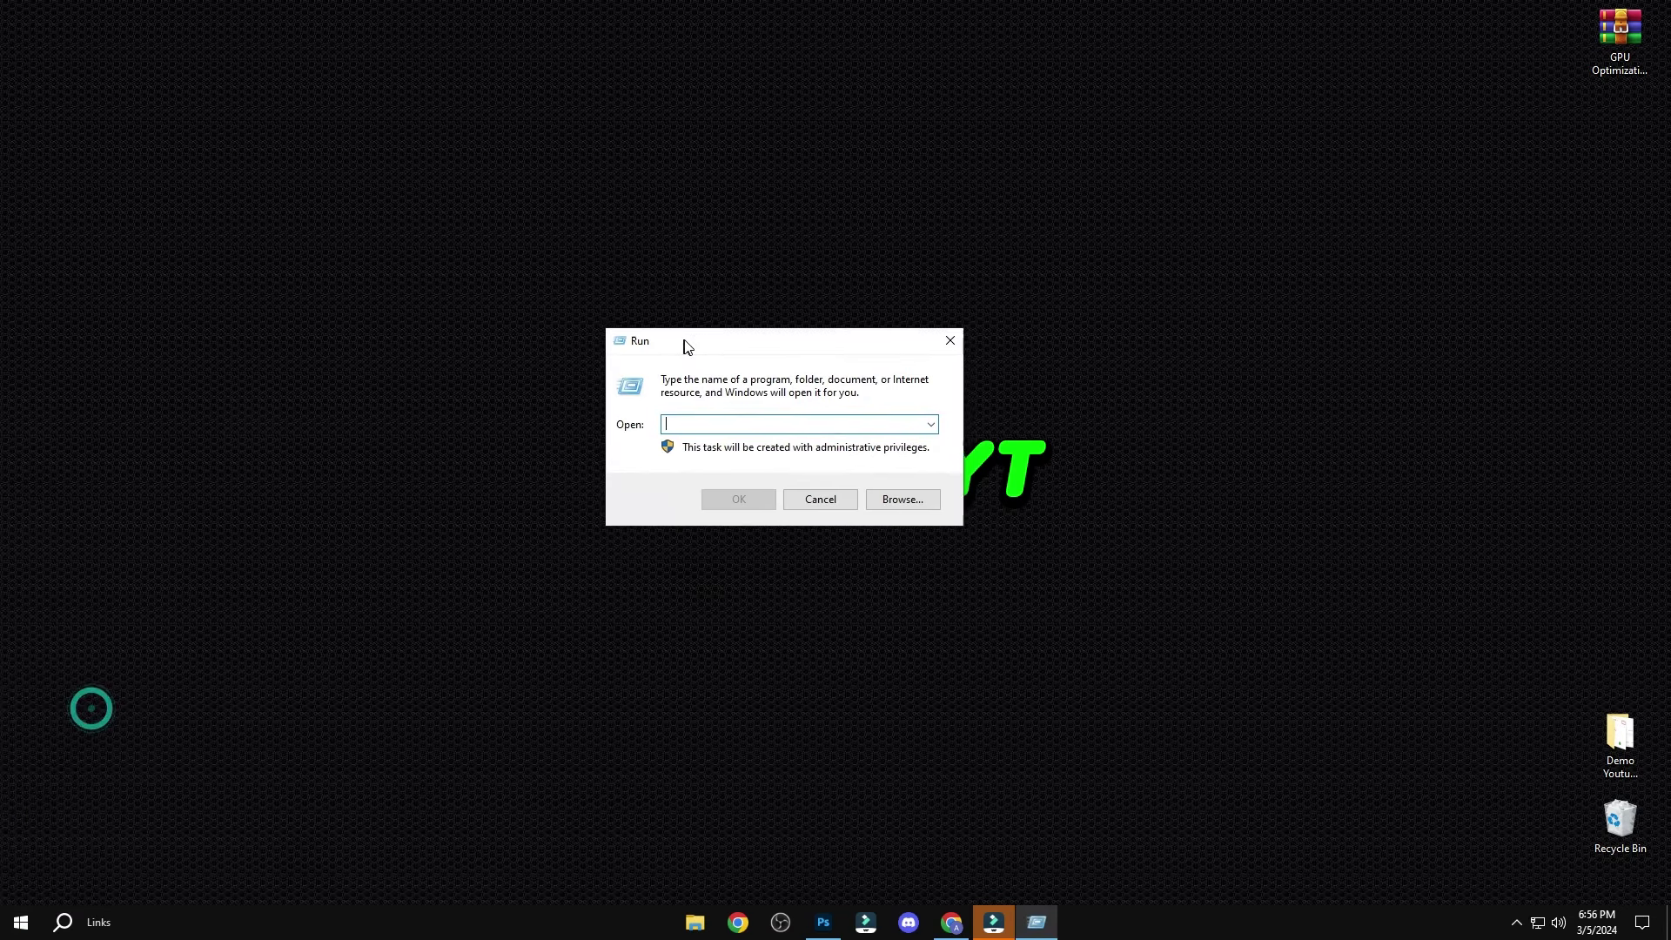
{"action": "type", "text": "gpedit.msc"}
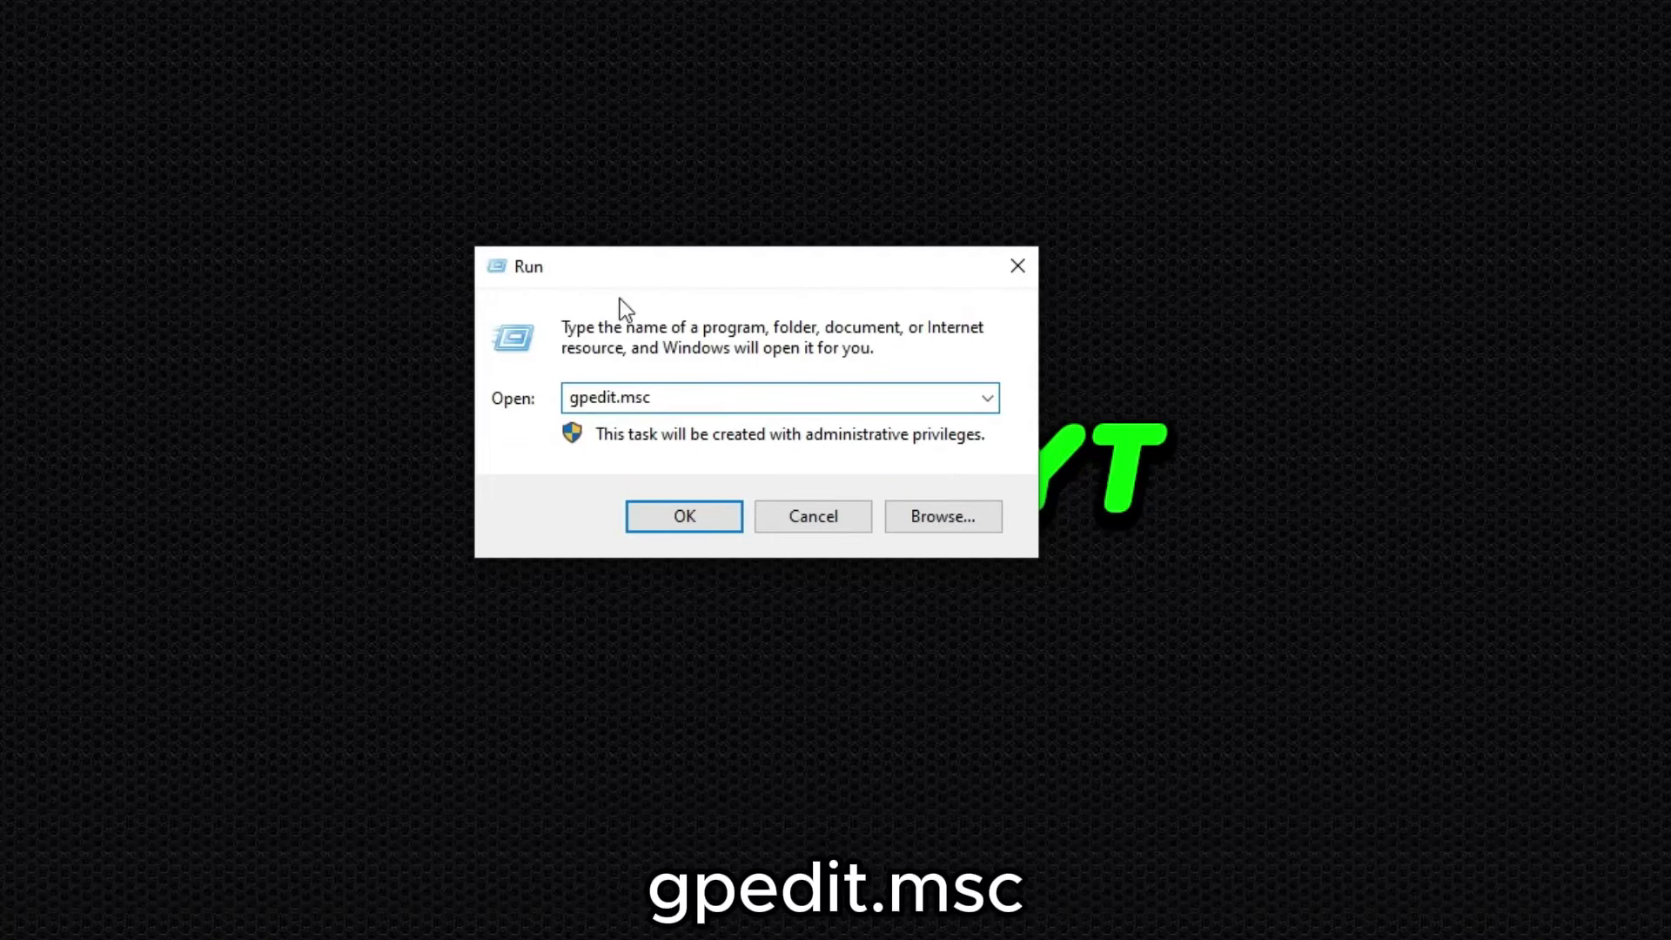
{"action": "left_click", "coordinate": [667, 526]}
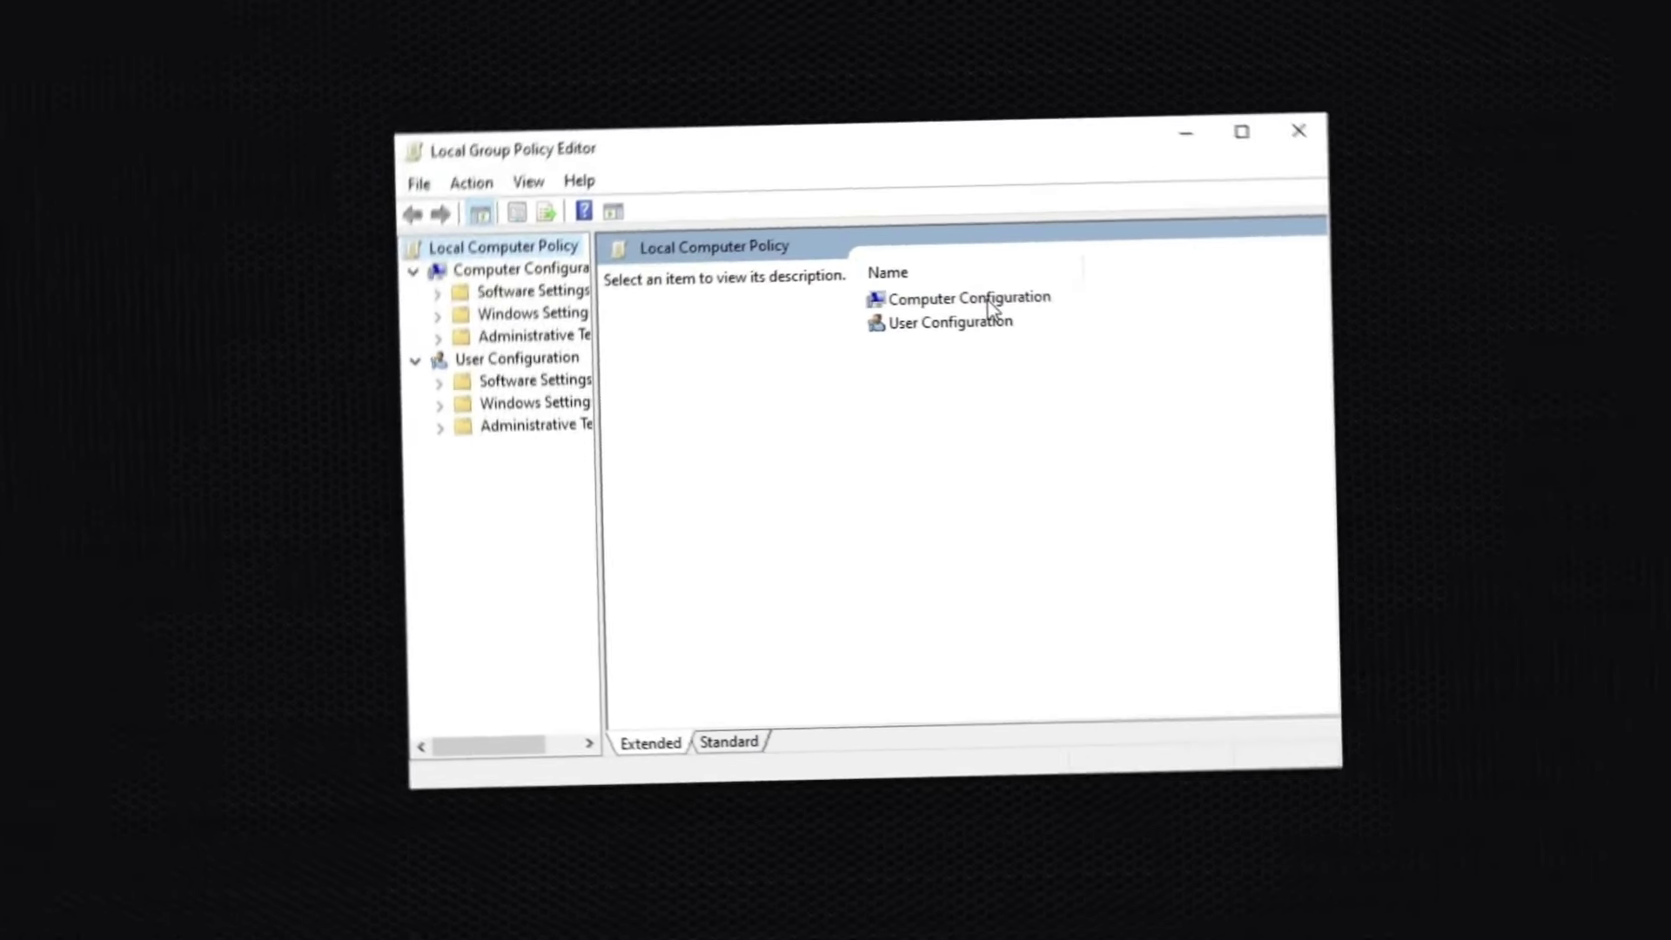
Open Power Throttling Settings under Computer Configuration > Administrative Templates > System > Power Management
{"action": "left_click", "coordinate": [996, 304]}
{"action": "double_click", "coordinate": [992, 304]}
{"action": "double_click", "coordinate": [968, 348]}
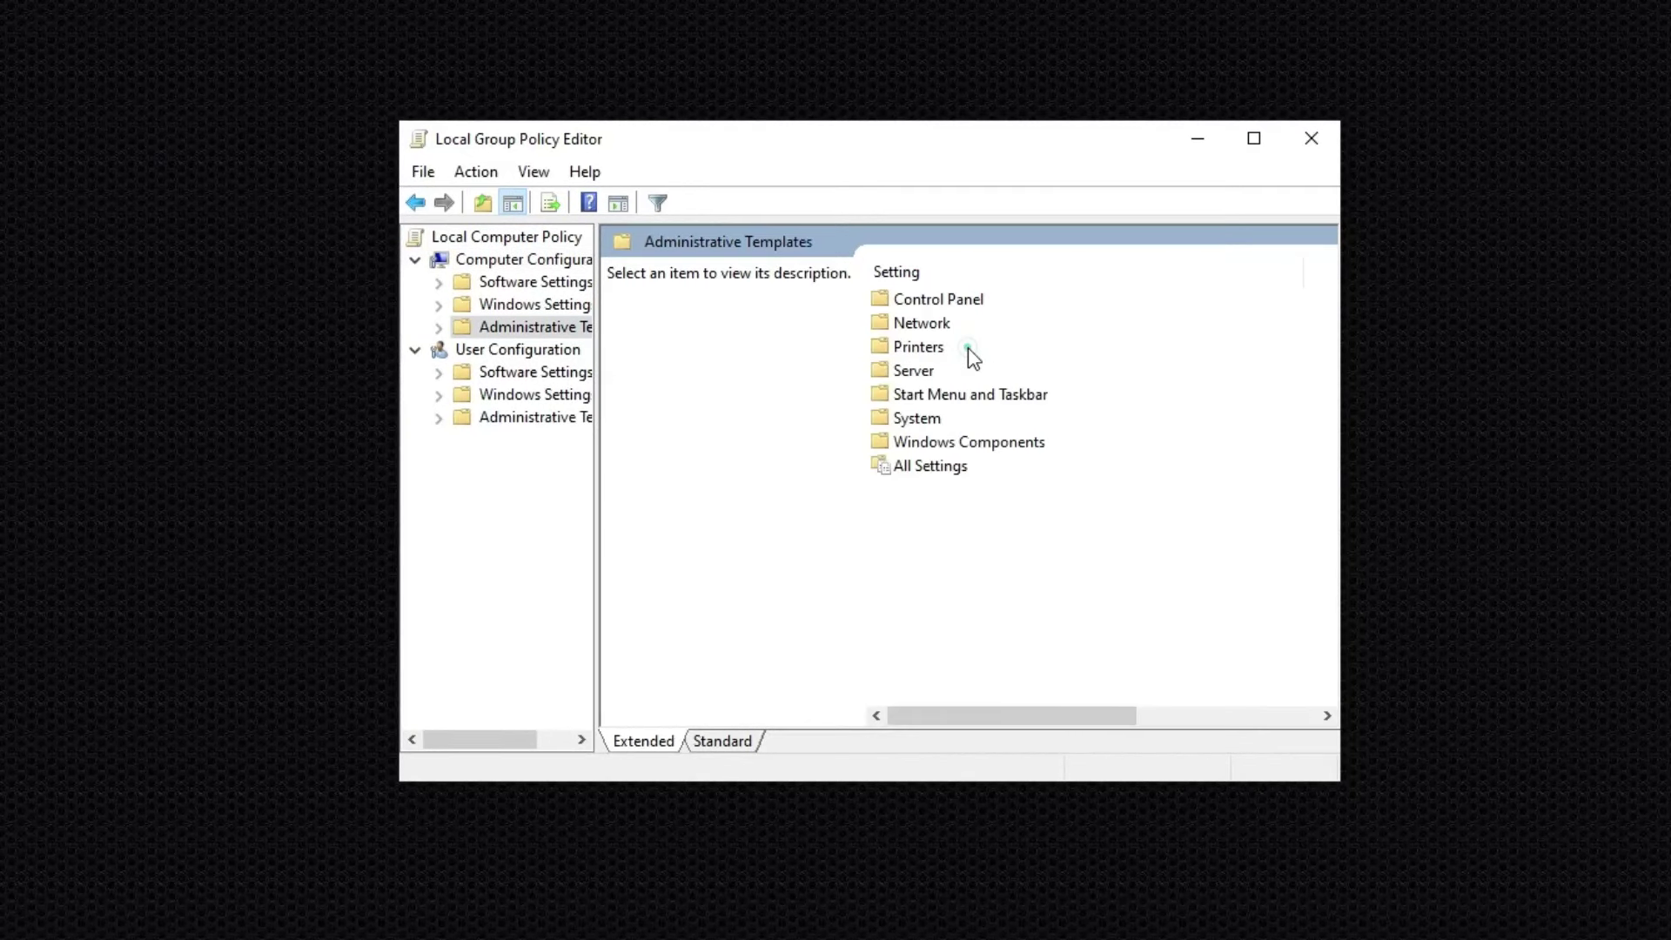
{"action": "double_click", "coordinate": [947, 424]}
{"action": "scroll", "coordinate": [968, 633], "scroll_direction": "down", "scroll_amount": 3}
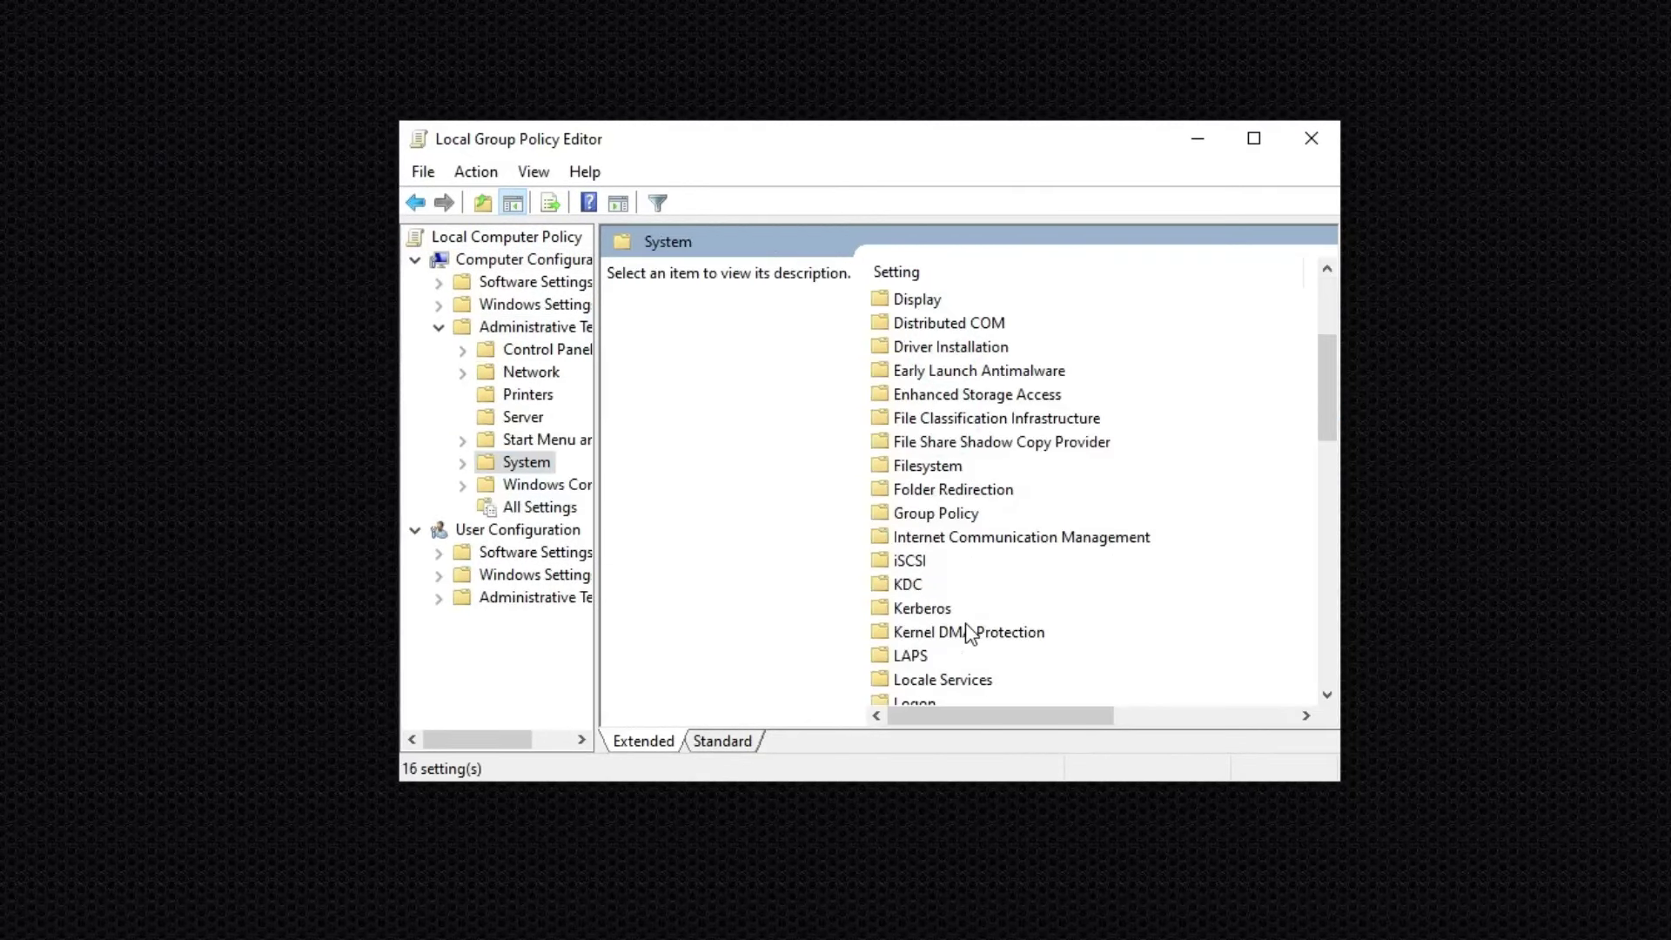
{"action": "scroll", "coordinate": [968, 633], "scroll_direction": "down", "scroll_amount": 4}
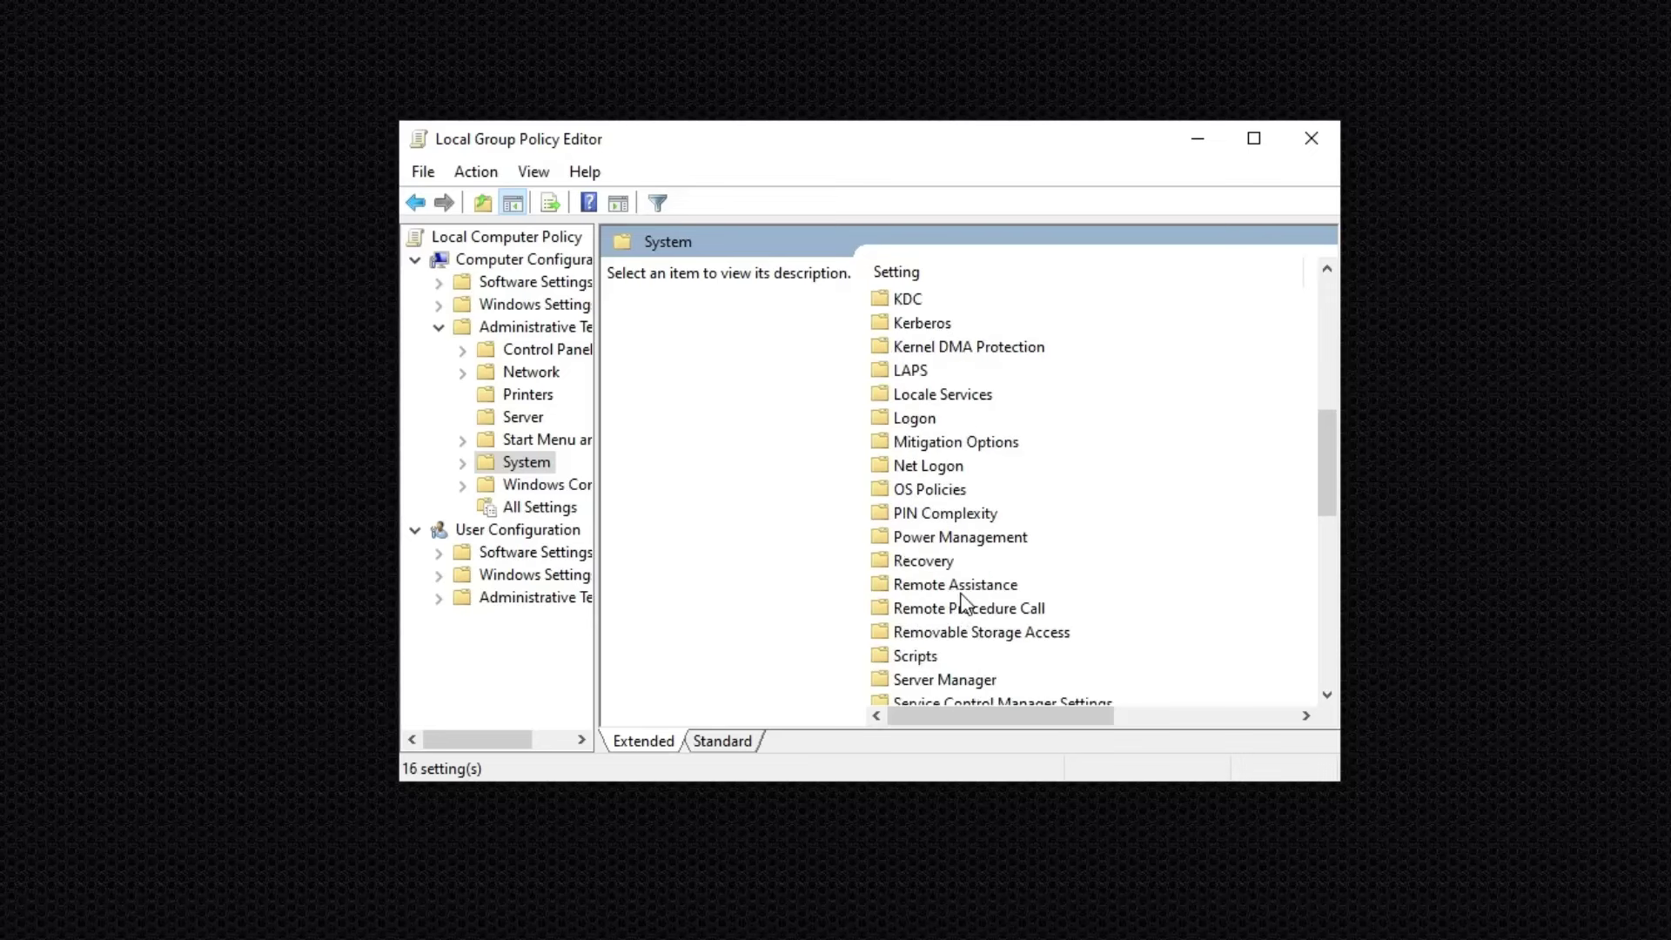
{"action": "double_click", "coordinate": [951, 539]}
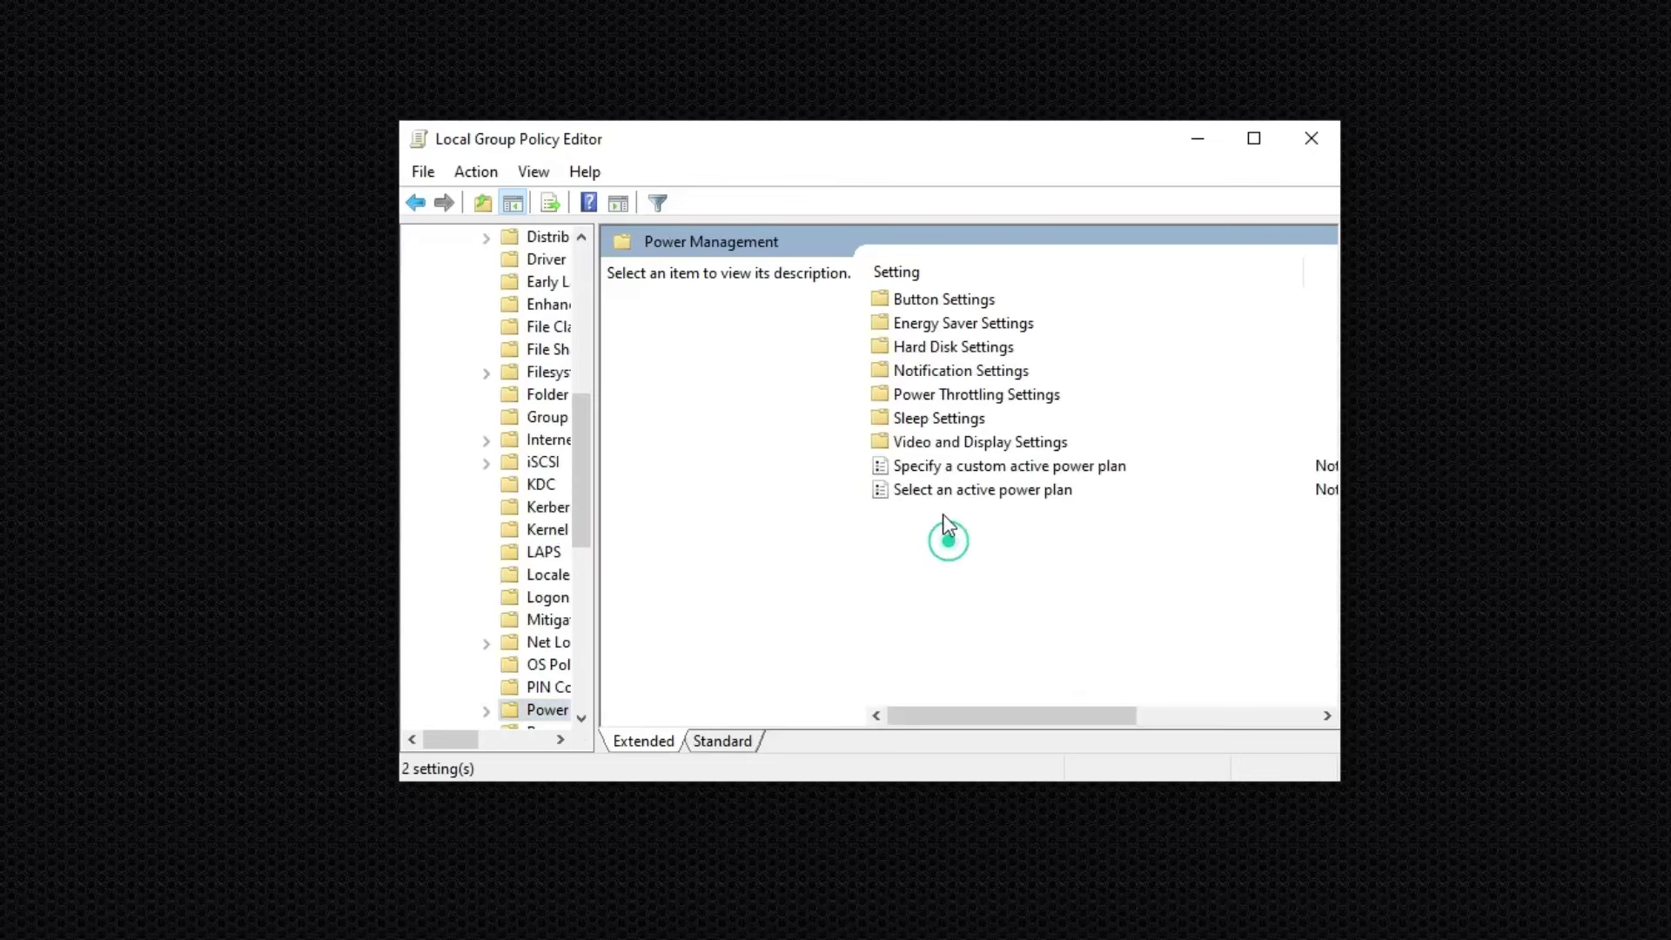
{"action": "double_click", "coordinate": [934, 399]}
Set the Turn off Power Throttling policy to Enabled, apply it and close the policy editor
{"action": "left_click", "coordinate": [934, 307]}
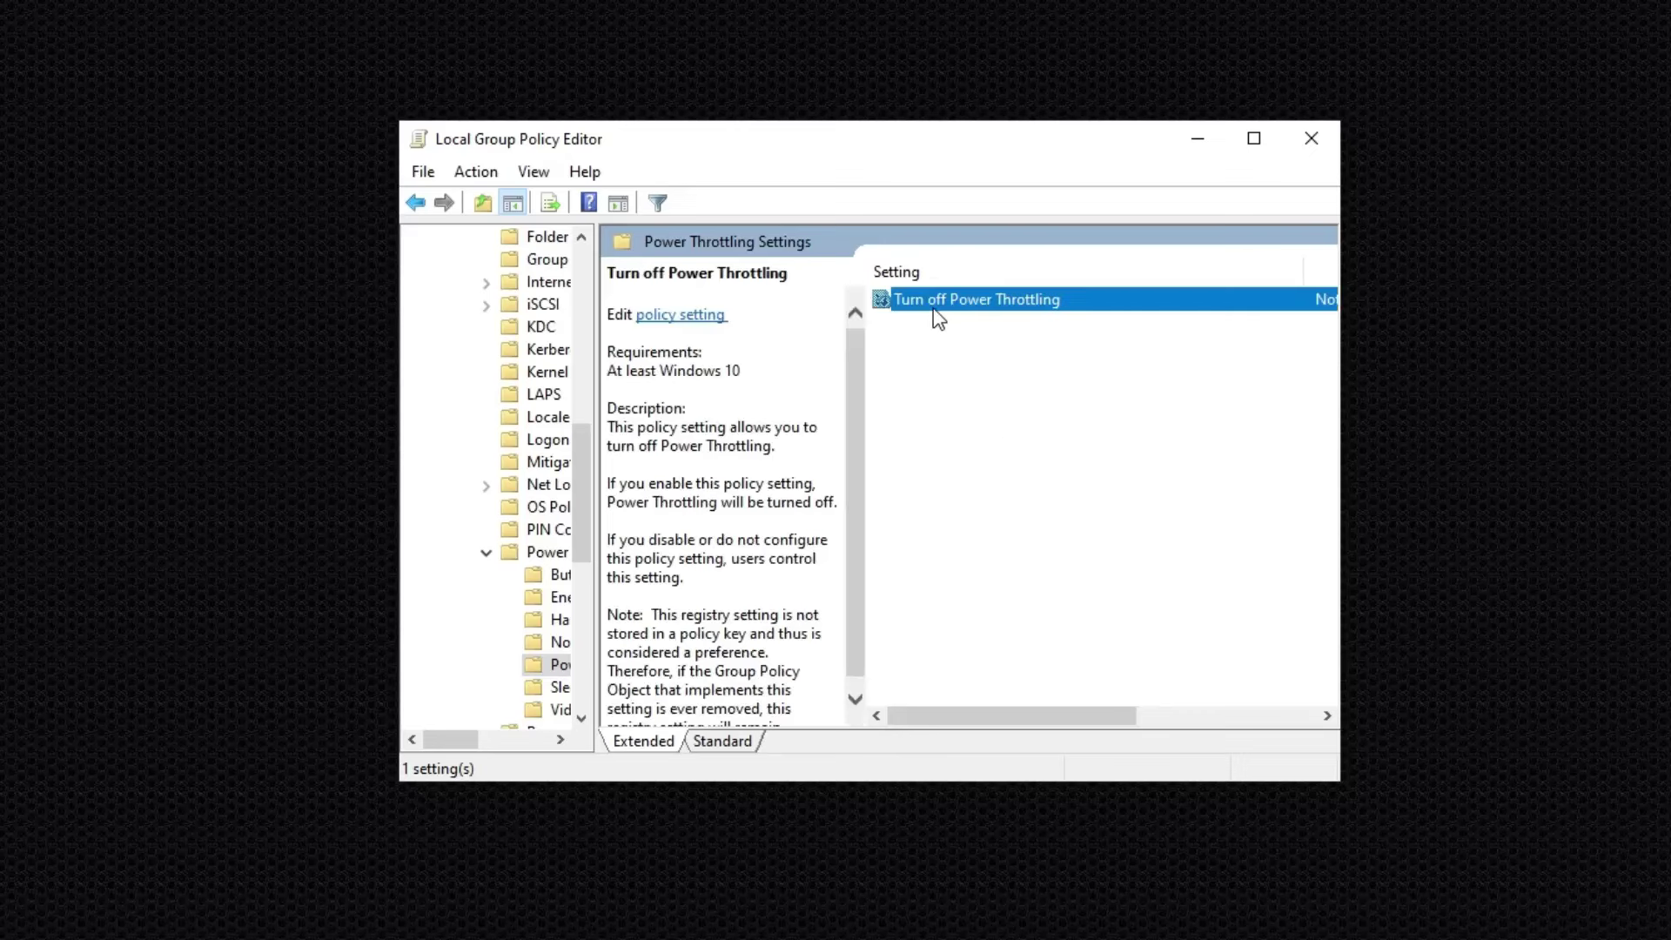
{"action": "right_click", "coordinate": [934, 309]}
{"action": "left_click", "coordinate": [963, 323]}
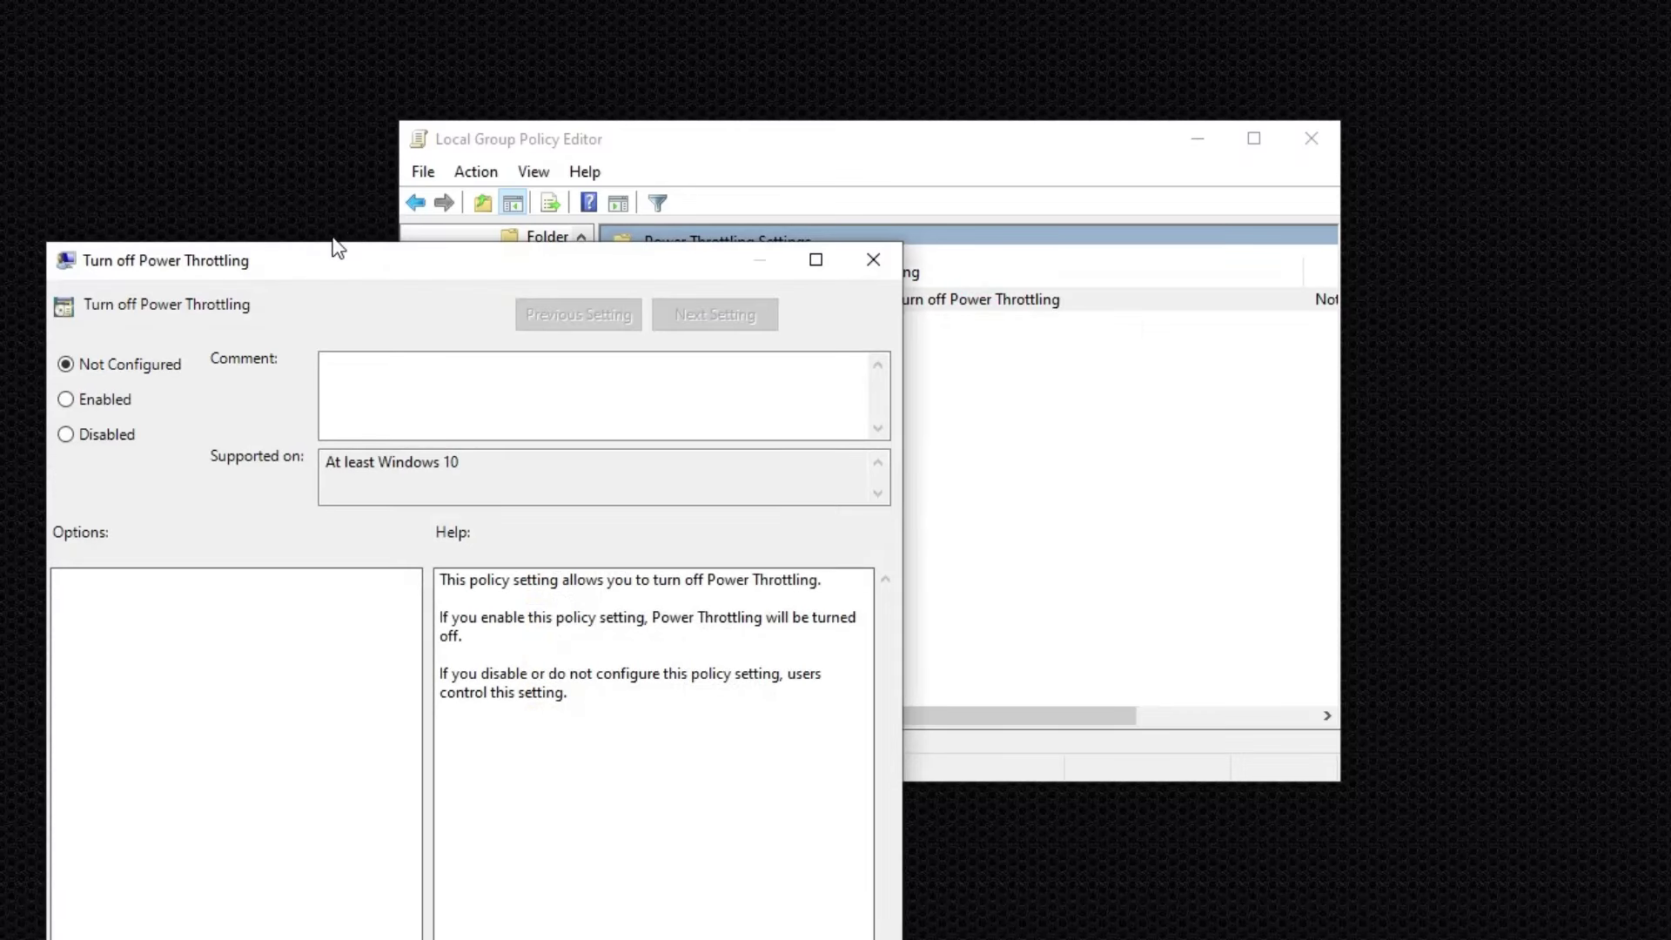
{"action": "left_click_drag", "start_coordinate": [336, 250], "coordinate": [607, 228]}
{"action": "left_click", "coordinate": [427, 288]}
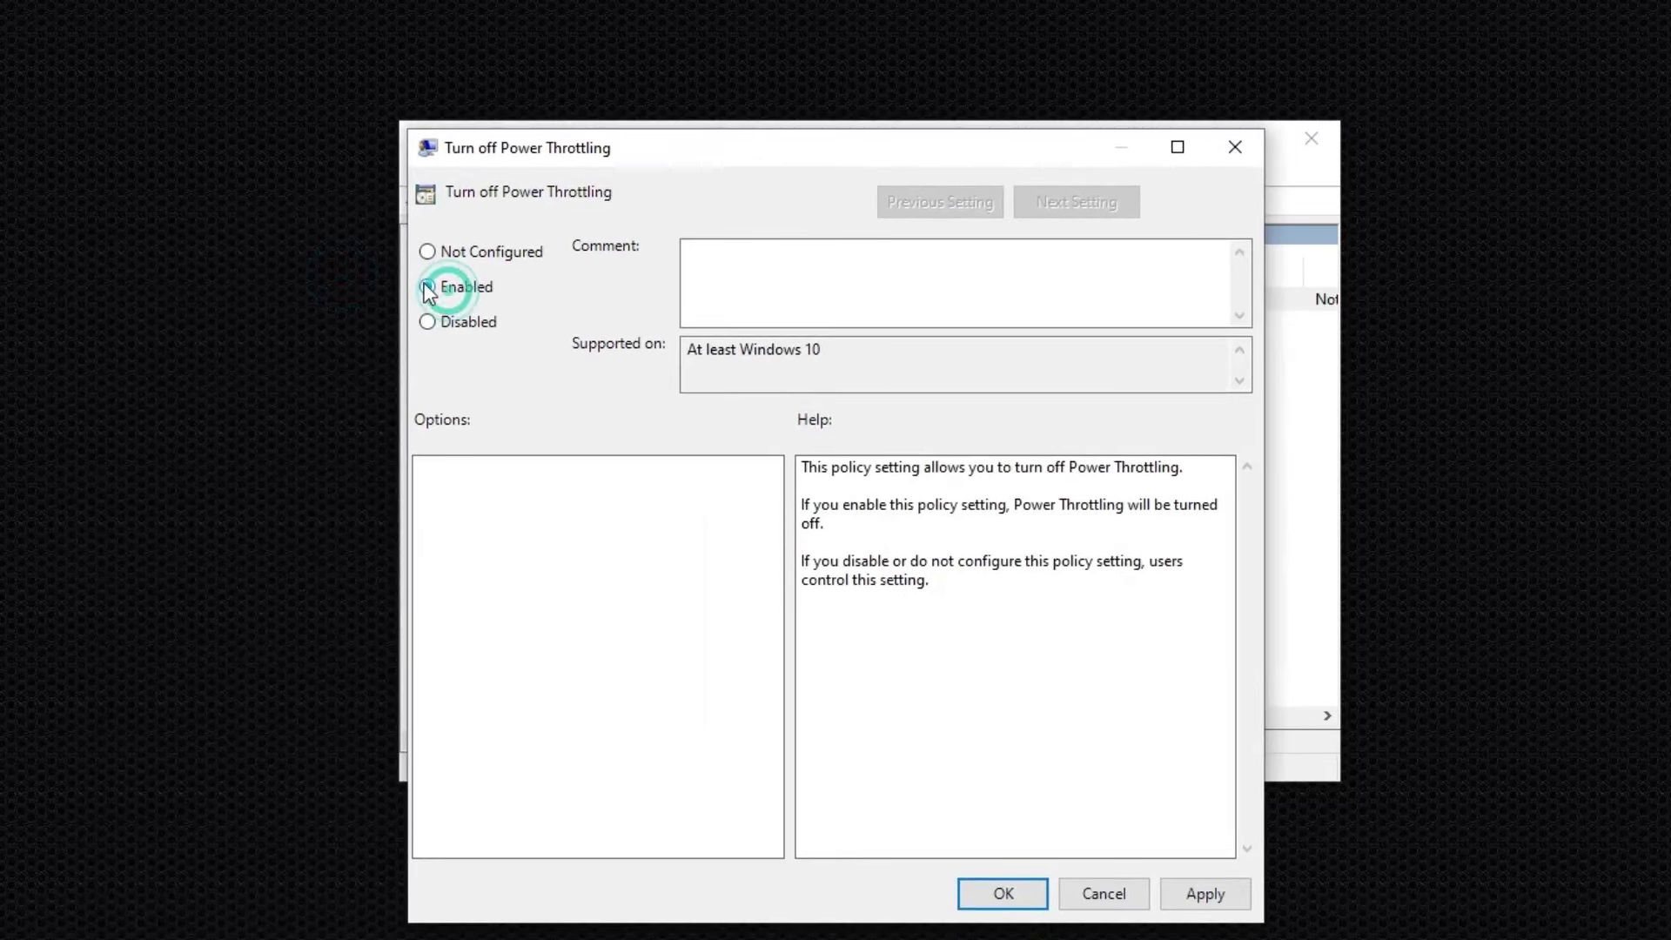
{"action": "left_click", "coordinate": [1225, 896]}
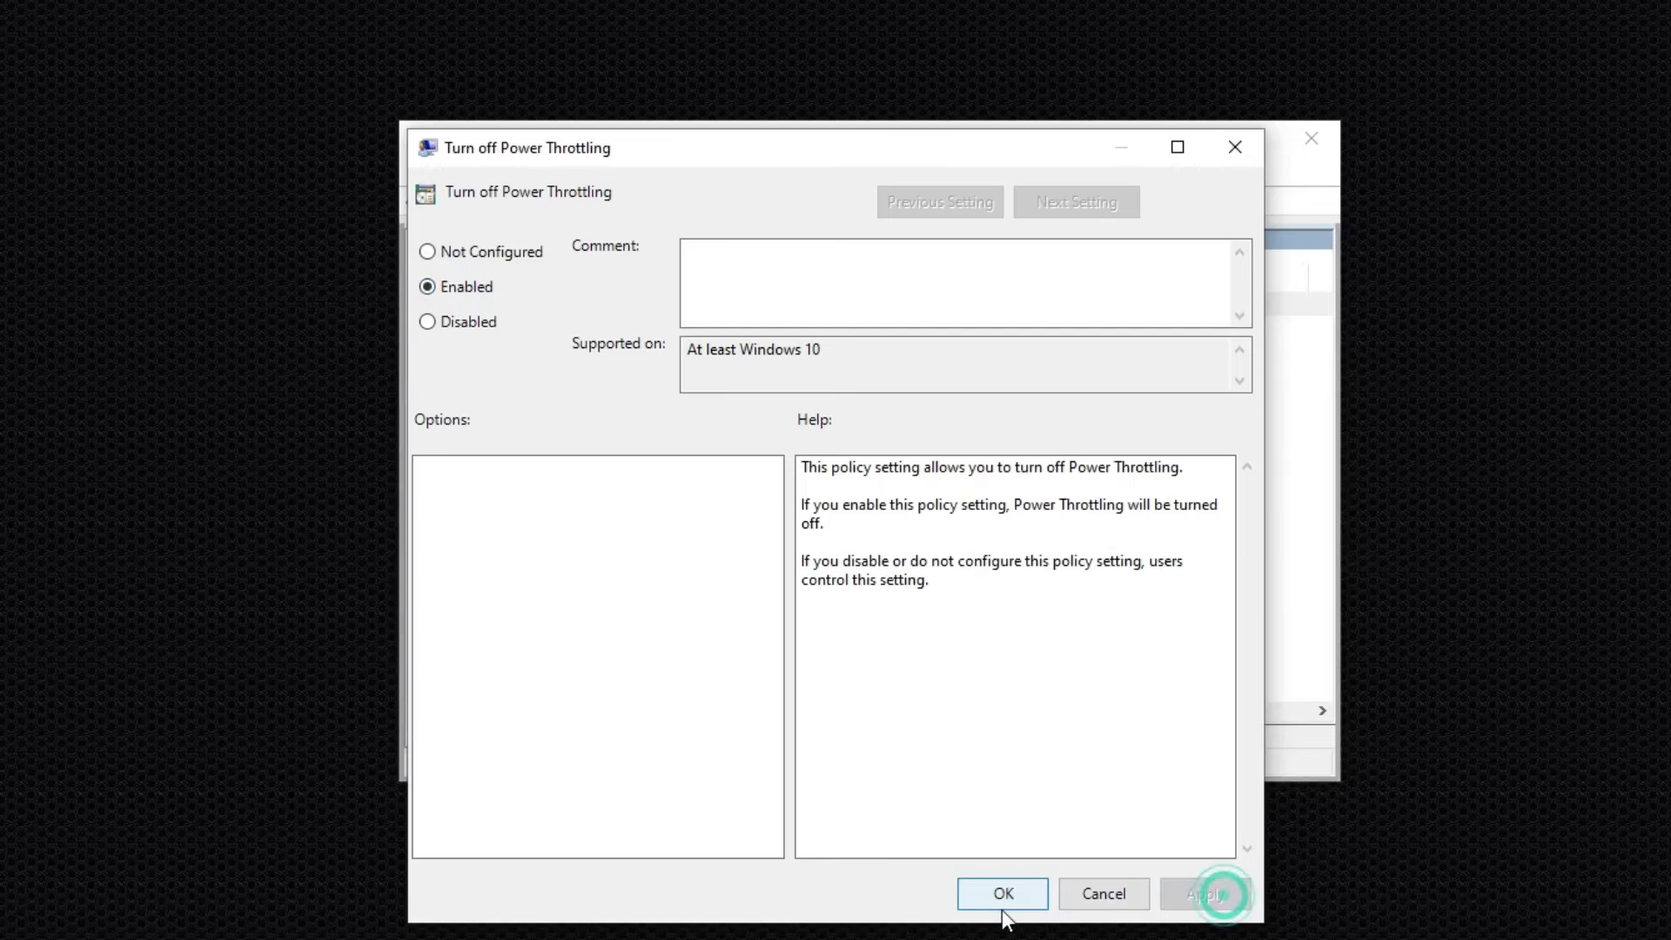
{"action": "left_click", "coordinate": [999, 897]}
{"action": "left_click", "coordinate": [1311, 139]}
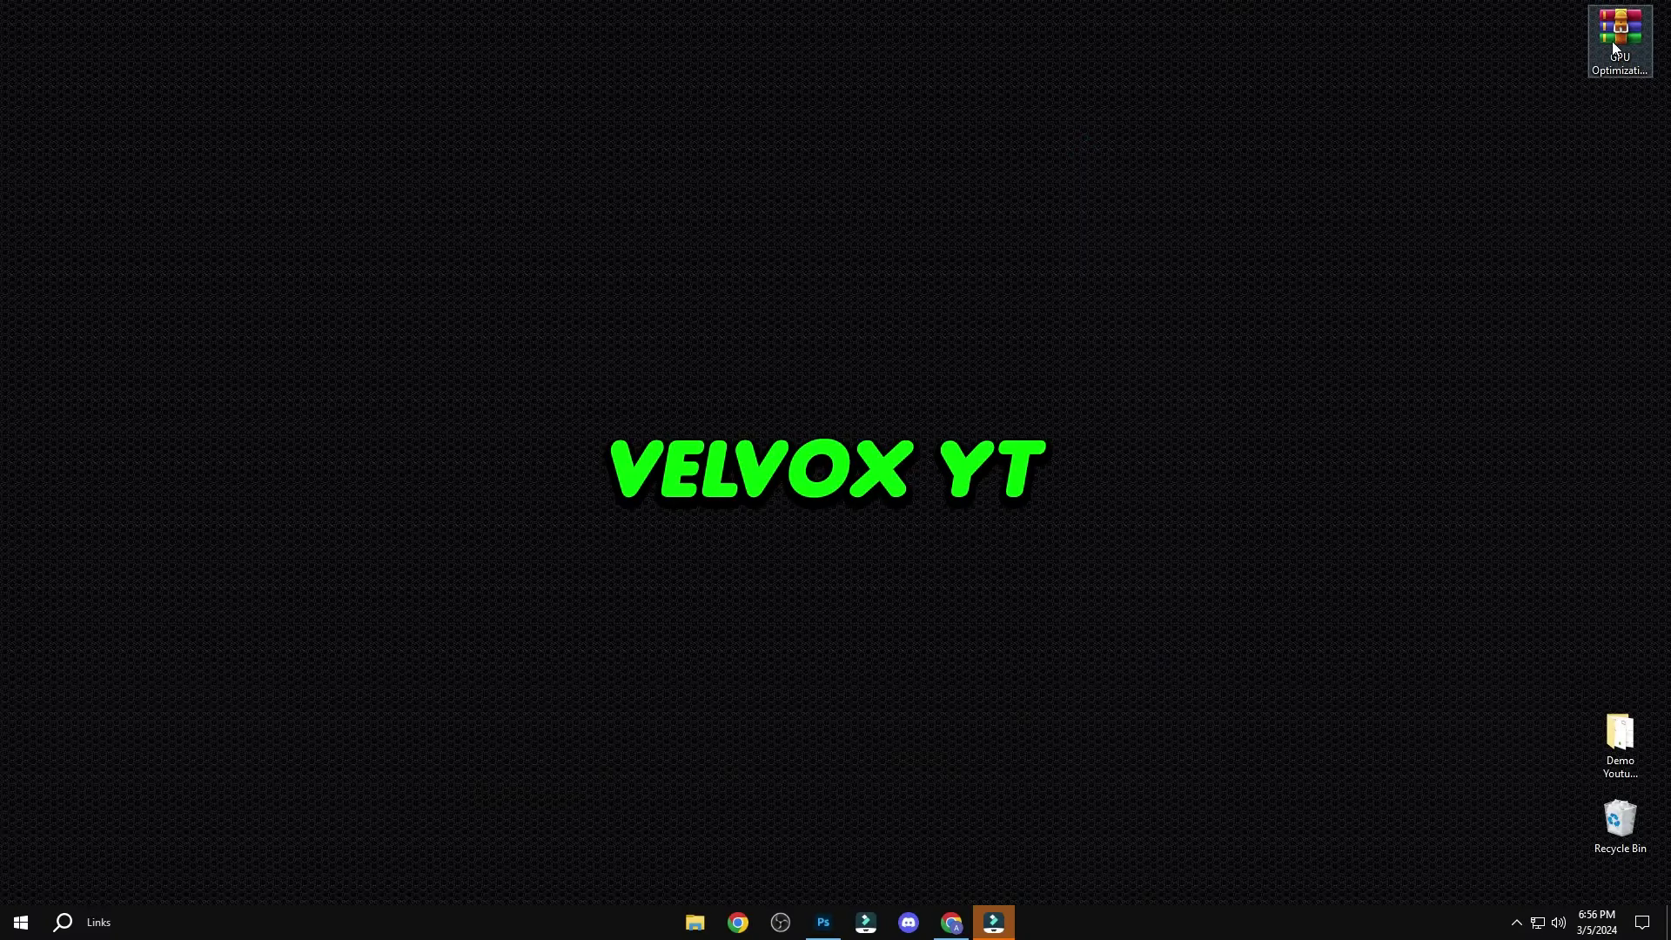
Extract the GPU Optimization For Increase FPS Pack archive onto the desktop, placing the archive and extracted folder side by side near the upper middle
{"action": "left_click_drag", "start_coordinate": [1621, 35], "coordinate": [888, 225]}
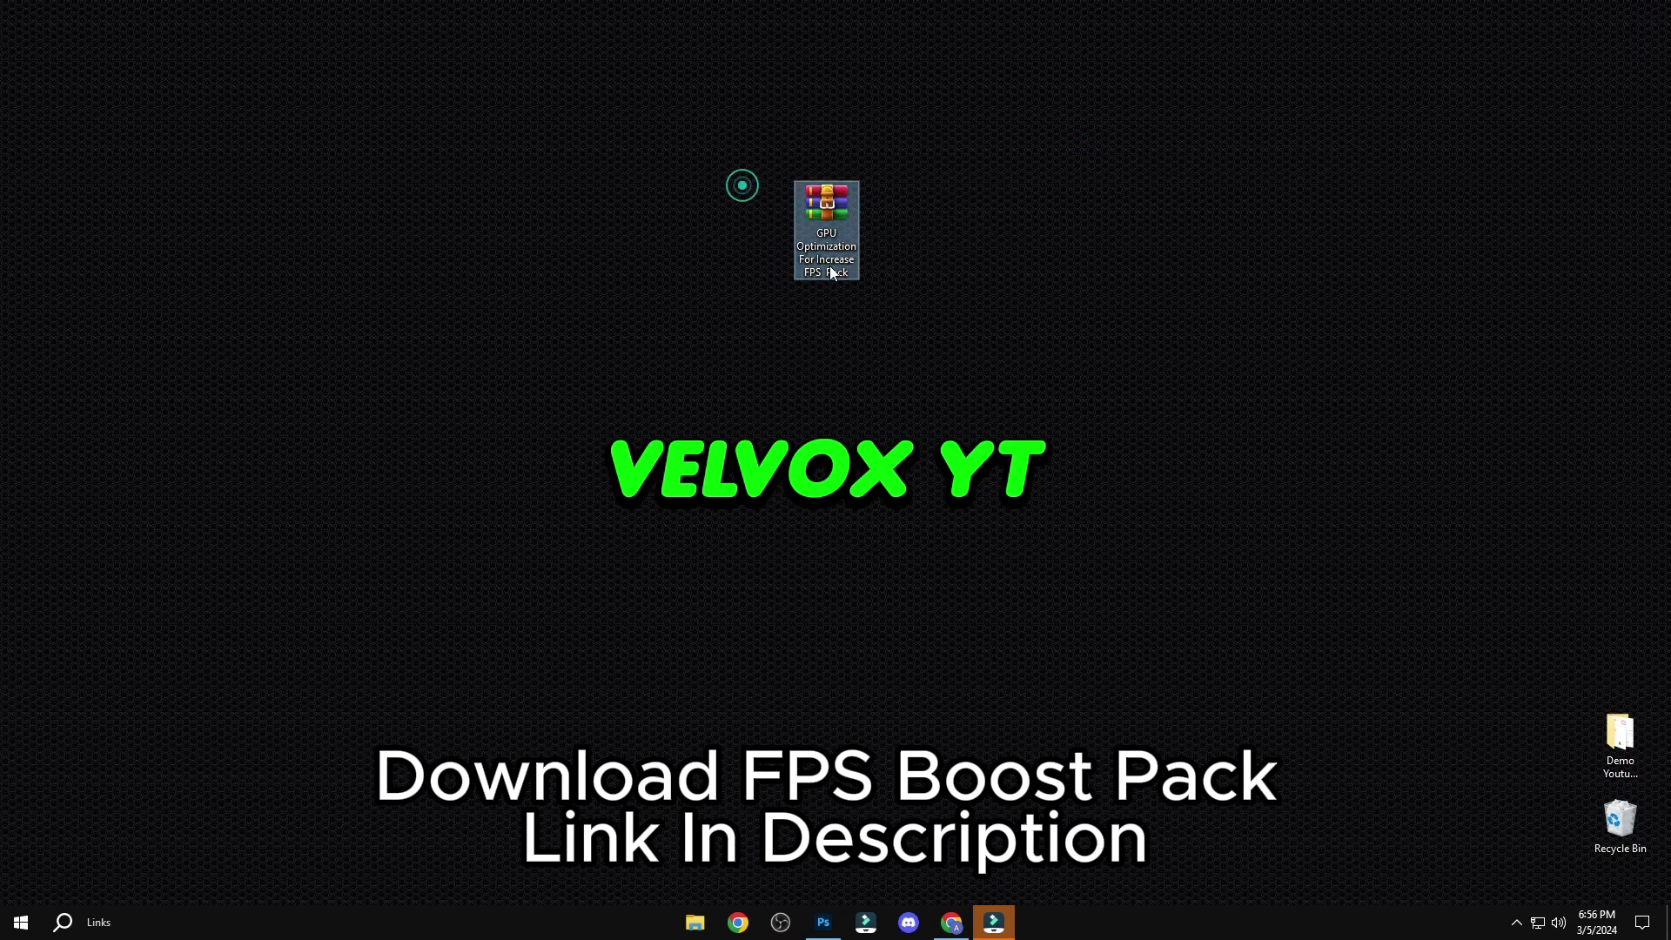
{"action": "right_click", "coordinate": [829, 234]}
{"action": "left_click", "coordinate": [904, 301]}
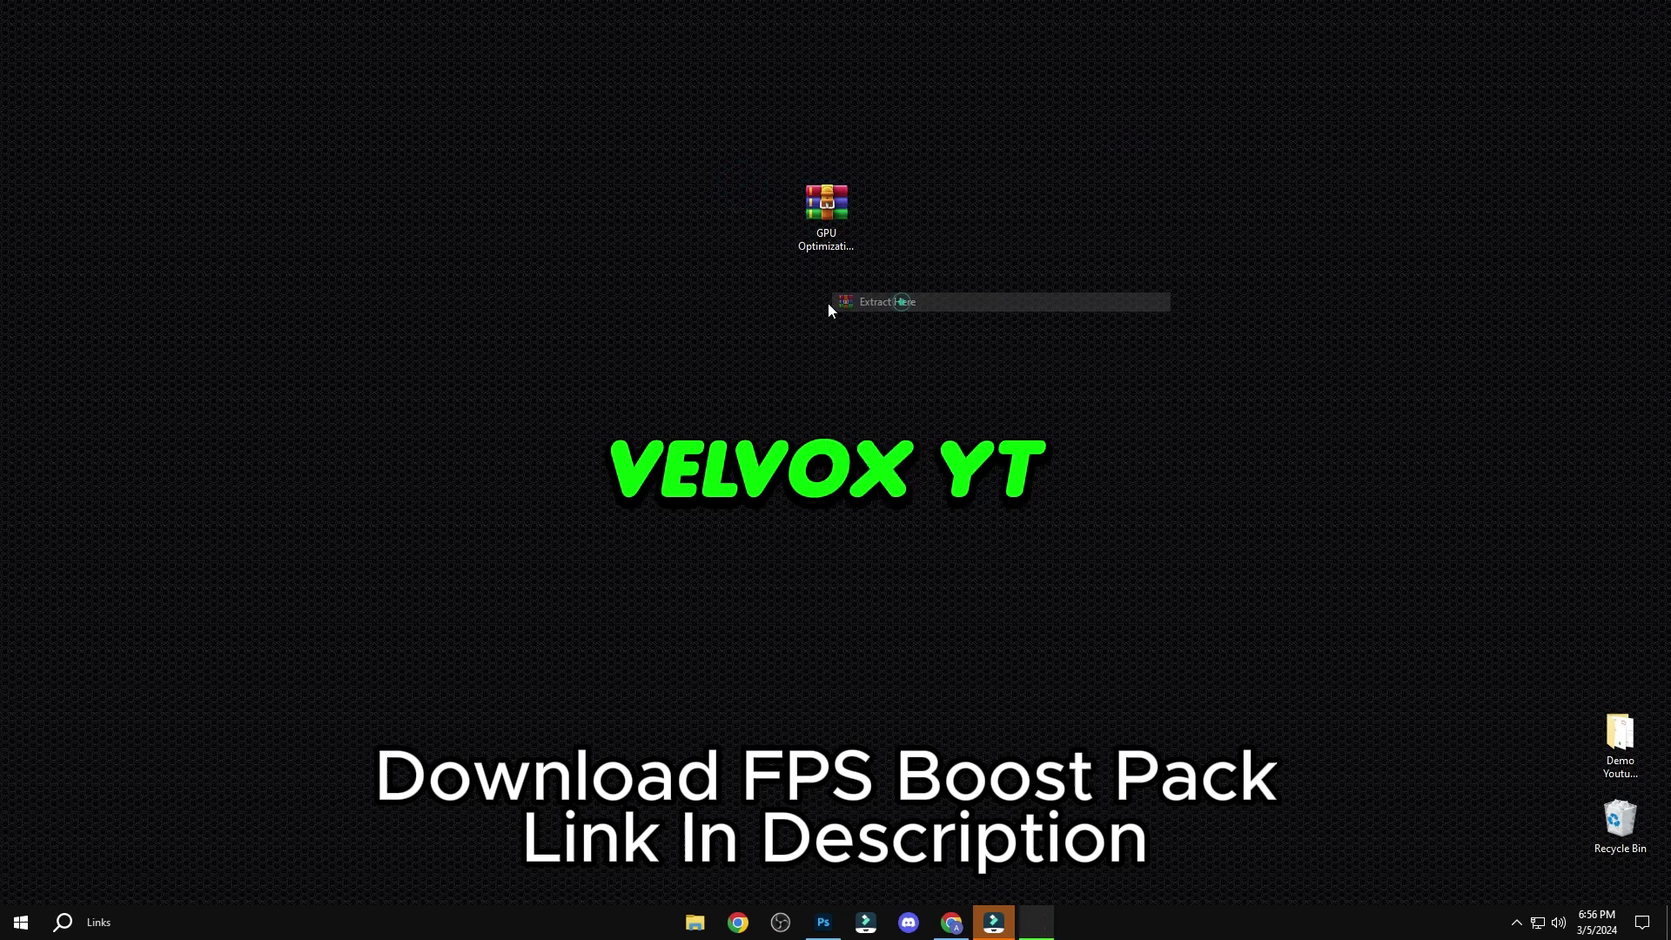
{"action": "left_click_drag", "start_coordinate": [35, 51], "coordinate": [762, 228]}
{"action": "left_click_drag", "start_coordinate": [682, 142], "coordinate": [898, 369]}
{"action": "left_click_drag", "start_coordinate": [634, 157], "coordinate": [859, 341]}
{"action": "left_click", "coordinate": [860, 341]}
{"action": "left_click_drag", "start_coordinate": [678, 153], "coordinate": [864, 335]}
{"action": "left_click", "coordinate": [865, 335]}
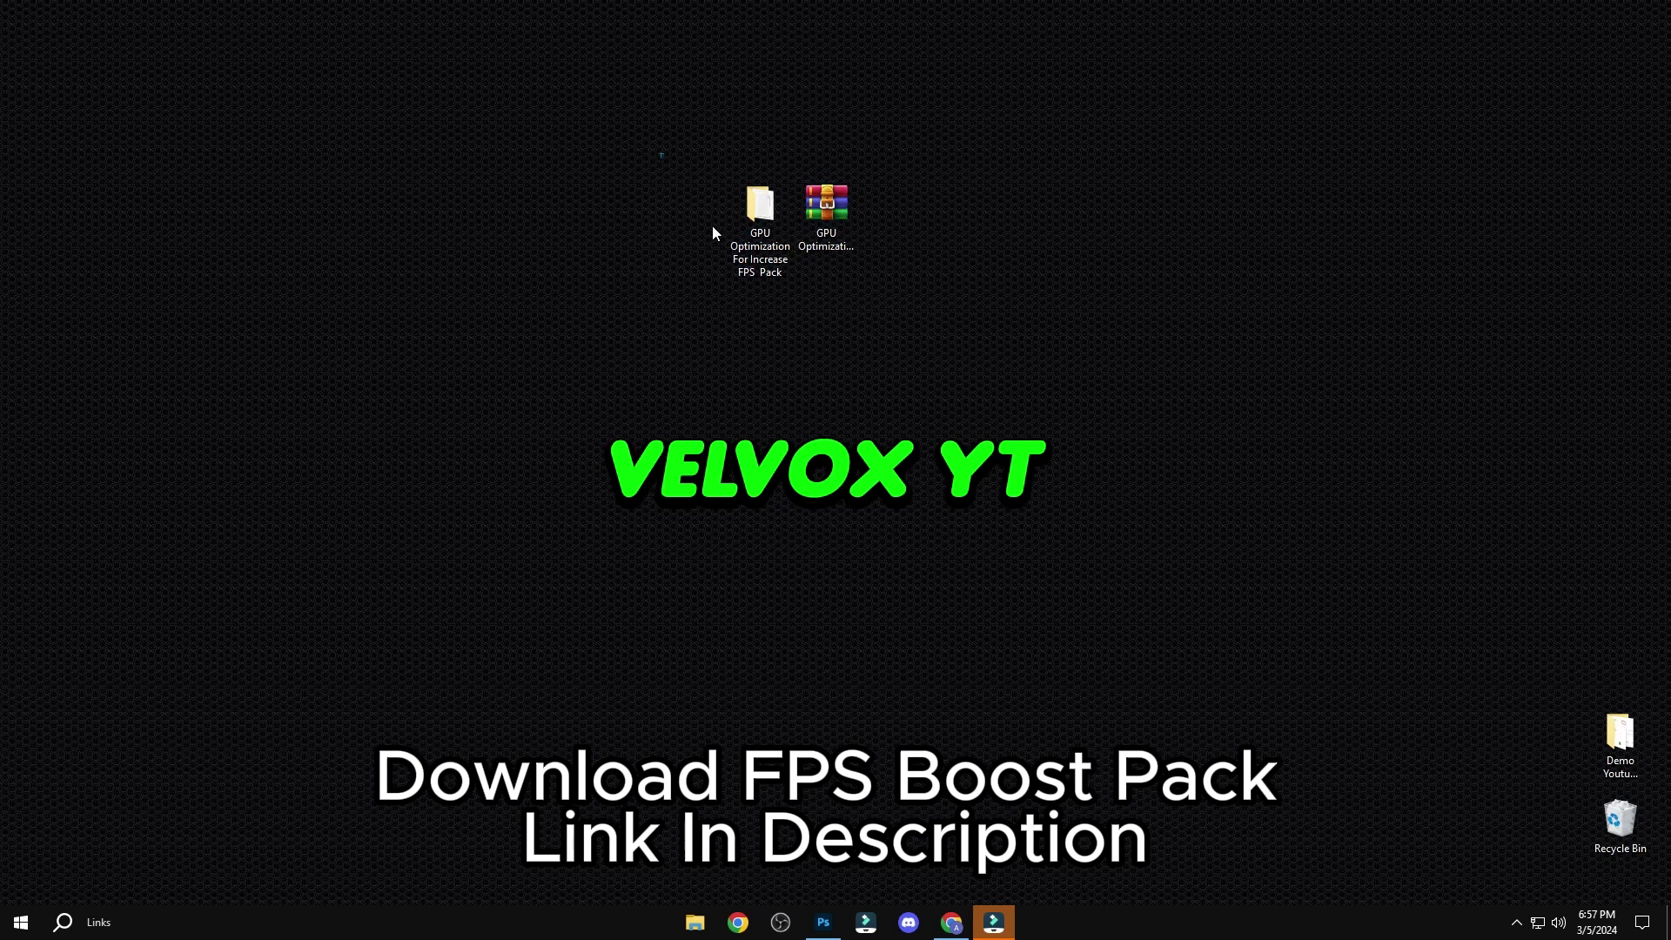
{"action": "left_click_drag", "start_coordinate": [661, 154], "coordinate": [828, 299]}
{"action": "left_click", "coordinate": [870, 369]}
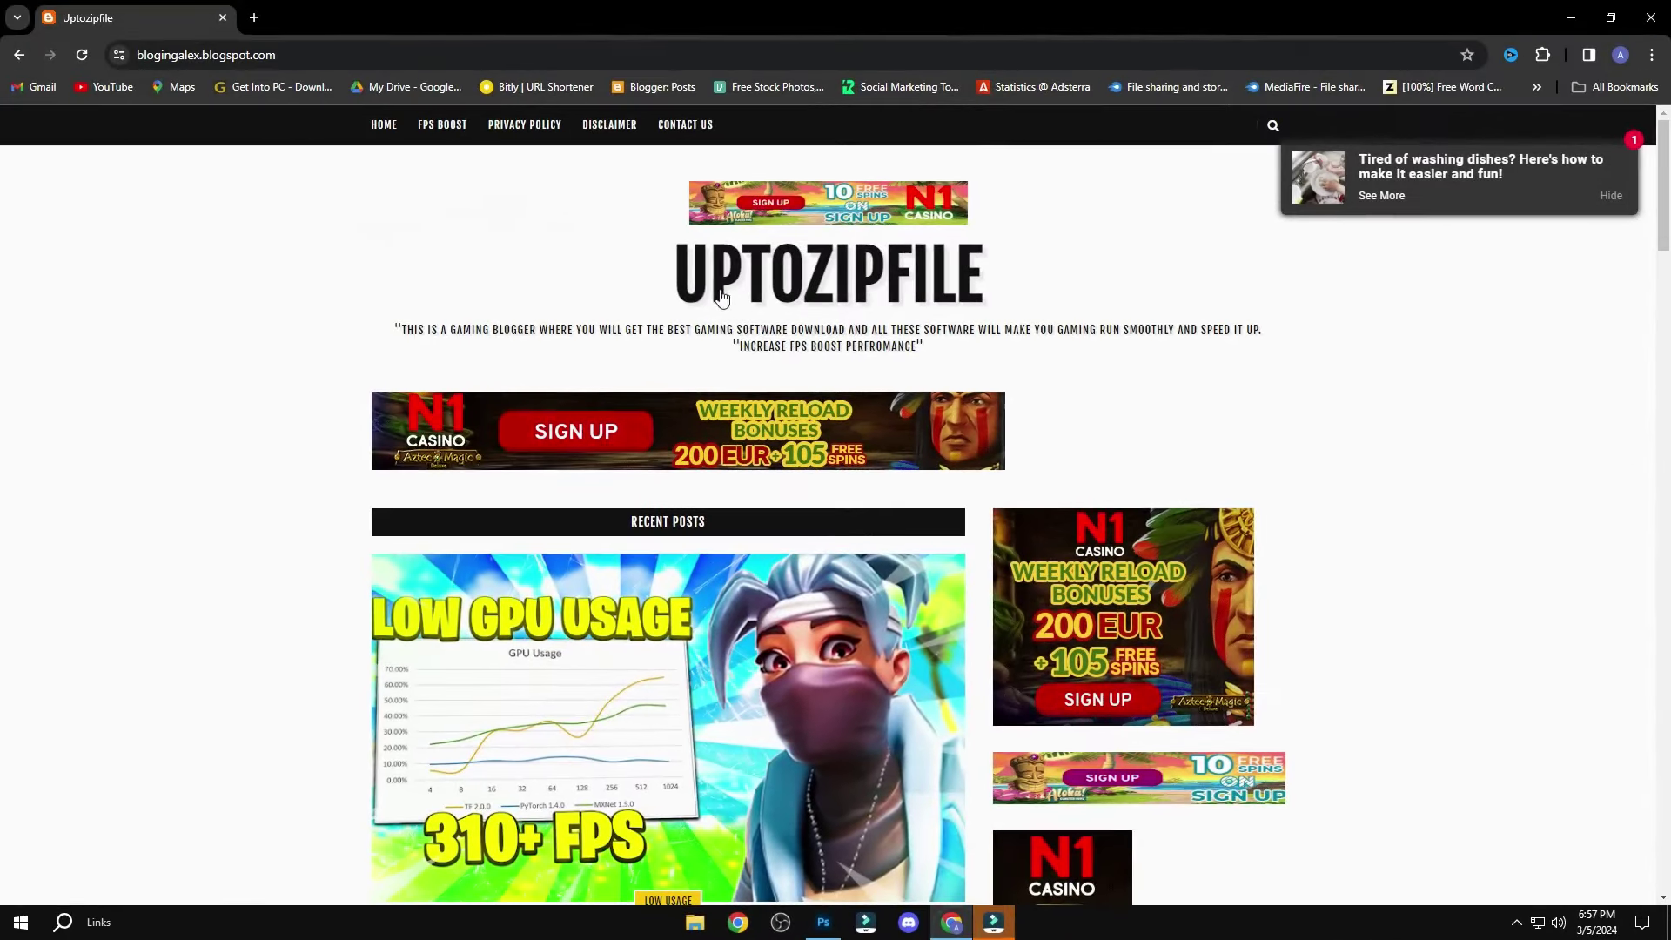
Open the How to Get Low GPU Usage in Fortnite post on the Uptozipfile blog in Chrome and look over its download section
{"action": "scroll", "coordinate": [788, 349], "scroll_direction": "down", "scroll_amount": 4}
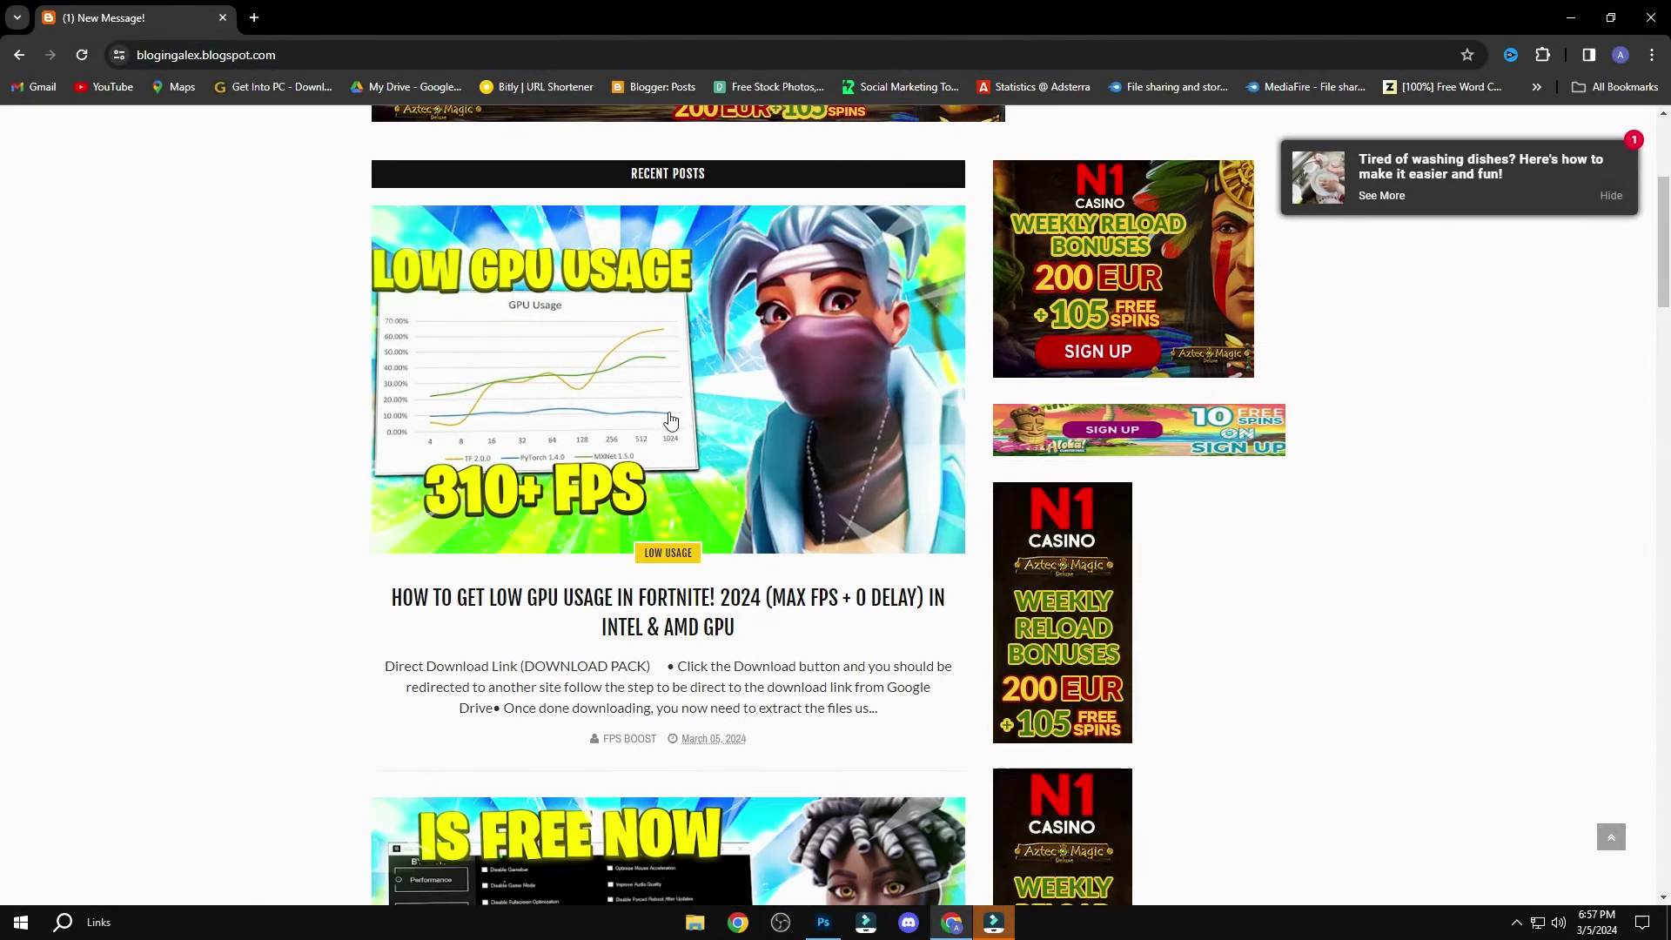
{"action": "left_click", "coordinate": [549, 381]}
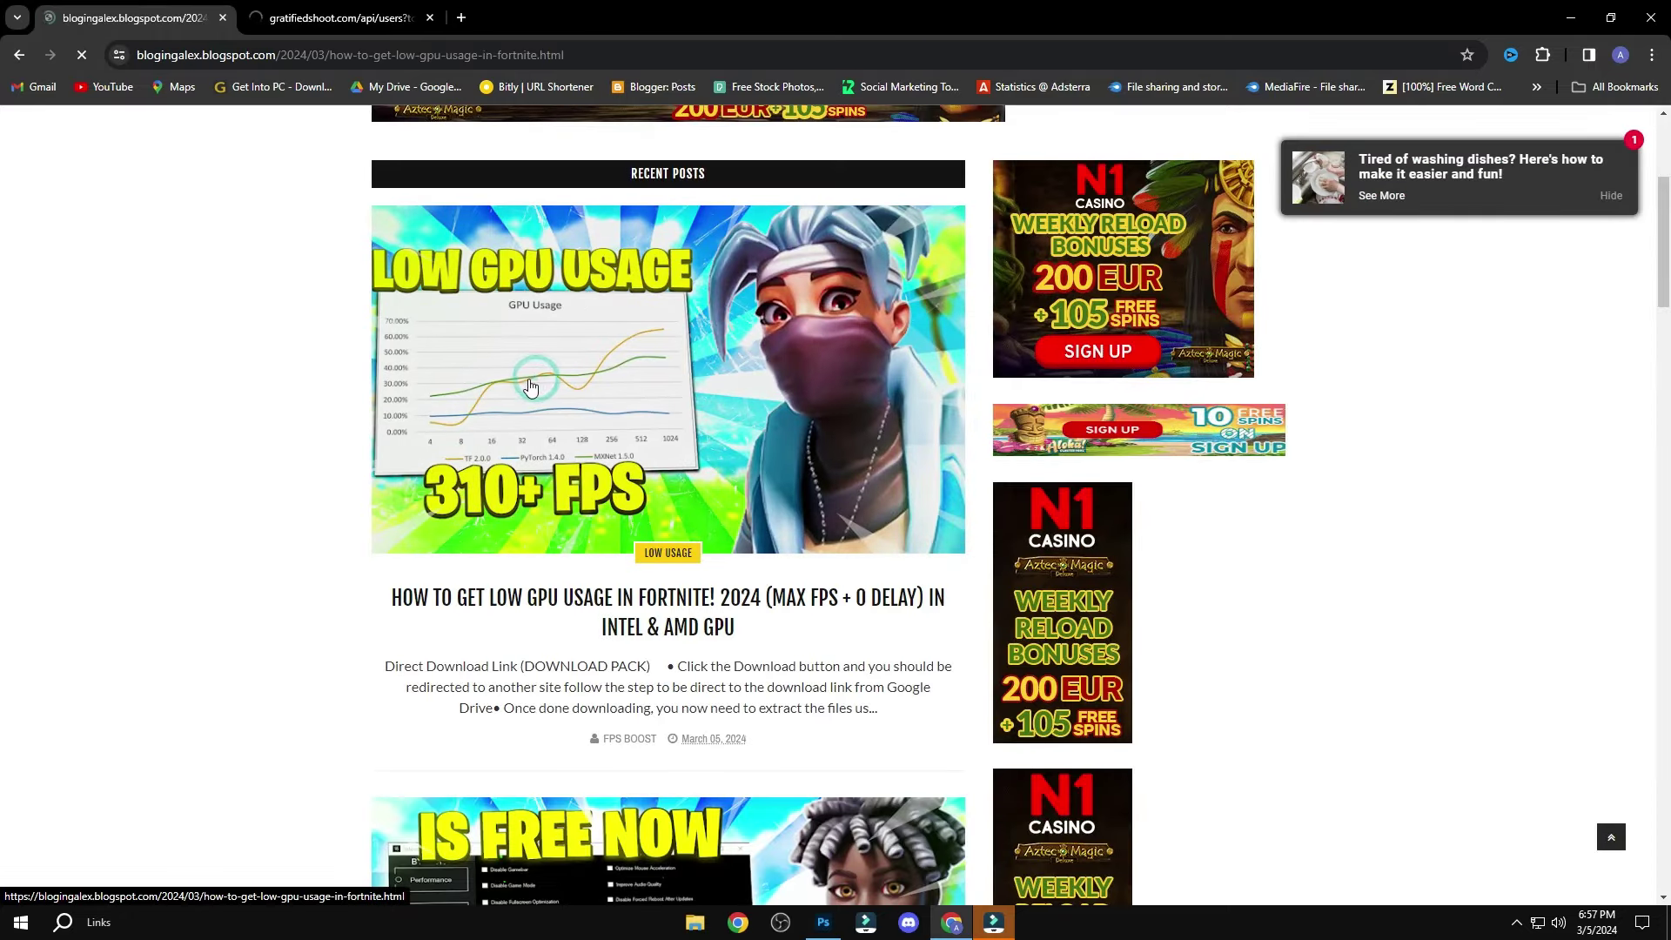
{"action": "scroll", "coordinate": [657, 497], "scroll_direction": "down", "scroll_amount": 4}
{"action": "scroll", "coordinate": [656, 497], "scroll_direction": "down", "scroll_amount": 4}
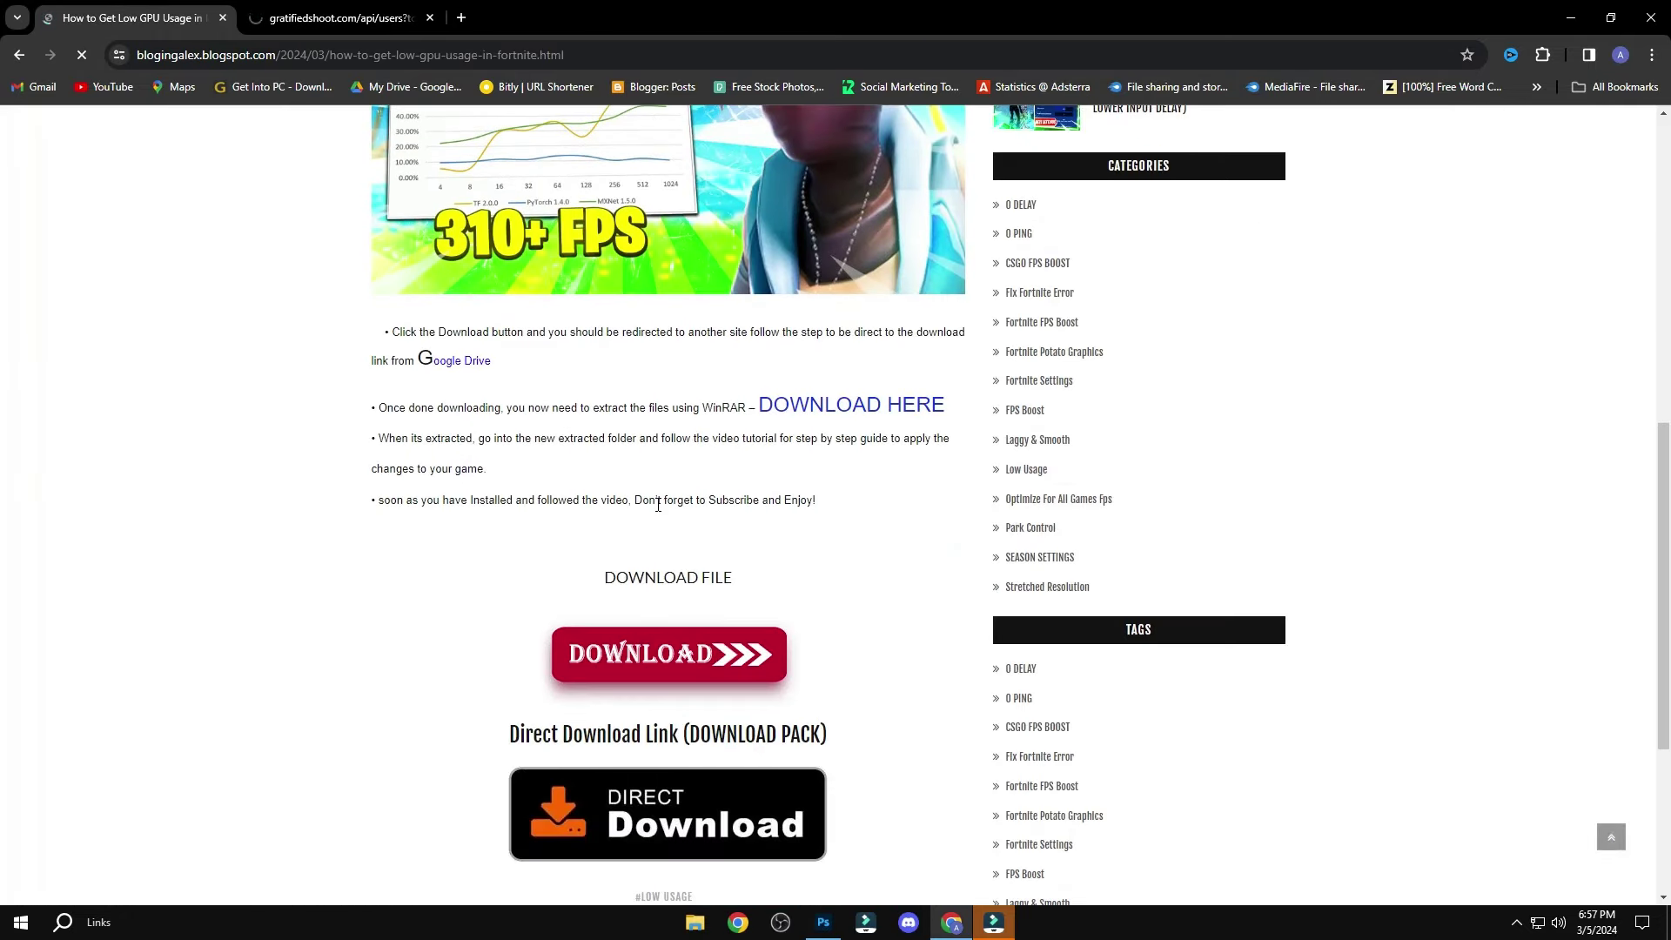
{"action": "scroll", "coordinate": [644, 488], "scroll_direction": "up", "scroll_amount": 3}
{"action": "scroll", "coordinate": [599, 393], "scroll_direction": "down", "scroll_amount": 5}
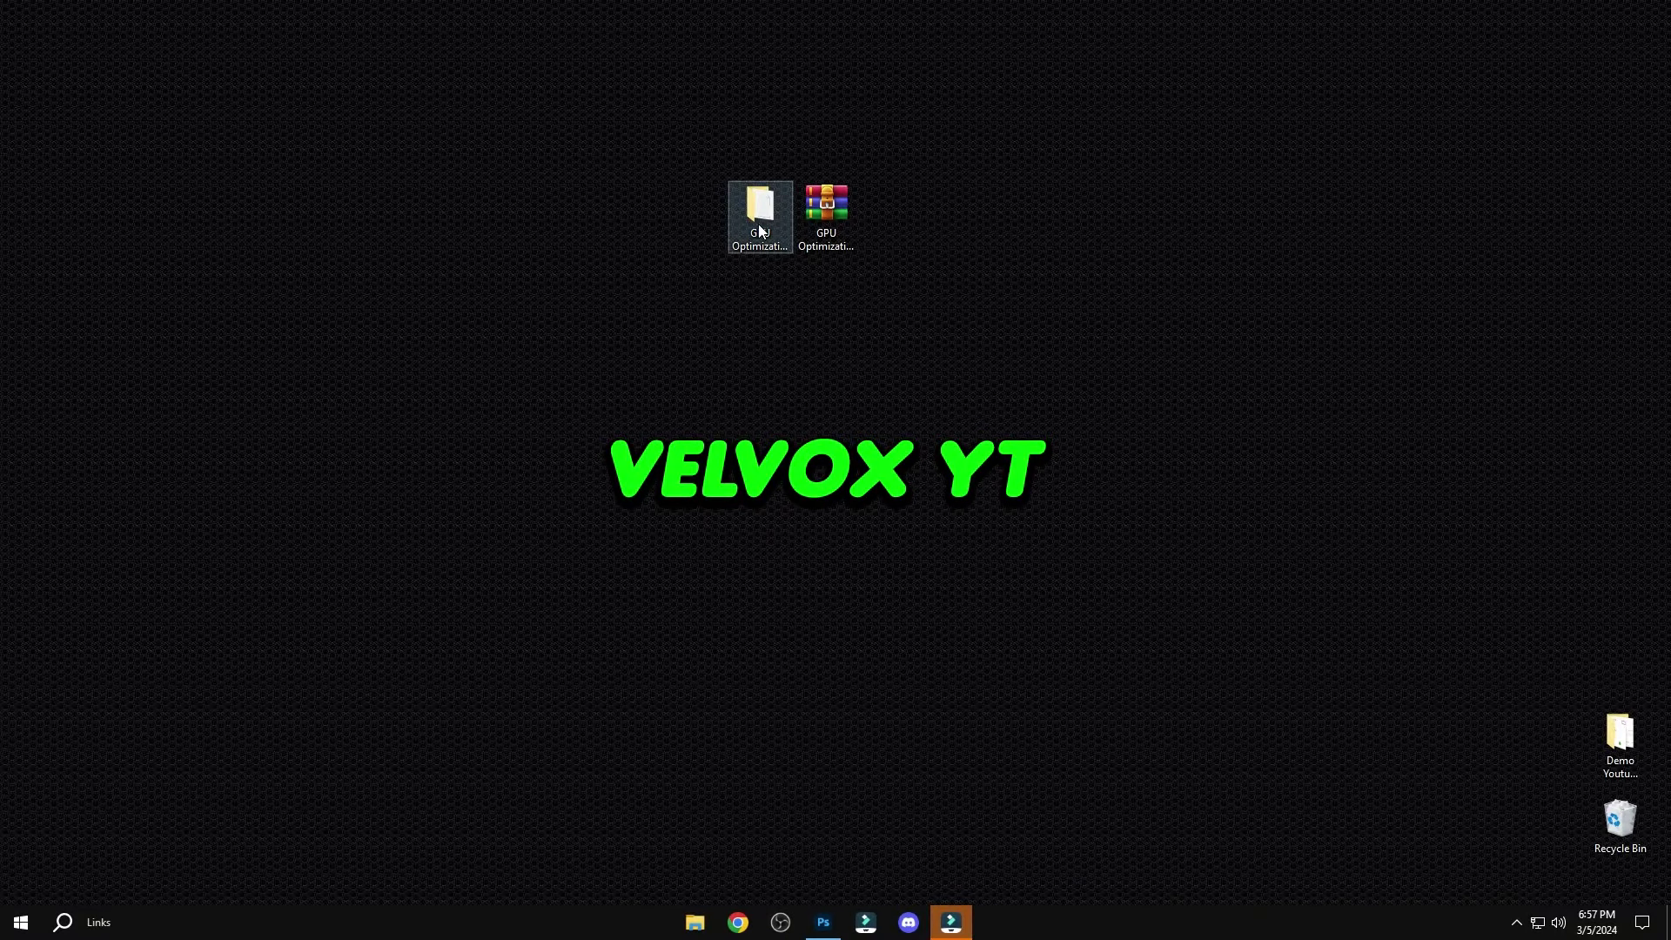
Open the extracted GPU Optimization For Increase FPS Pack folder and go into its Windows Settings Tweaks subfolder
{"action": "right_click", "coordinate": [759, 227]}
{"action": "left_click", "coordinate": [796, 239]}
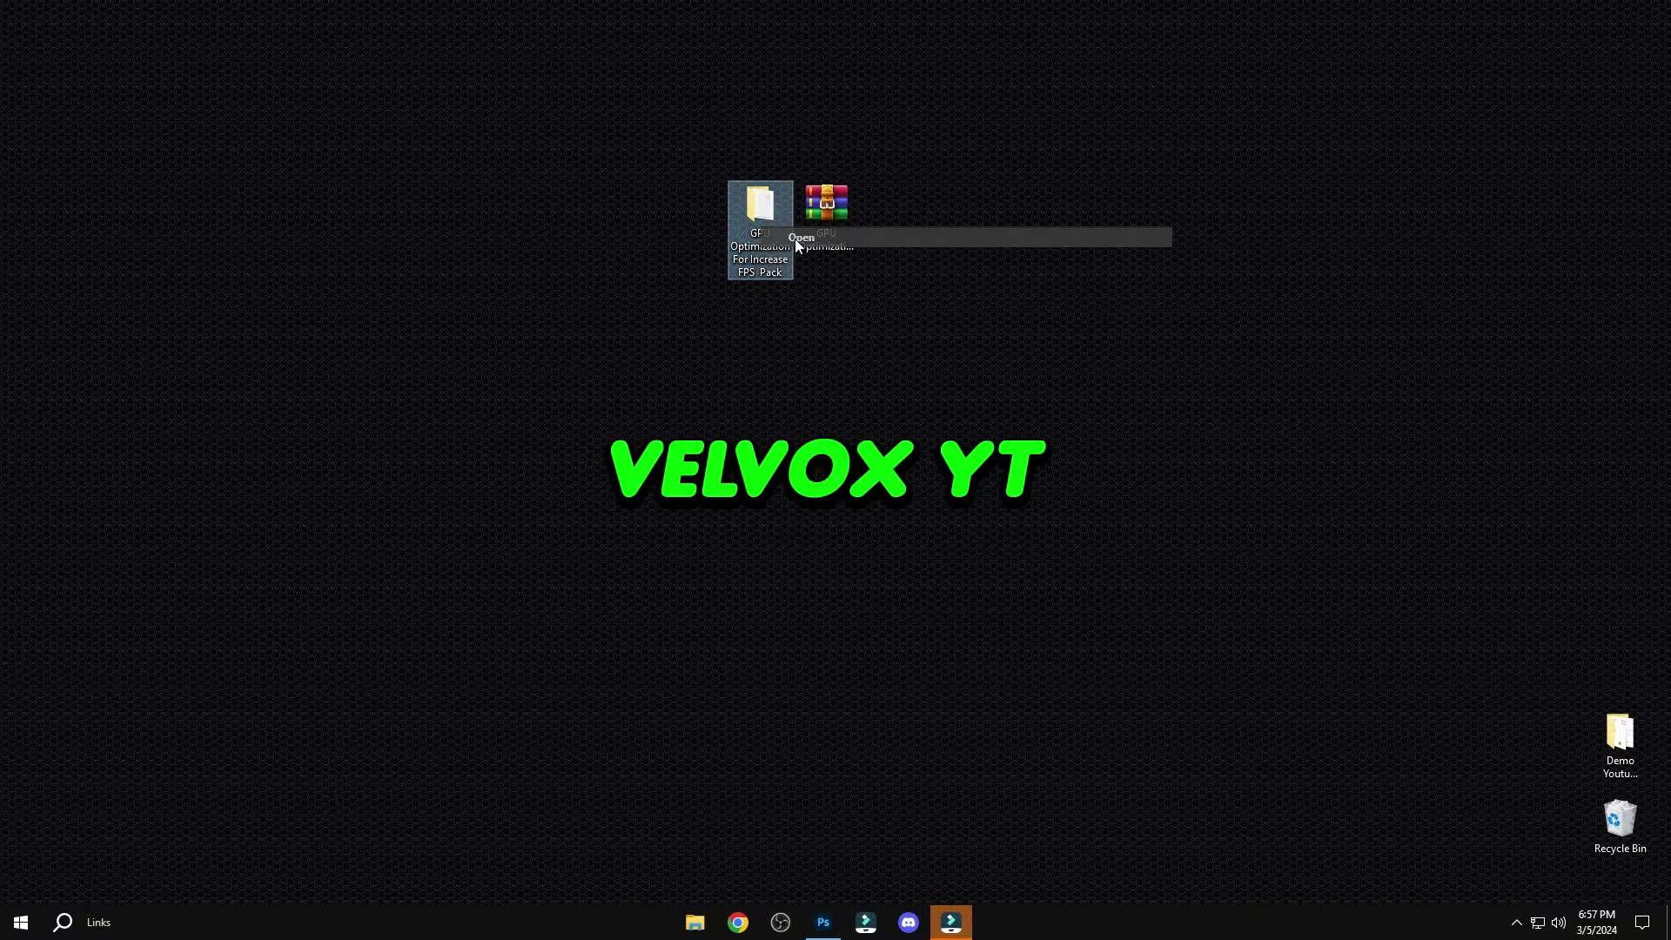
{"action": "left_click", "coordinate": [666, 301]}
{"action": "right_click", "coordinate": [665, 300]}
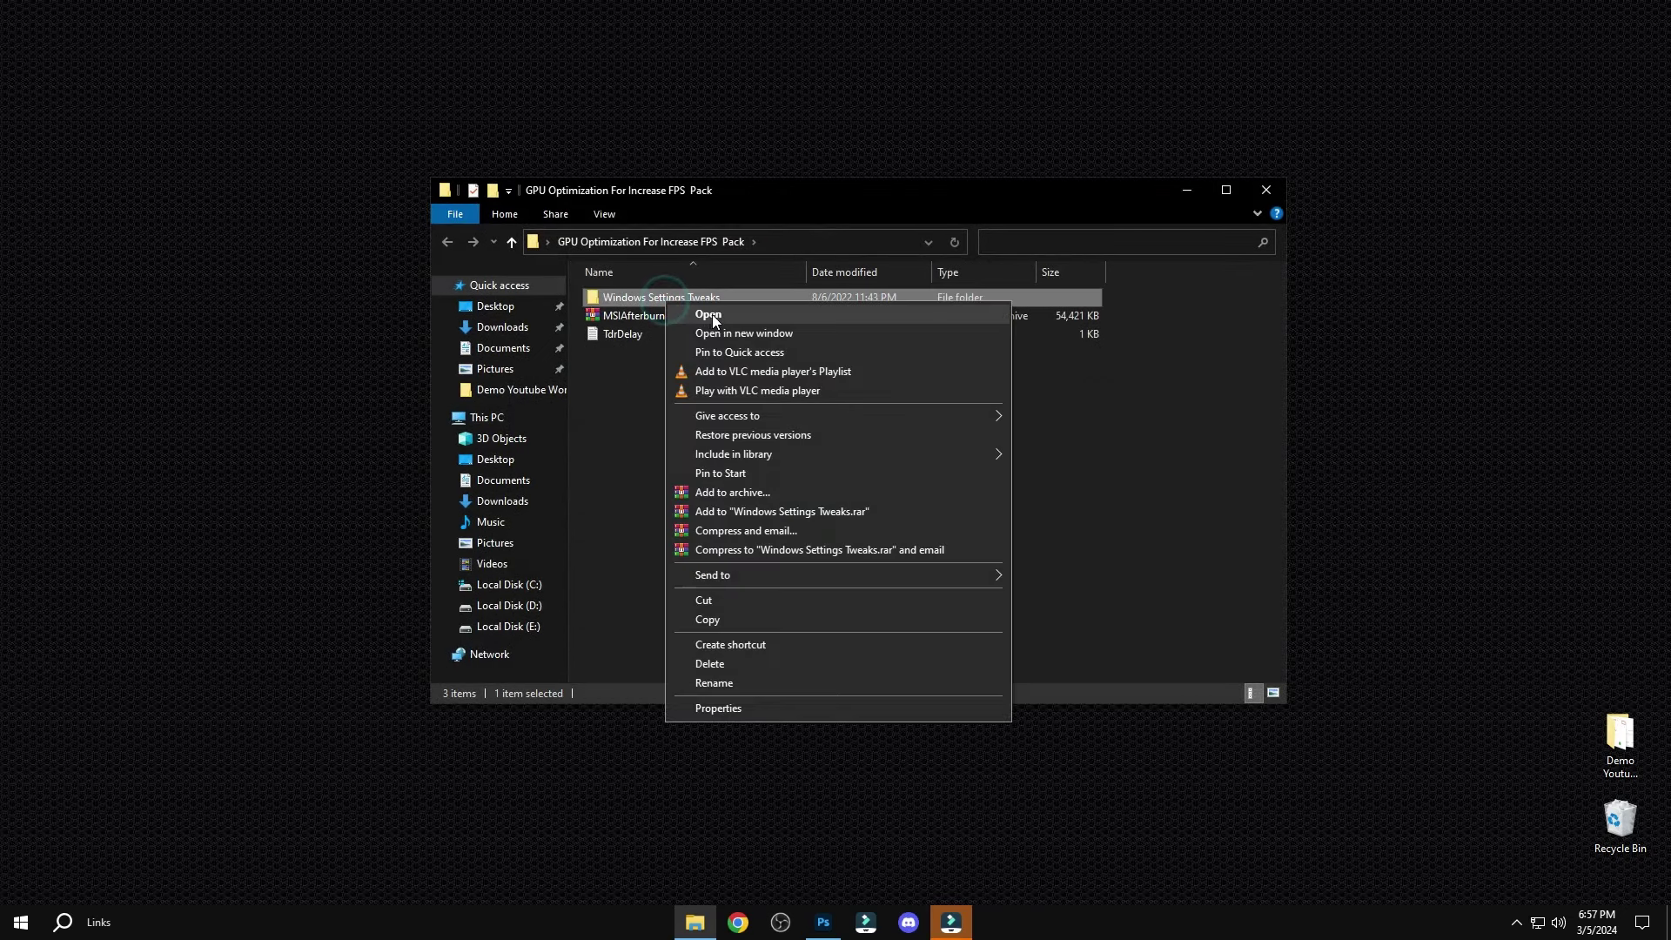
{"action": "left_click", "coordinate": [696, 310]}
Open the Turn Gamebar Off shortcut, switch Xbox Game Bar off and Game Mode on, and close Settings
{"action": "left_click", "coordinate": [641, 300]}
{"action": "right_click", "coordinate": [641, 301]}
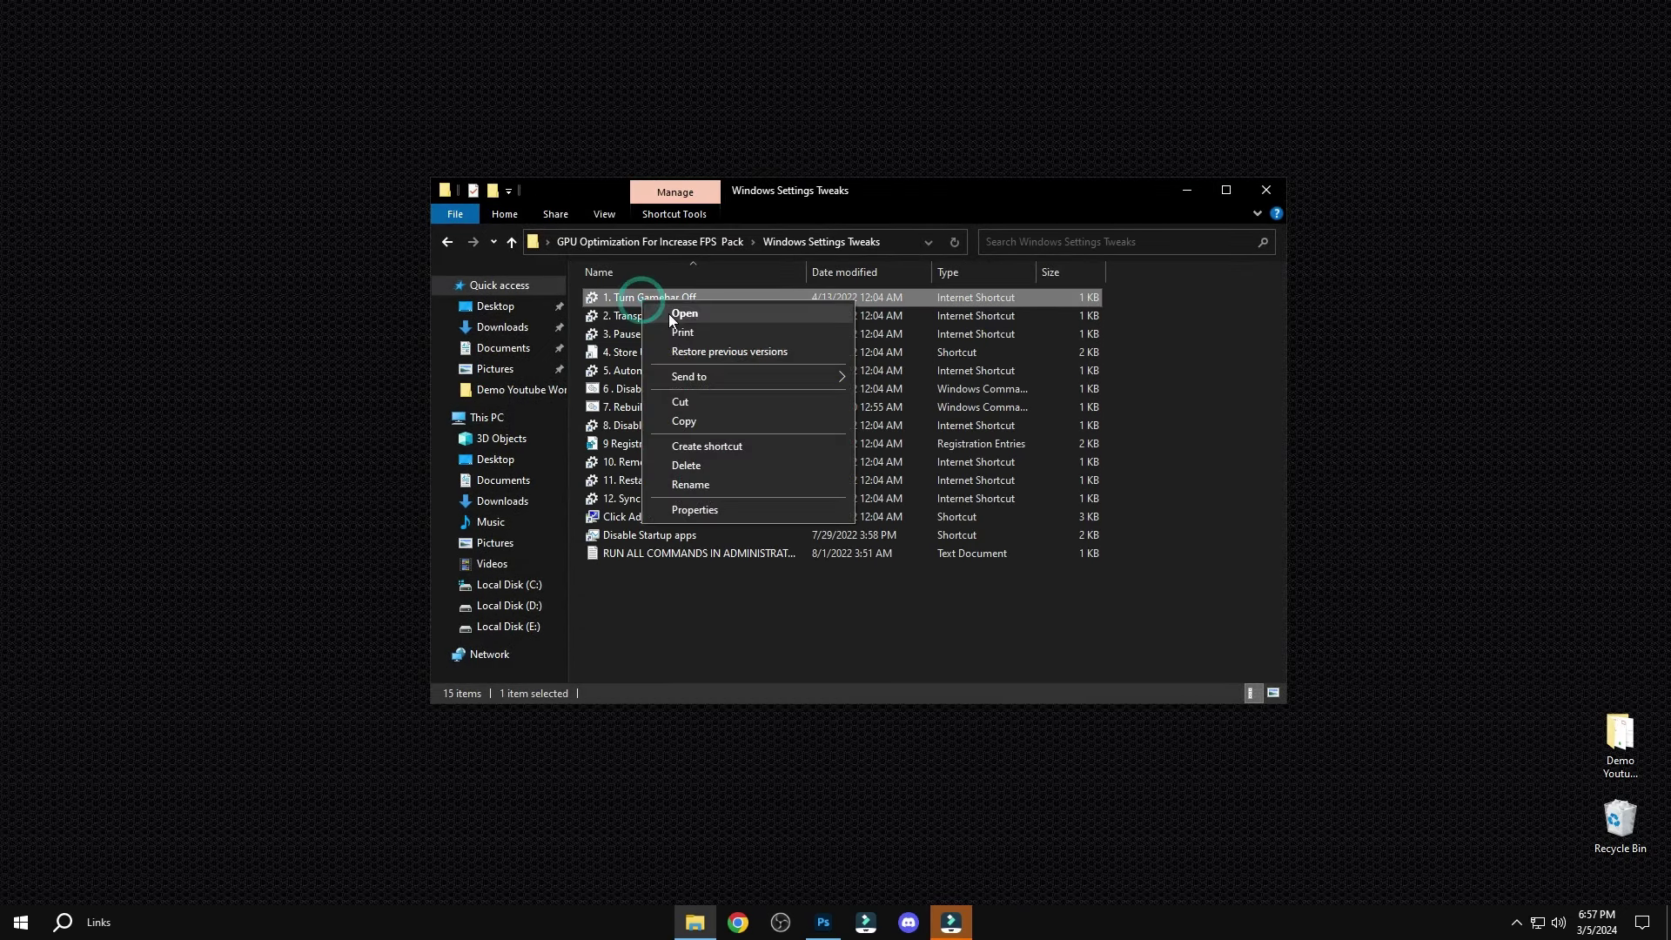
{"action": "left_click", "coordinate": [677, 314]}
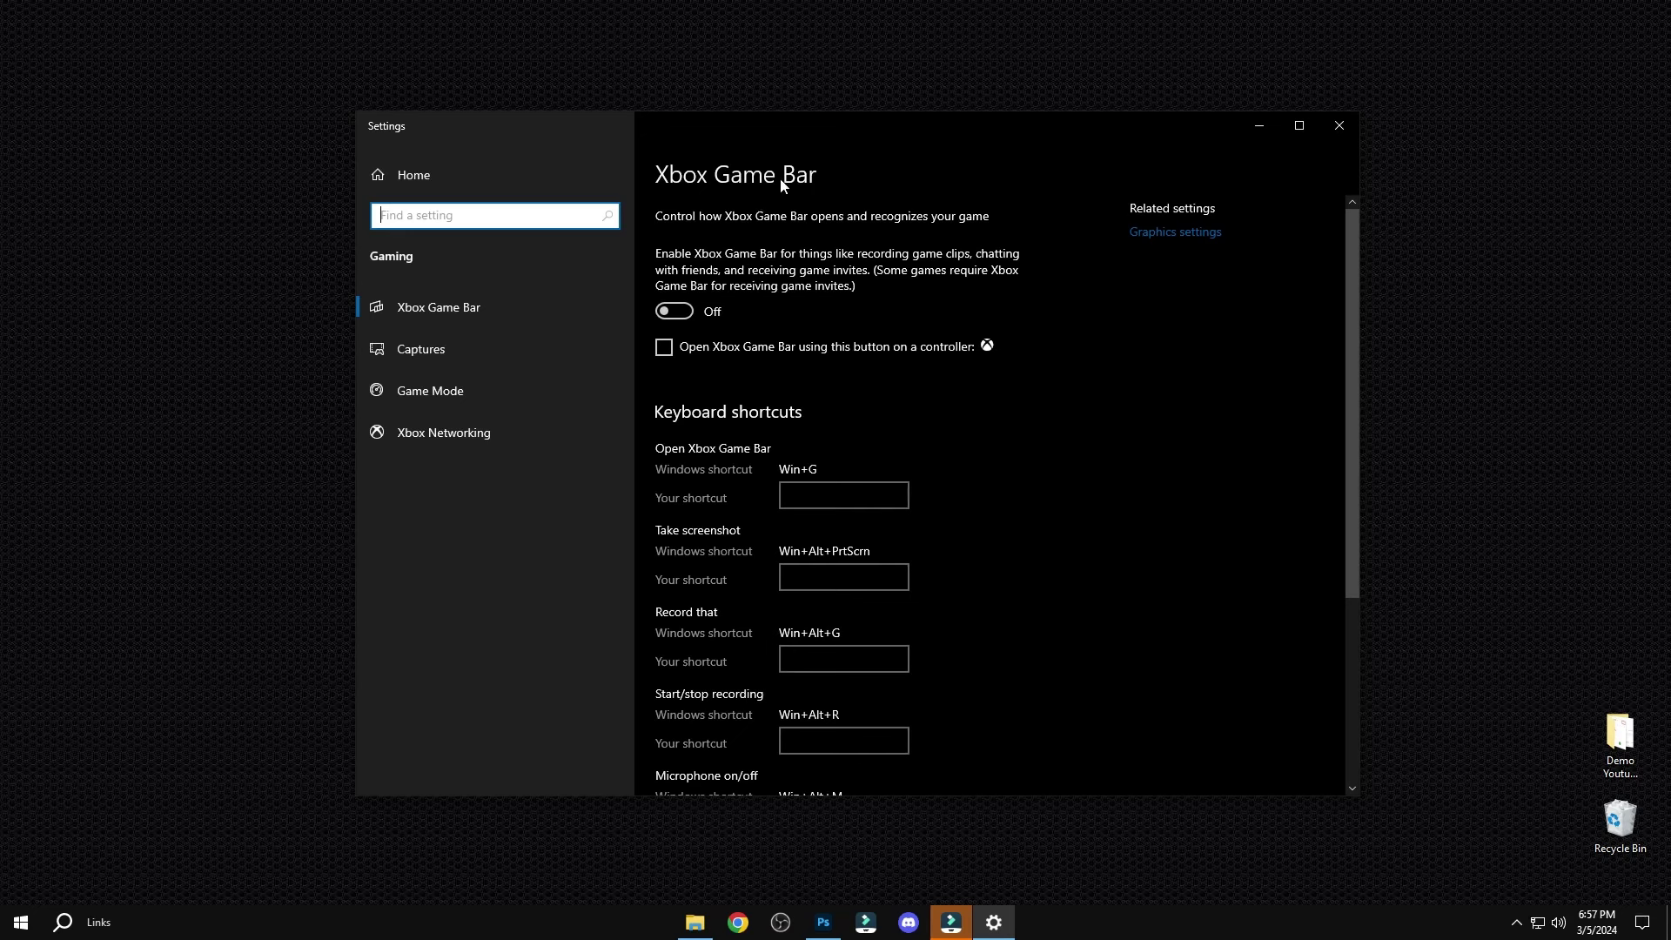
{"action": "left_click", "coordinate": [687, 317]}
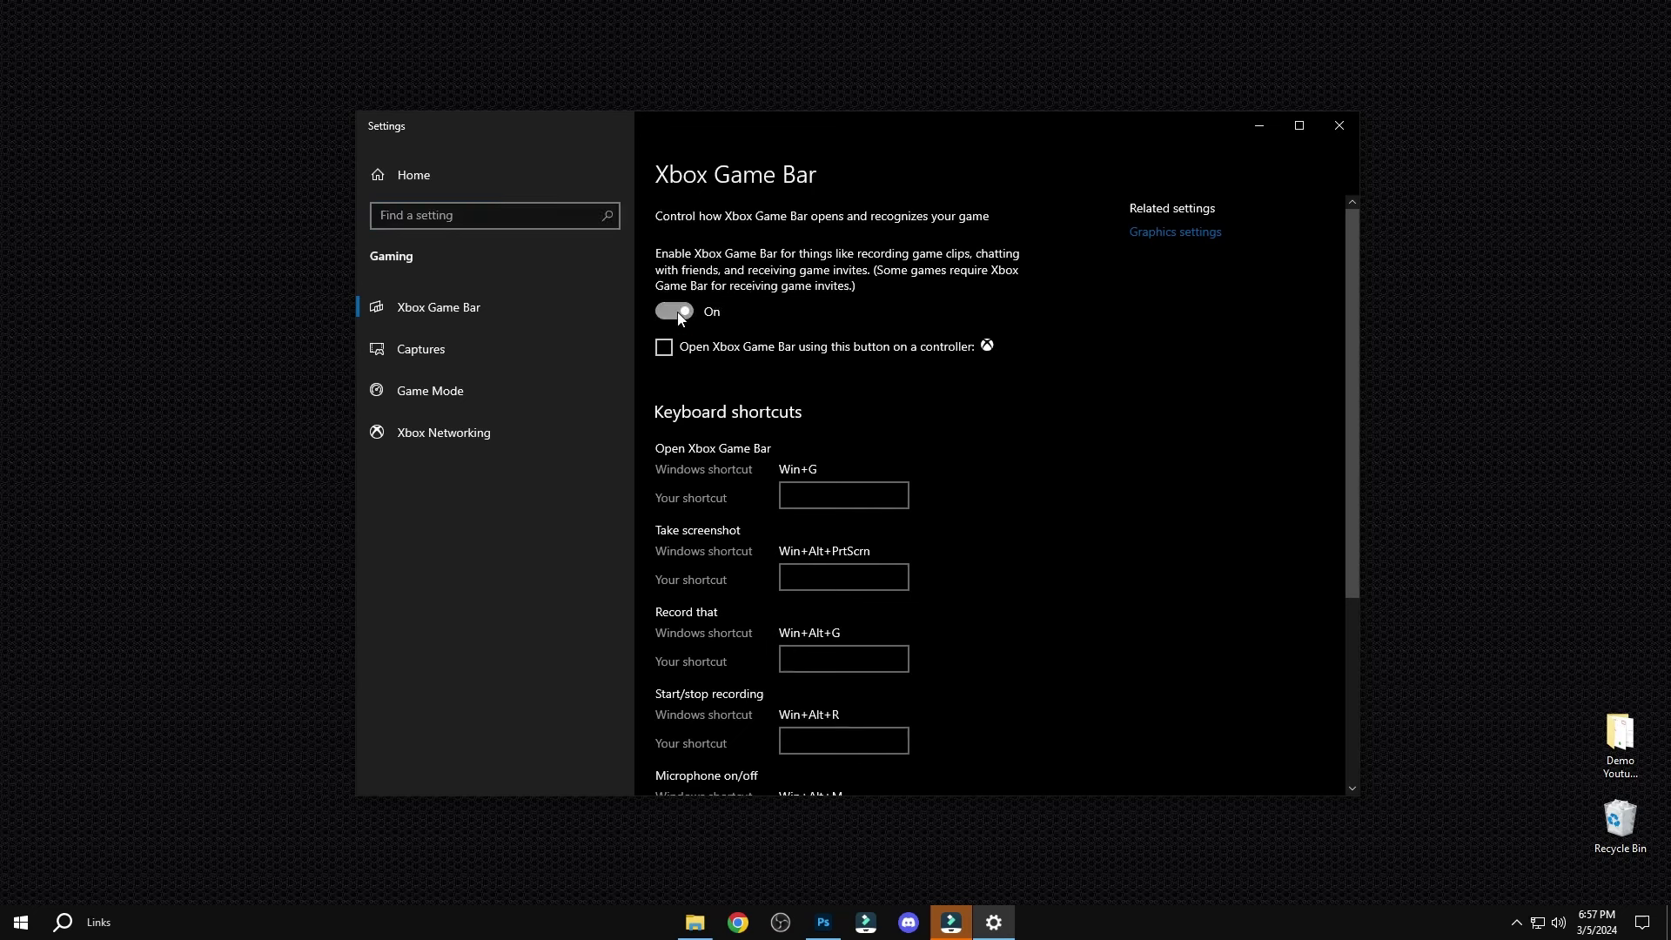
{"action": "left_click", "coordinate": [487, 393]}
{"action": "left_click", "coordinate": [677, 279]}
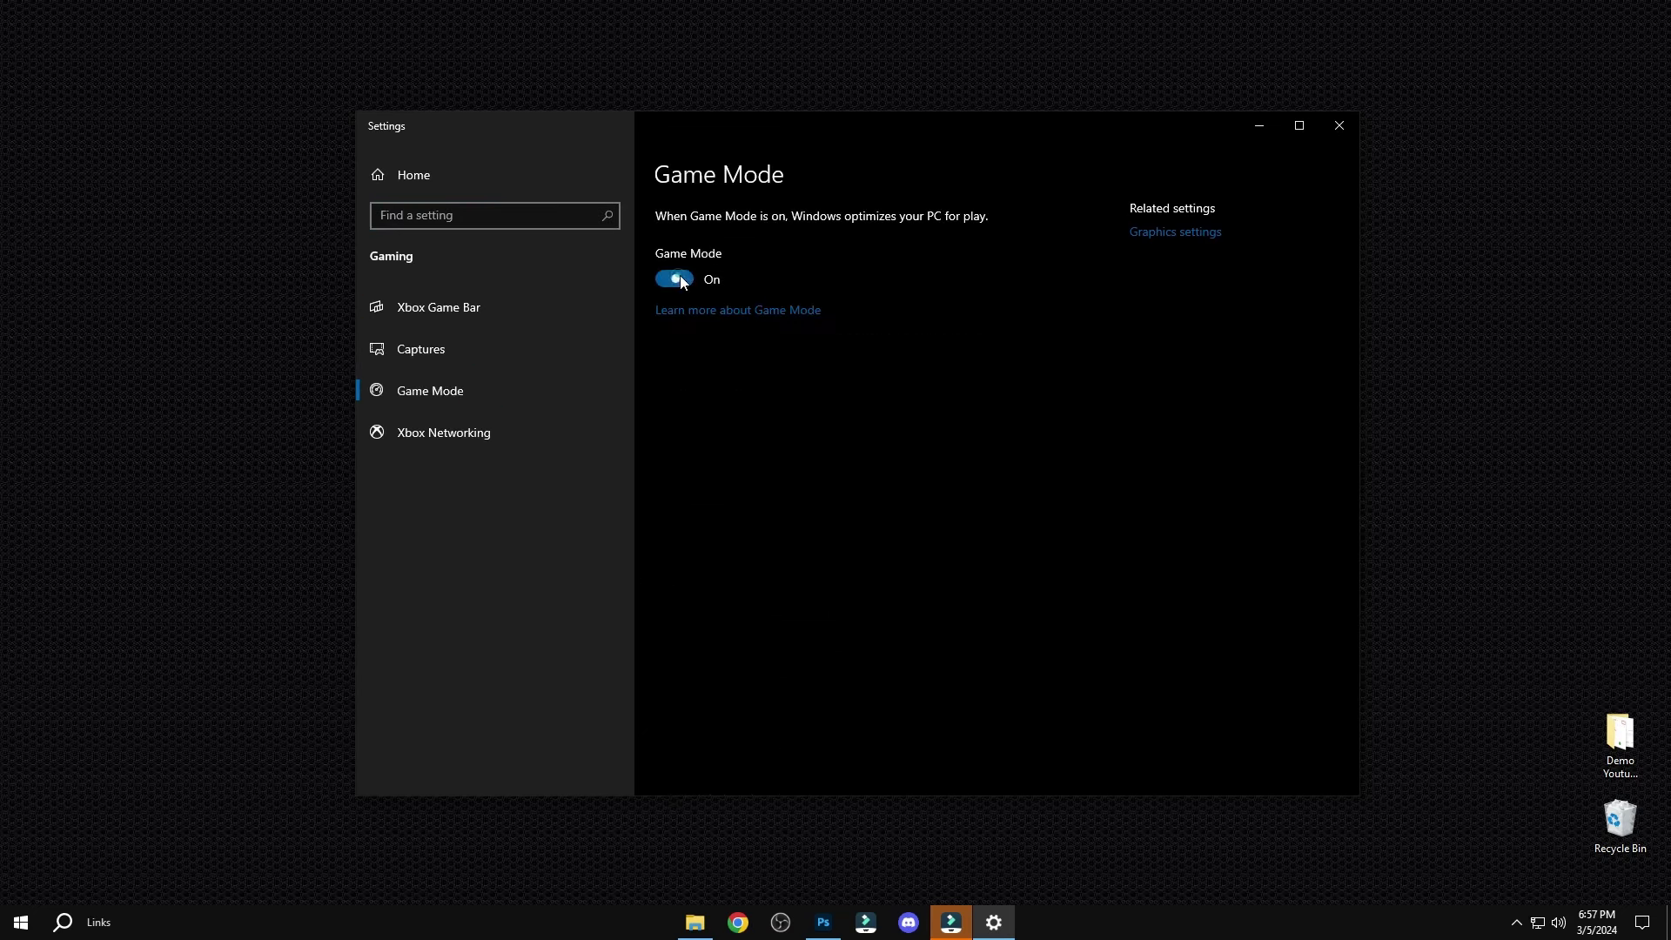
{"action": "left_click", "coordinate": [1336, 137]}
Open the Transparency Effects Off shortcut, check the Transparency effects setting under Colors and close Settings
{"action": "right_click", "coordinate": [684, 318]}
{"action": "left_click", "coordinate": [721, 332]}
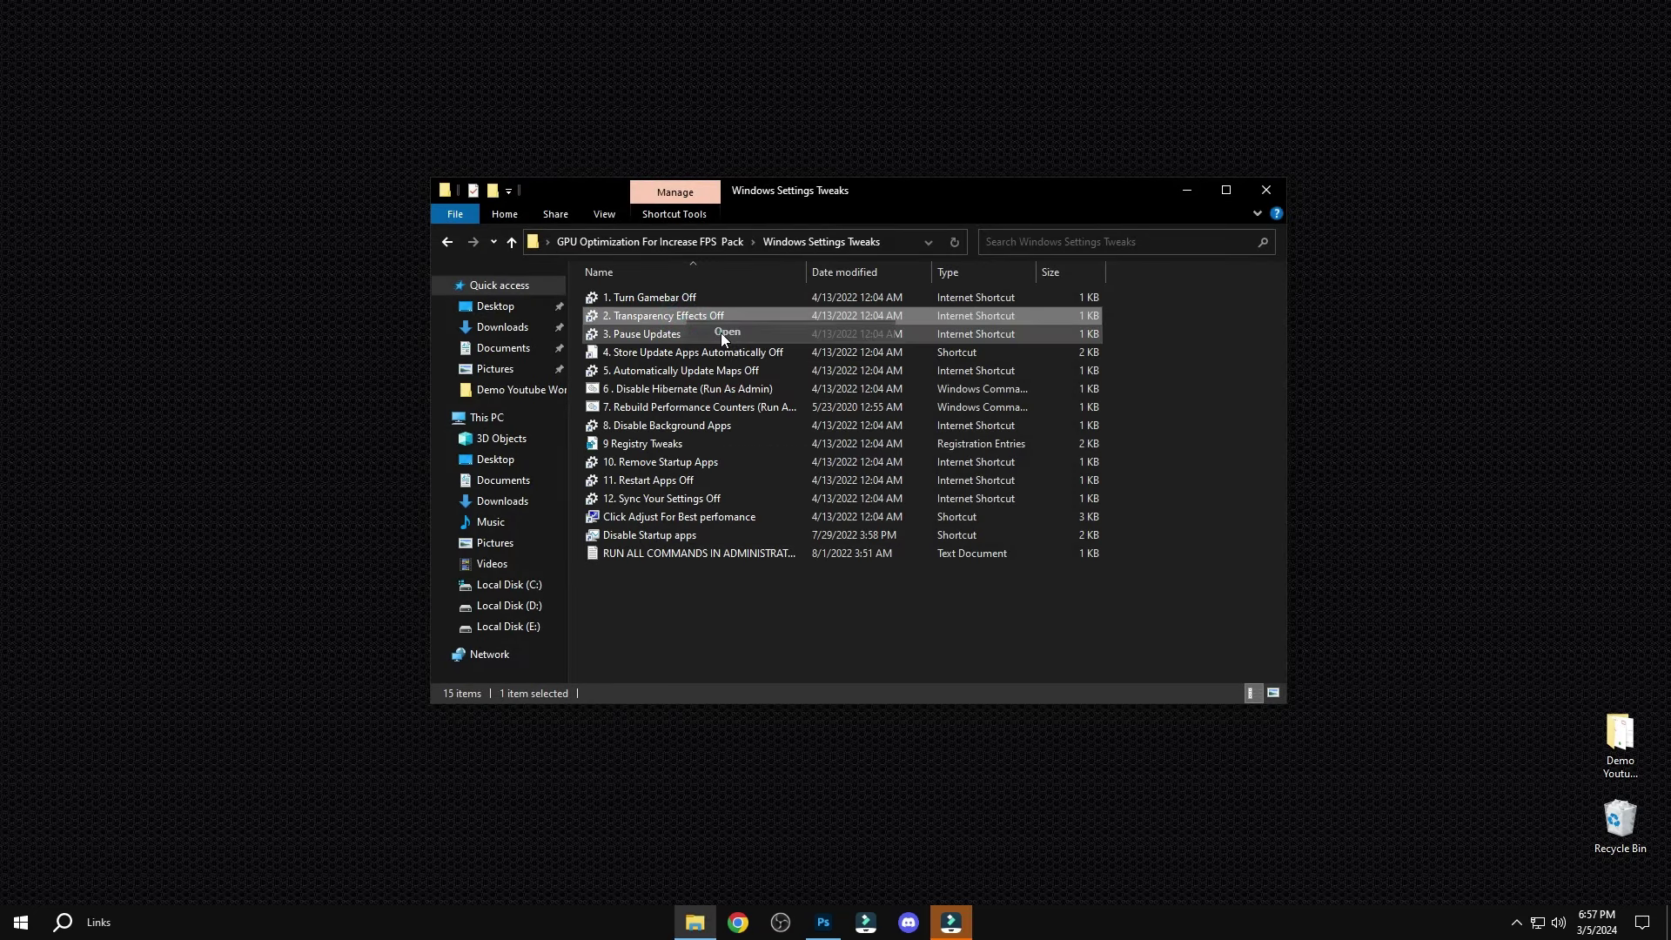
{"action": "scroll", "coordinate": [688, 438], "scroll_direction": "down", "scroll_amount": 2}
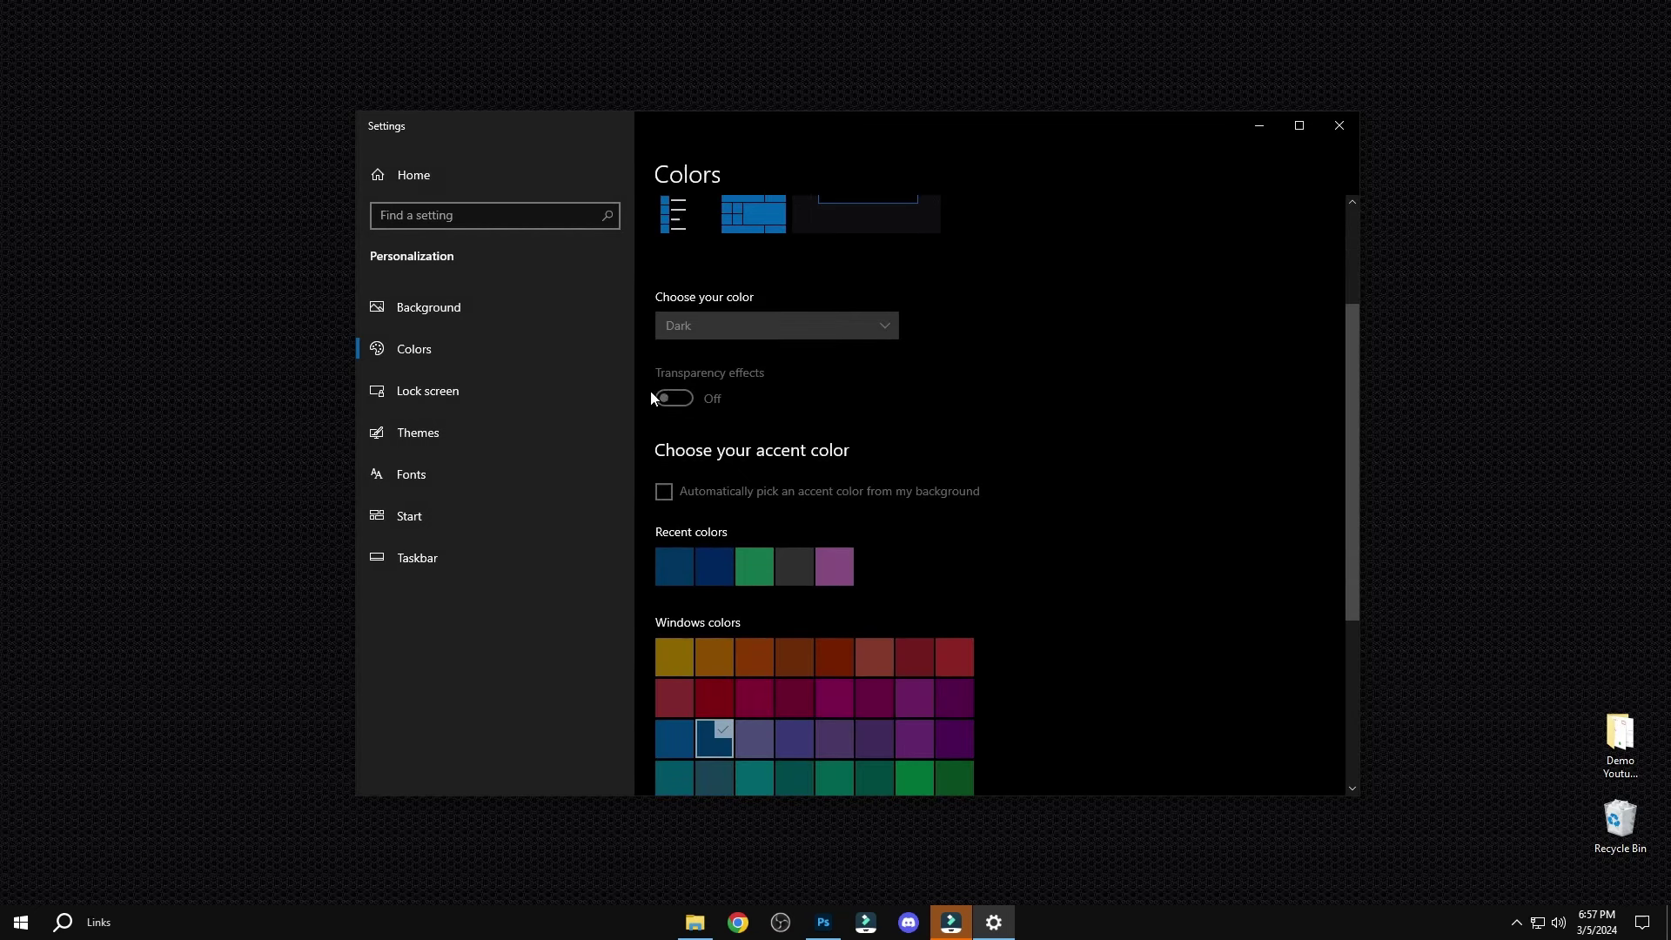
{"action": "left_click", "coordinate": [1352, 127]}
Open the Pause Updates shortcut, check the pause option in Windows Update and close Settings
{"action": "right_click", "coordinate": [627, 333]}
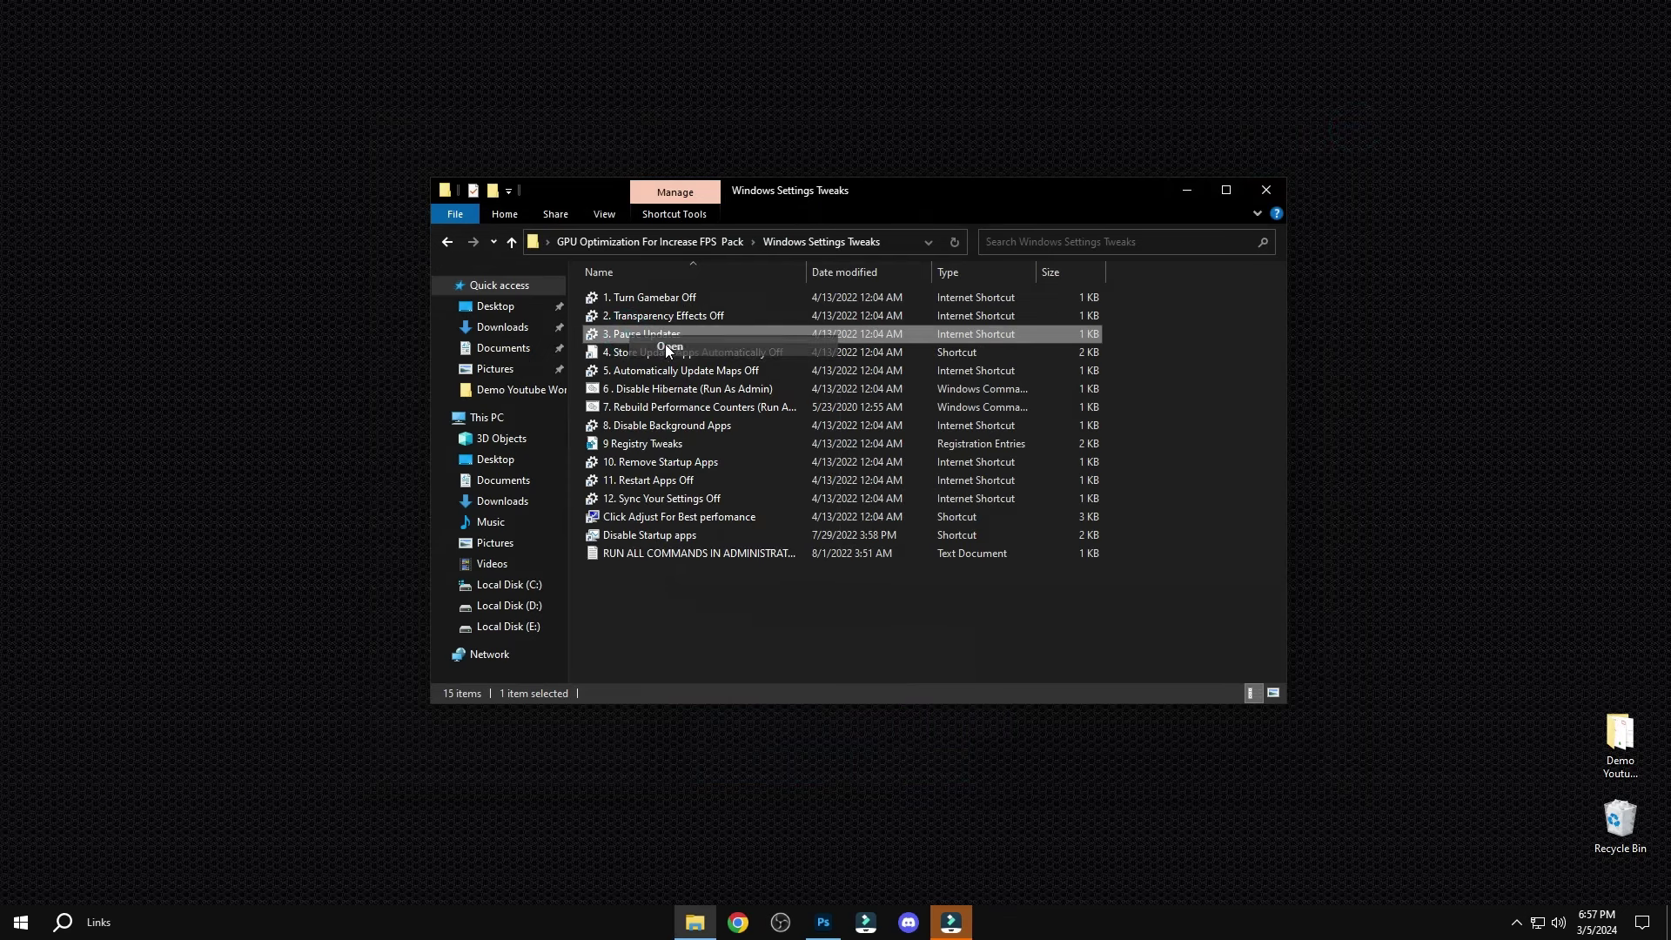
{"action": "left_click", "coordinate": [668, 348]}
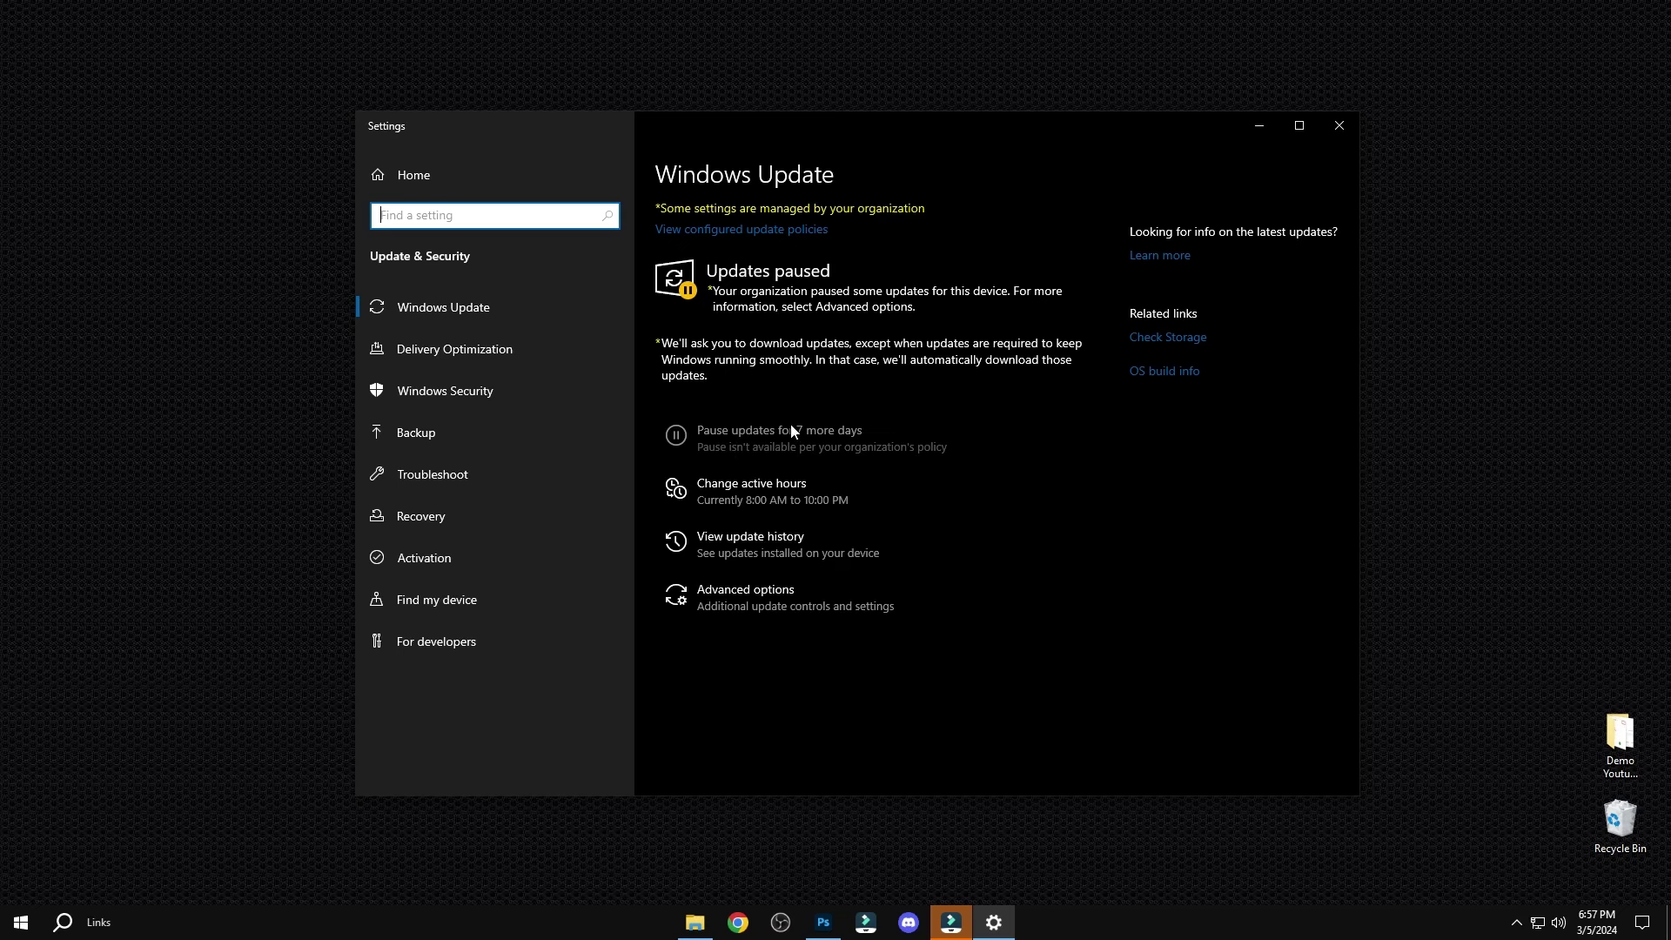
{"action": "left_click", "coordinate": [1339, 126]}
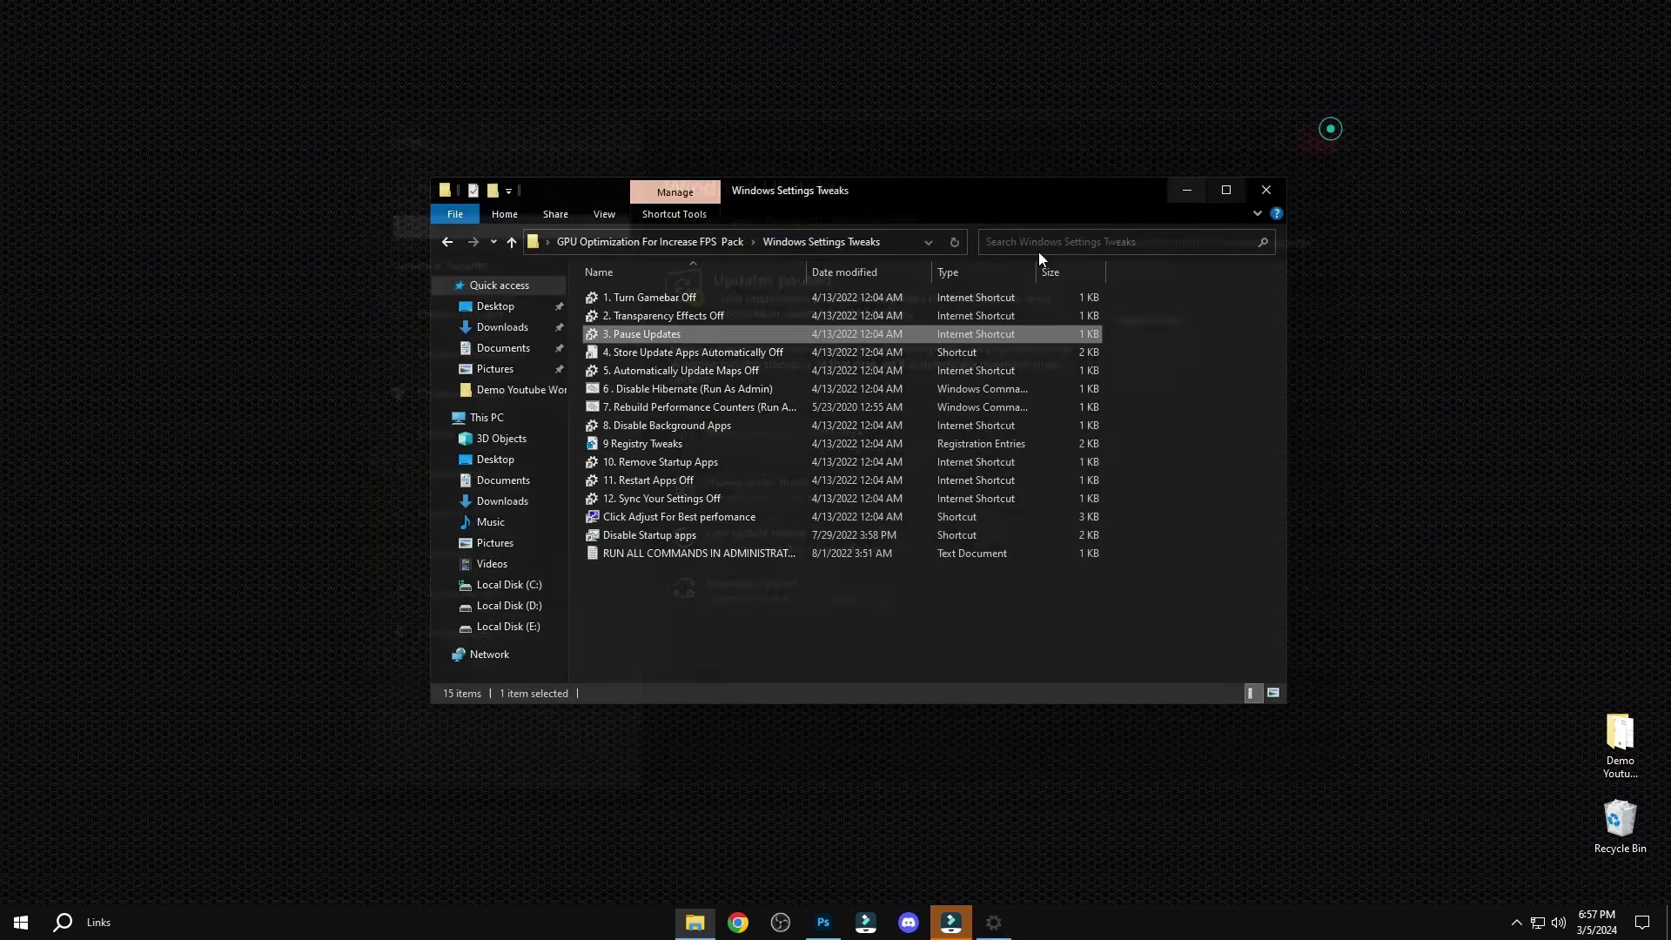
Open the Automatically Update Maps Off shortcut, check the Offline maps settings and close Settings
{"action": "left_click", "coordinate": [630, 370]}
{"action": "right_click", "coordinate": [634, 370]}
{"action": "left_click", "coordinate": [668, 383]}
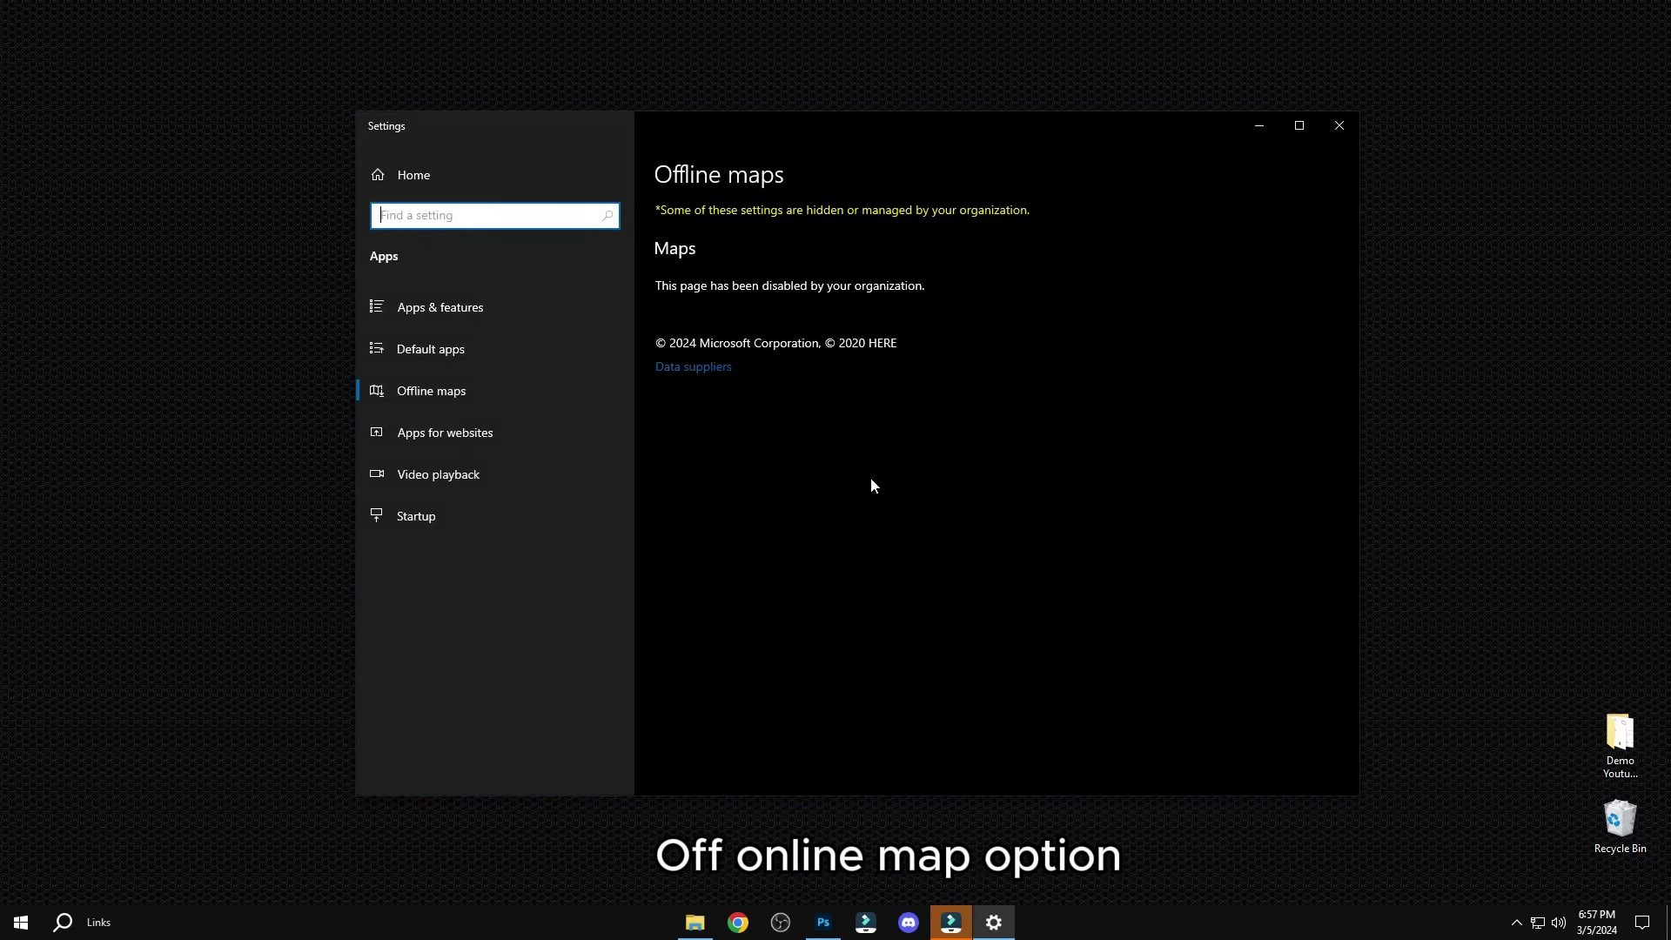
{"action": "left_click", "coordinate": [1338, 127]}
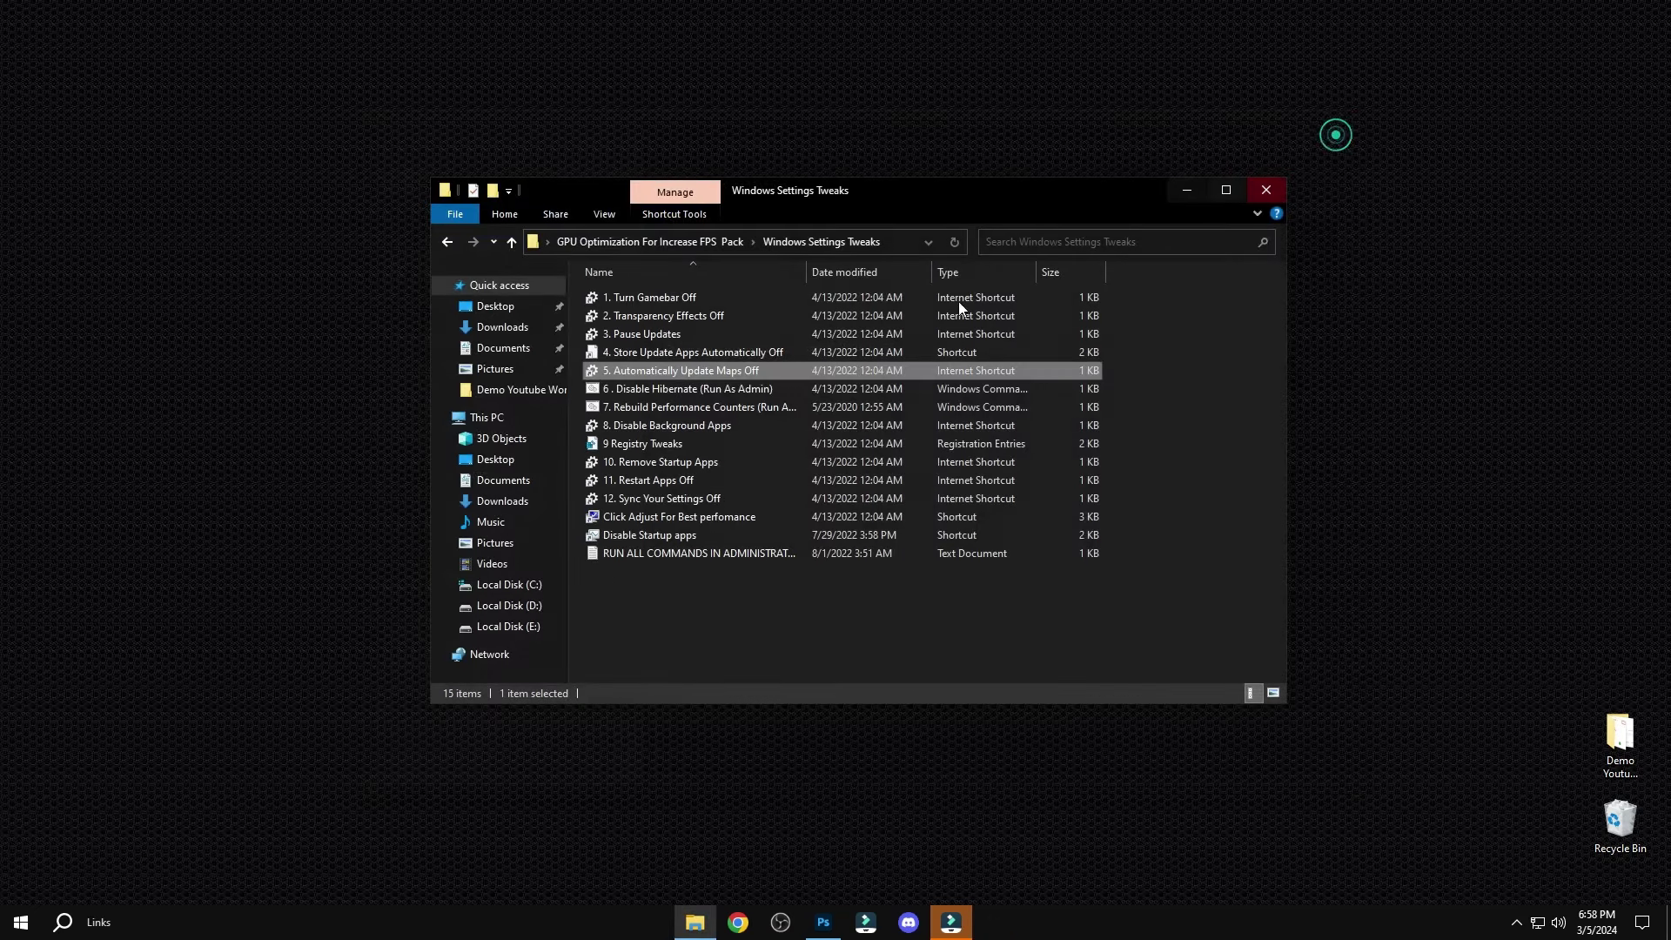
Run the Disable Hibernate command script as administrator and dismiss its console window
{"action": "left_click", "coordinate": [633, 389]}
{"action": "right_click", "coordinate": [633, 389]}
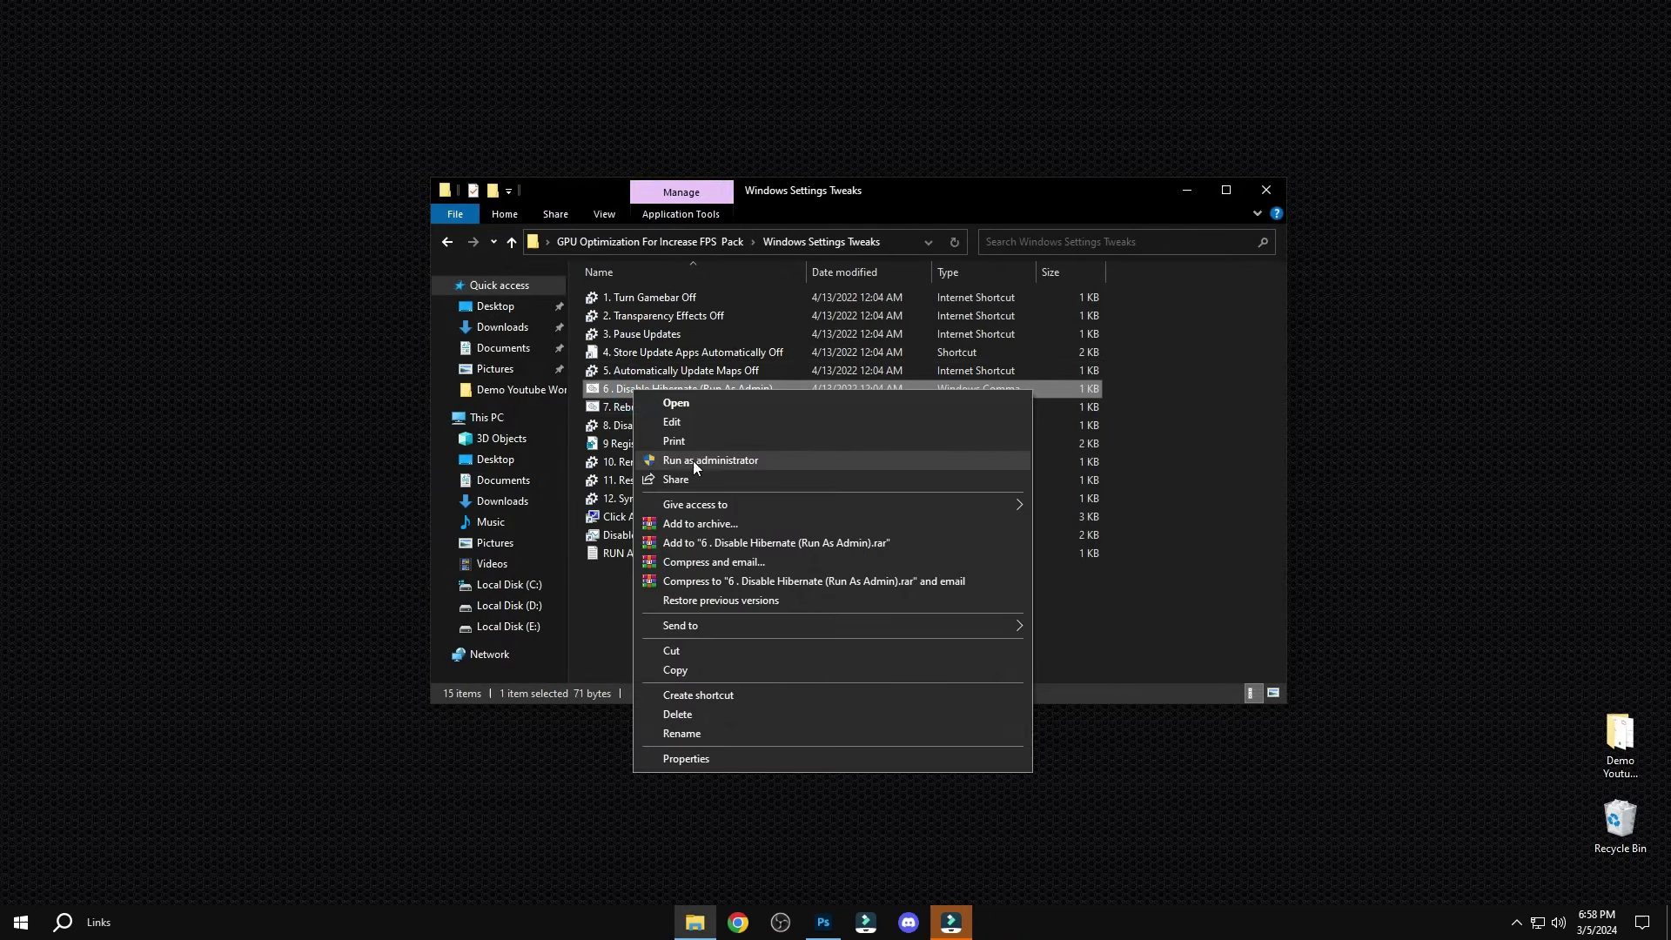
{"action": "left_click", "coordinate": [693, 460]}
{"action": "key", "text": "Return"}
Run the Rebuild Performance Counters script as administrator and dismiss its console window
{"action": "left_click", "coordinate": [675, 406]}
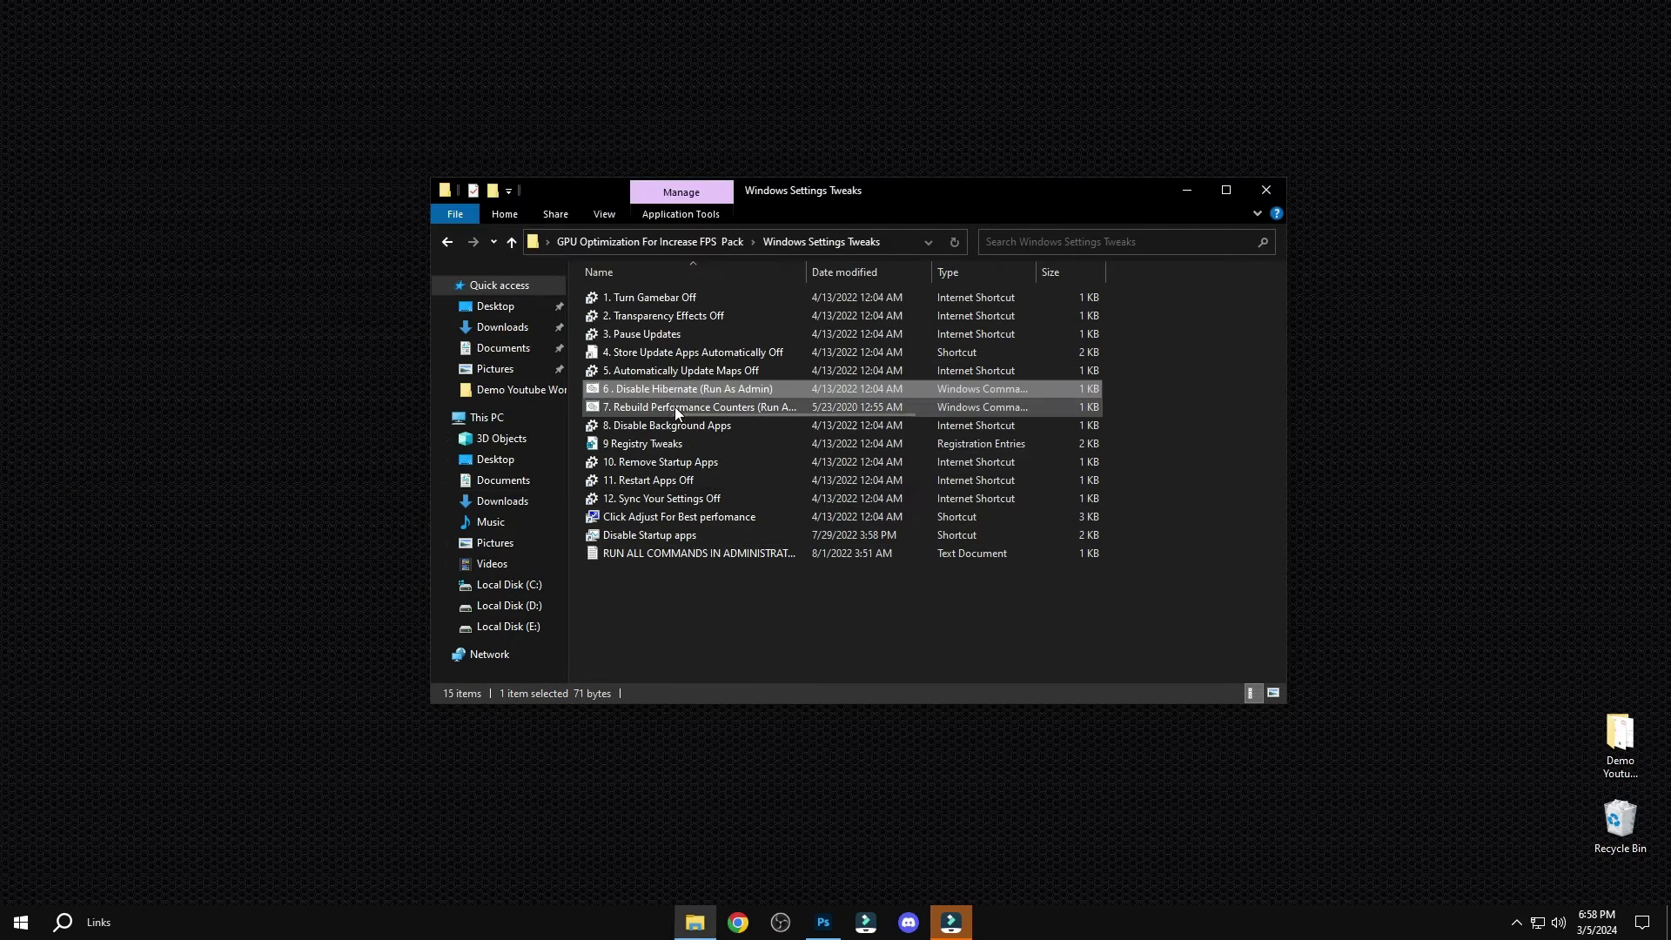
{"action": "right_click", "coordinate": [676, 407]}
{"action": "left_click", "coordinate": [719, 478]}
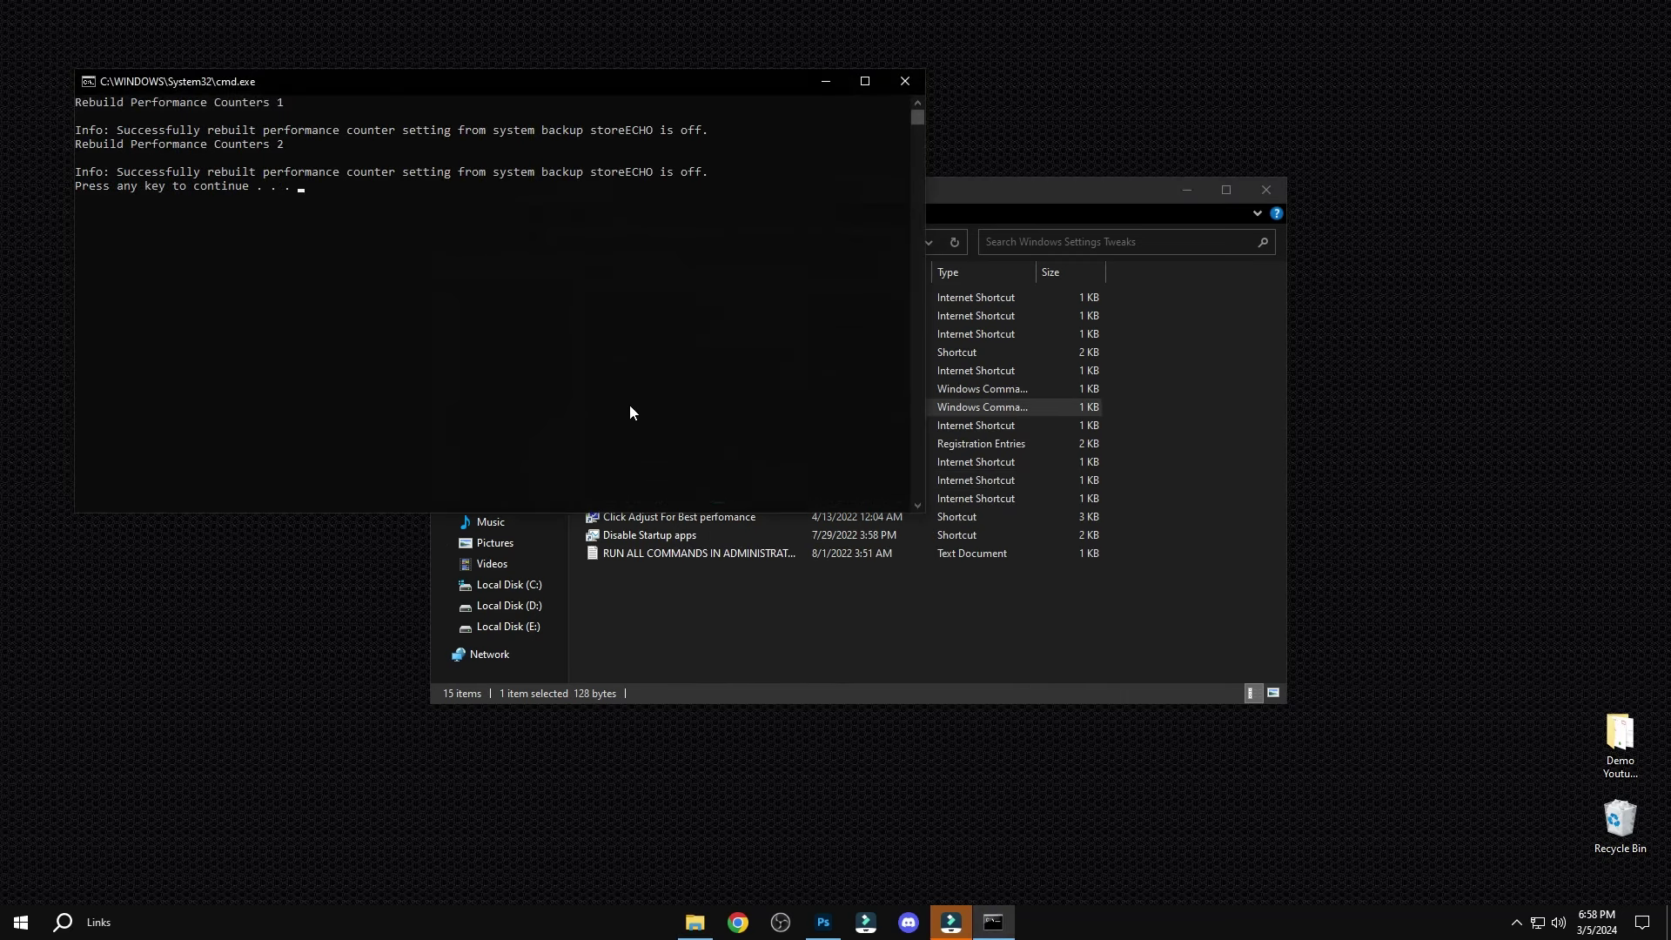
{"action": "key", "text": "Return"}
Open the Disable Background Apps shortcut, set Let apps run in the background to Off and close Settings
{"action": "left_click", "coordinate": [646, 432]}
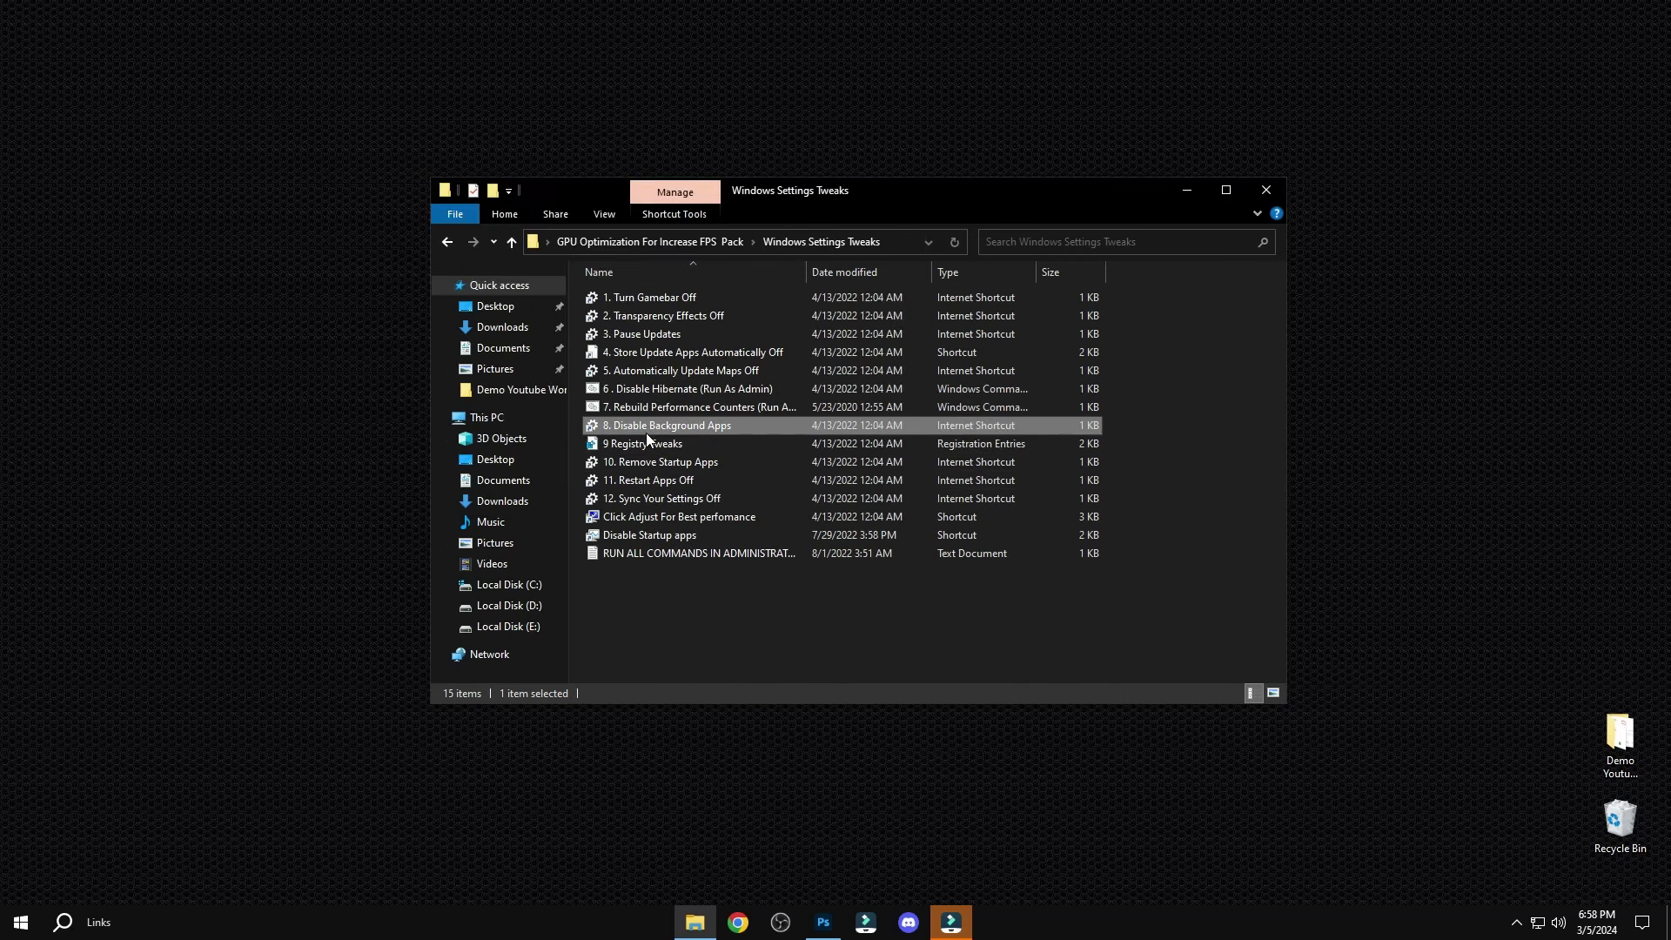
{"action": "right_click", "coordinate": [645, 432]}
{"action": "left_click", "coordinate": [692, 447]}
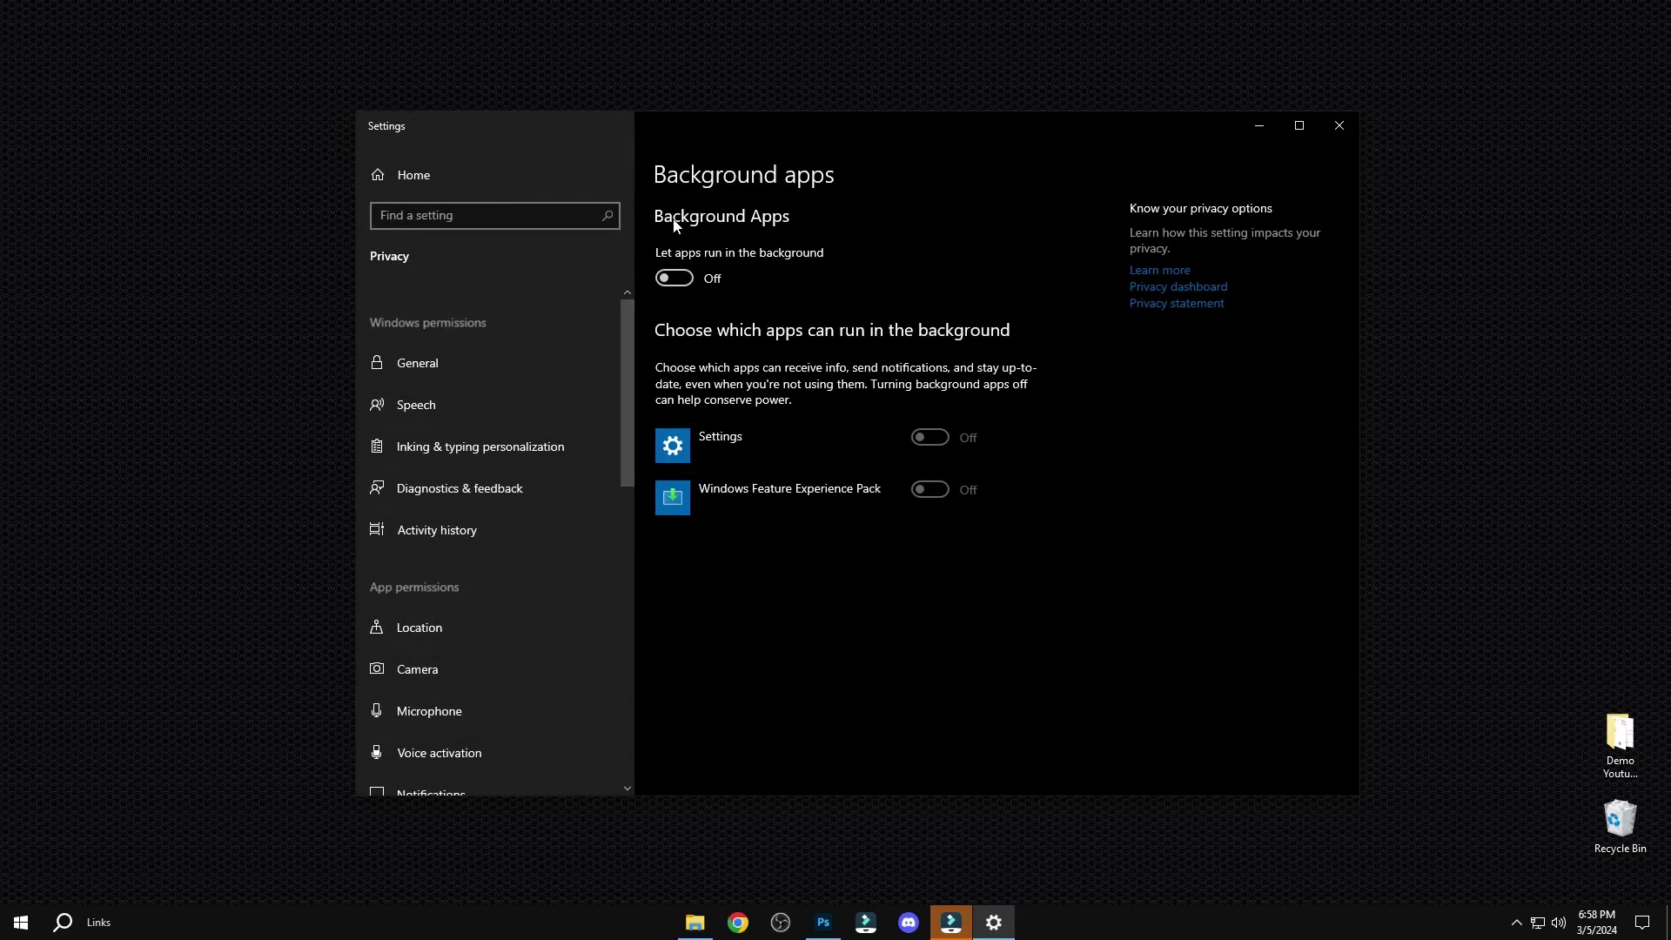
{"action": "left_click", "coordinate": [674, 279]}
{"action": "left_click", "coordinate": [1337, 127]}
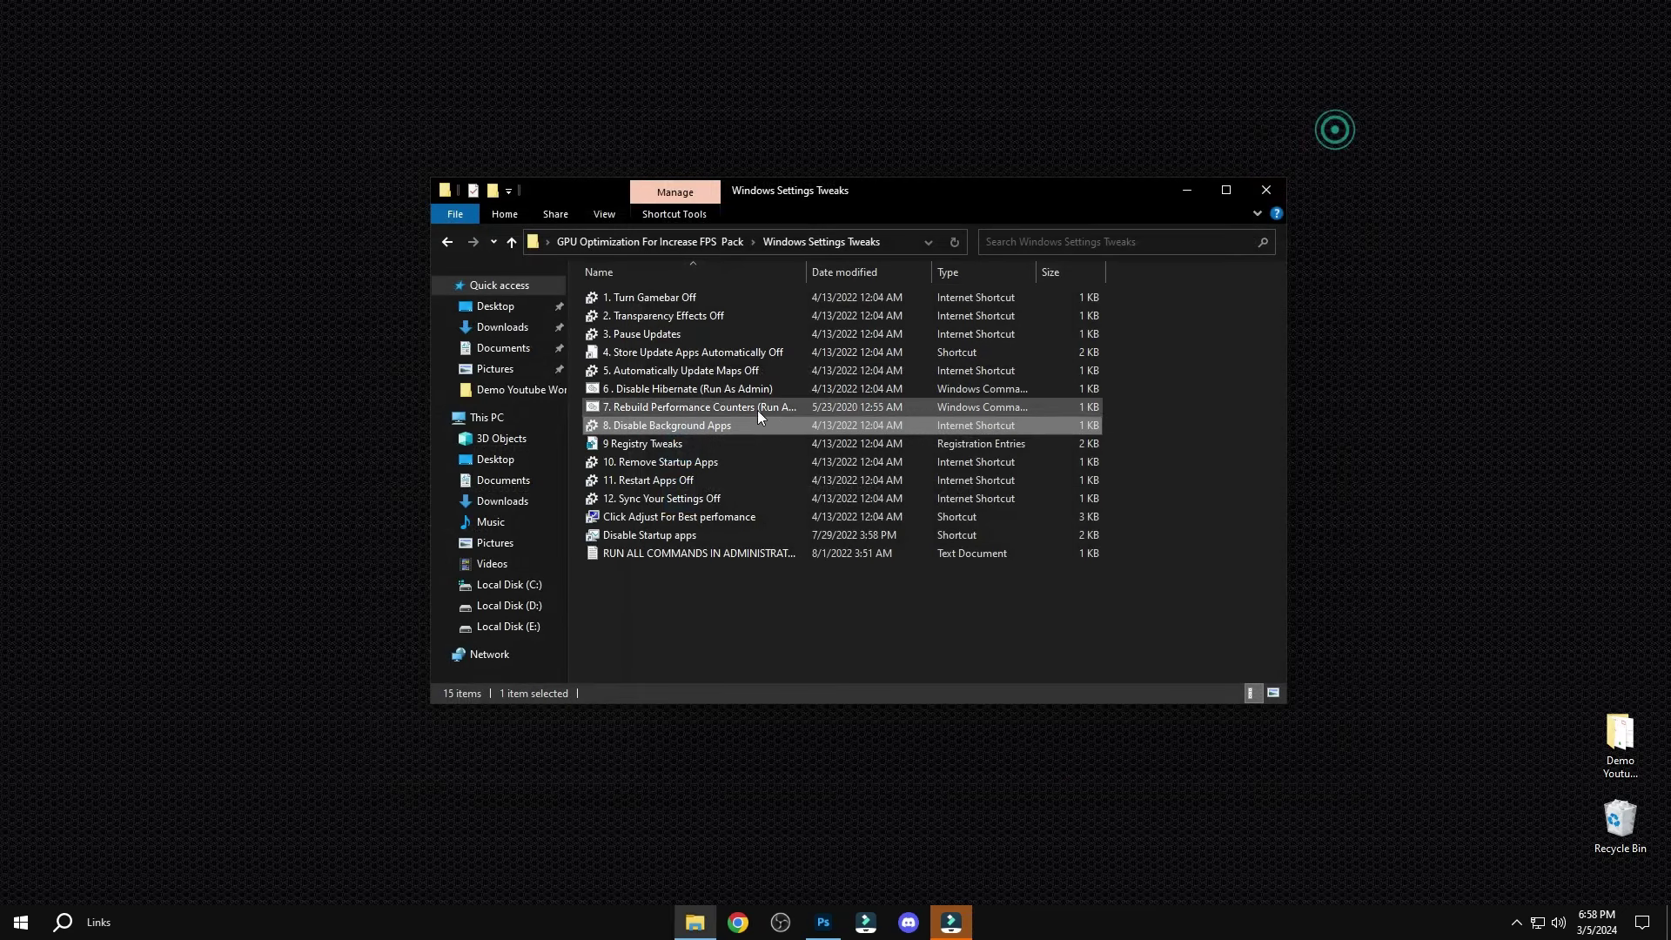
Merge the 9 Registry Tweaks file into the registry and accept the confirmation dialogs
{"action": "right_click", "coordinate": [687, 442]}
{"action": "left_click", "coordinate": [731, 458]}
{"action": "left_click", "coordinate": [967, 488]}
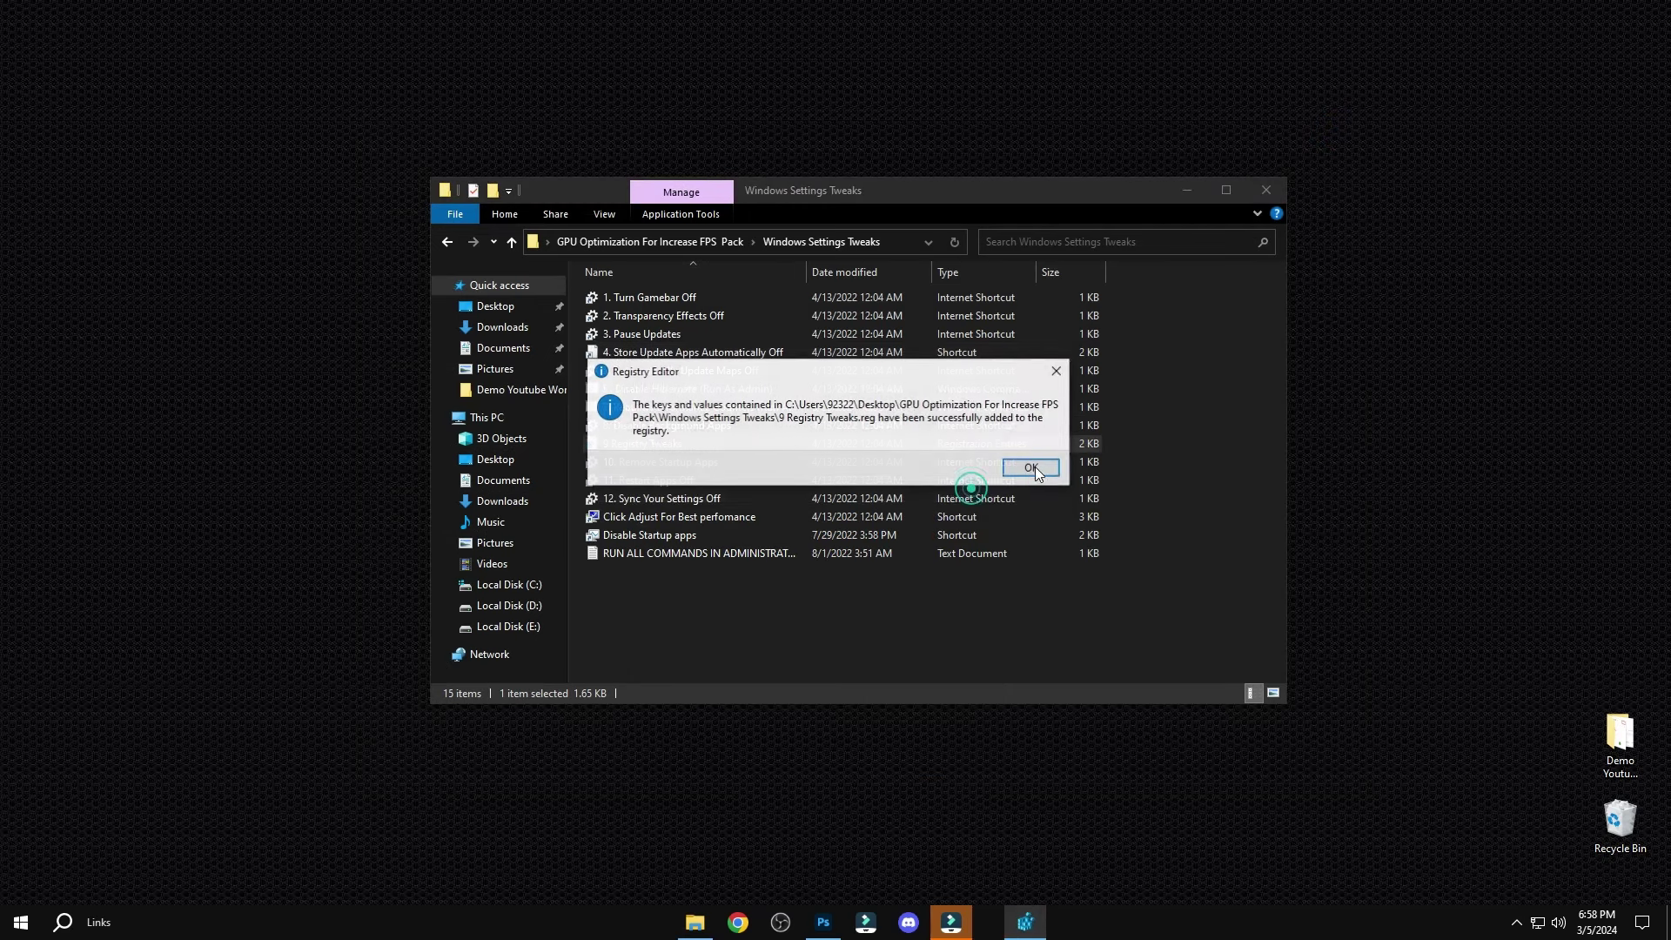
{"action": "left_click", "coordinate": [1034, 467]}
Open the Remove Startup Apps shortcut, turn off all startup apps, including Google Chrome, EpicGamesLauncher and Catalyst Control Center Launcher, and close Settings
{"action": "left_click", "coordinate": [640, 465]}
{"action": "right_click", "coordinate": [640, 468]}
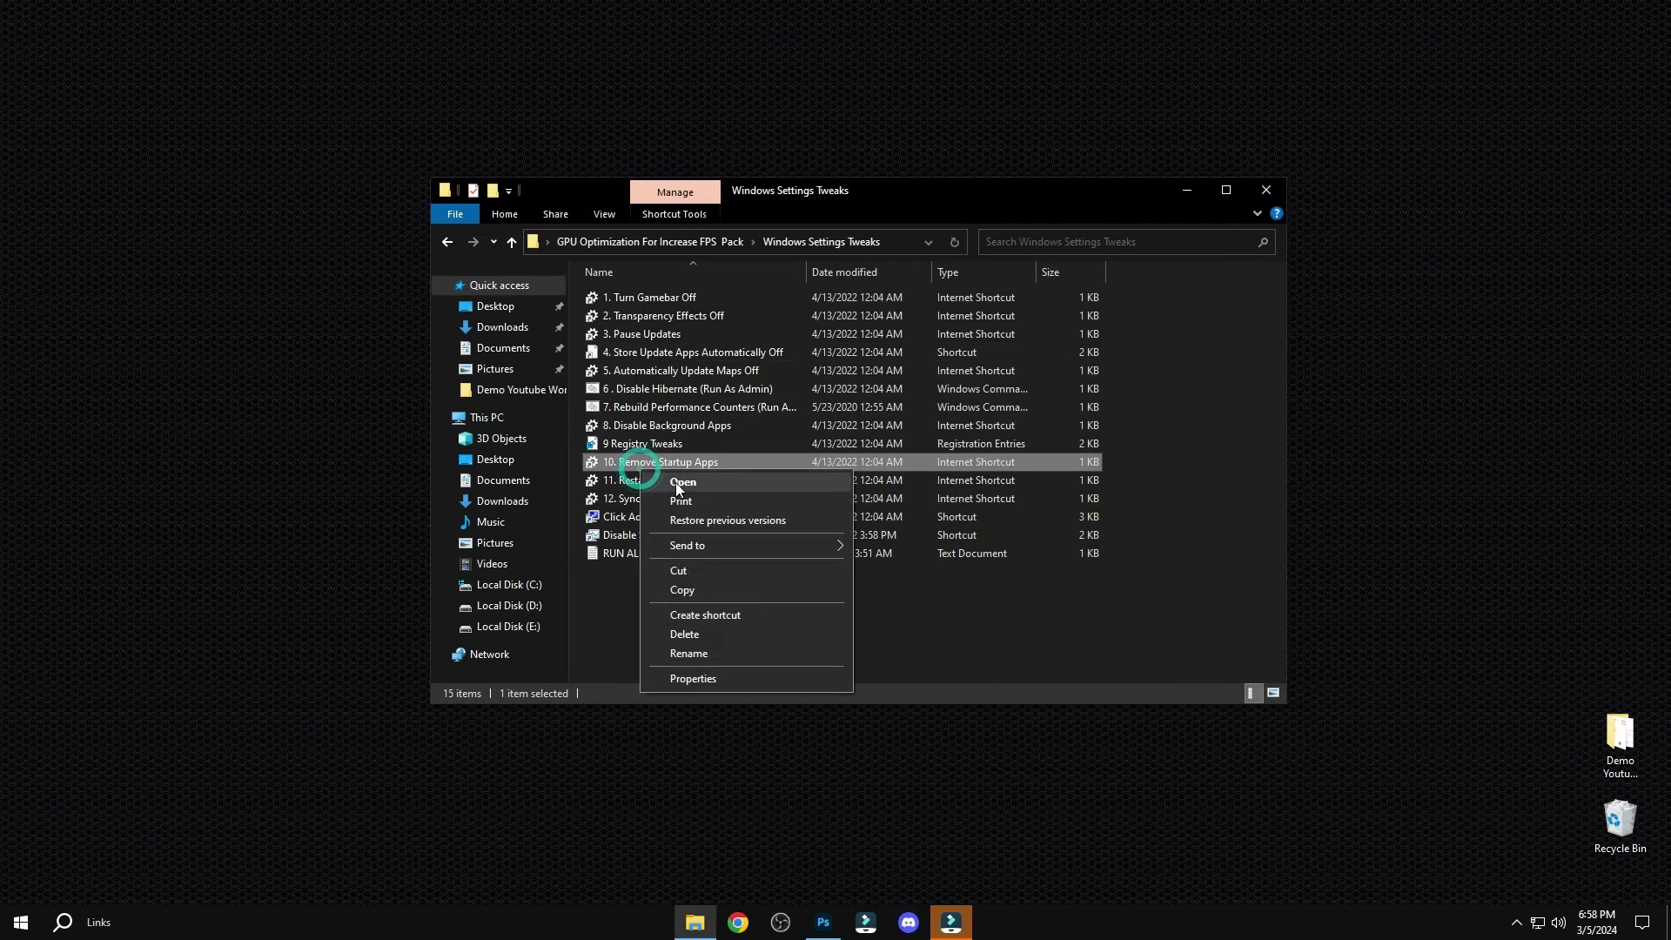
{"action": "left_click", "coordinate": [679, 487]}
{"action": "left_click", "coordinate": [934, 494]}
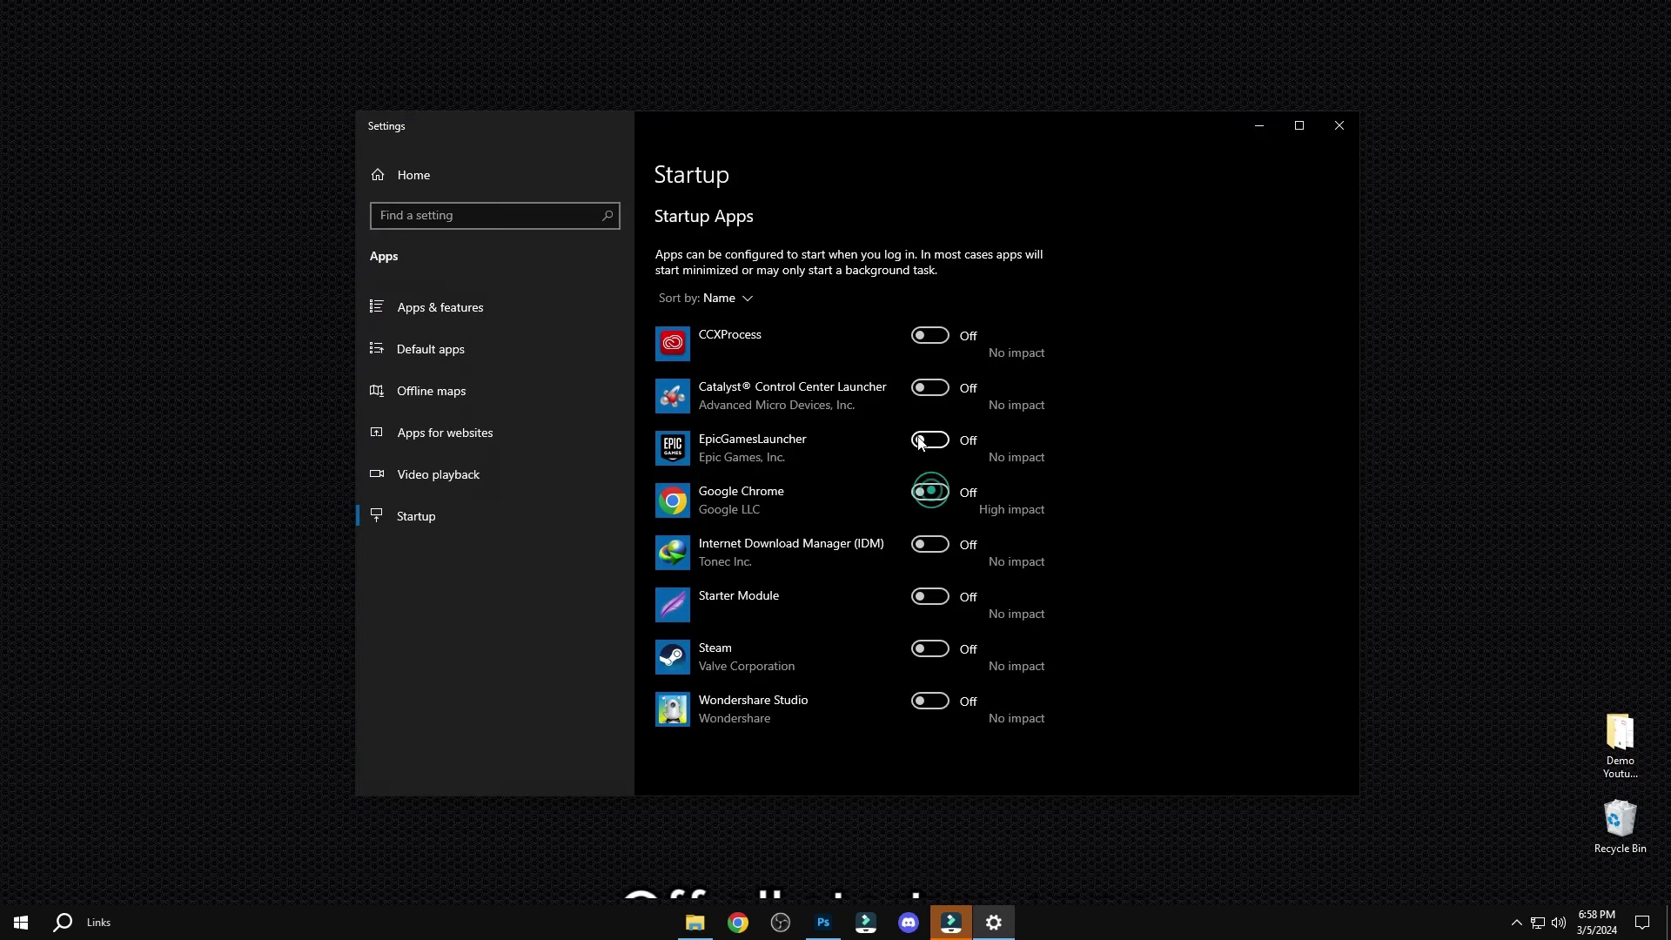
{"action": "left_click", "coordinate": [921, 437]}
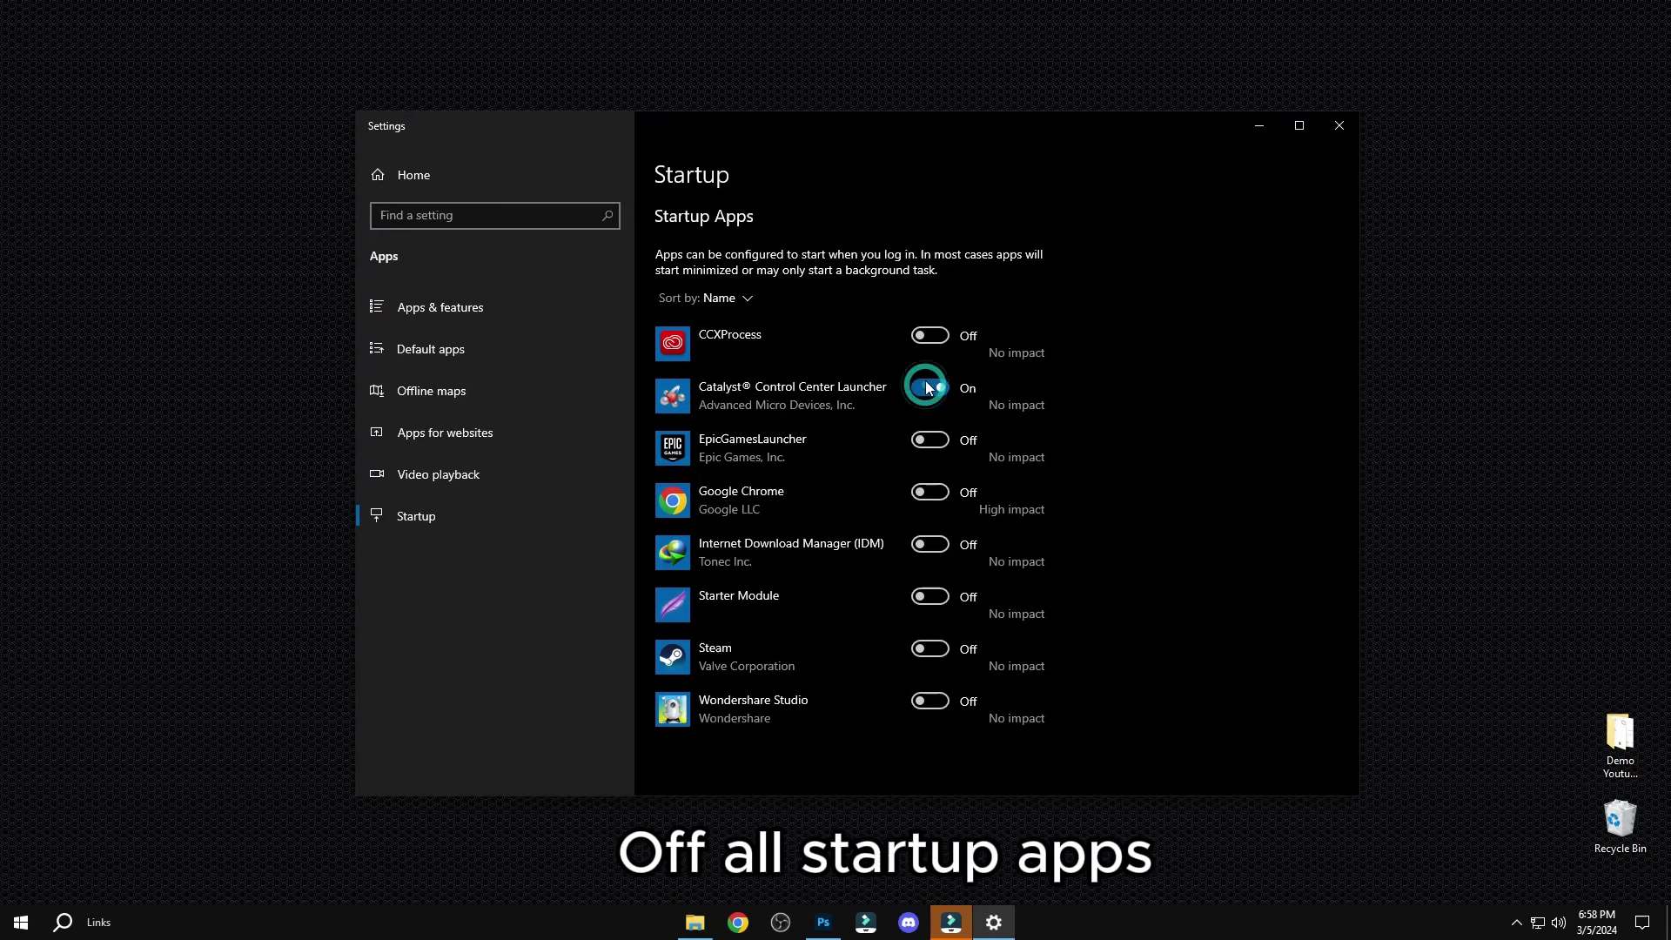
{"action": "left_click", "coordinate": [928, 388]}
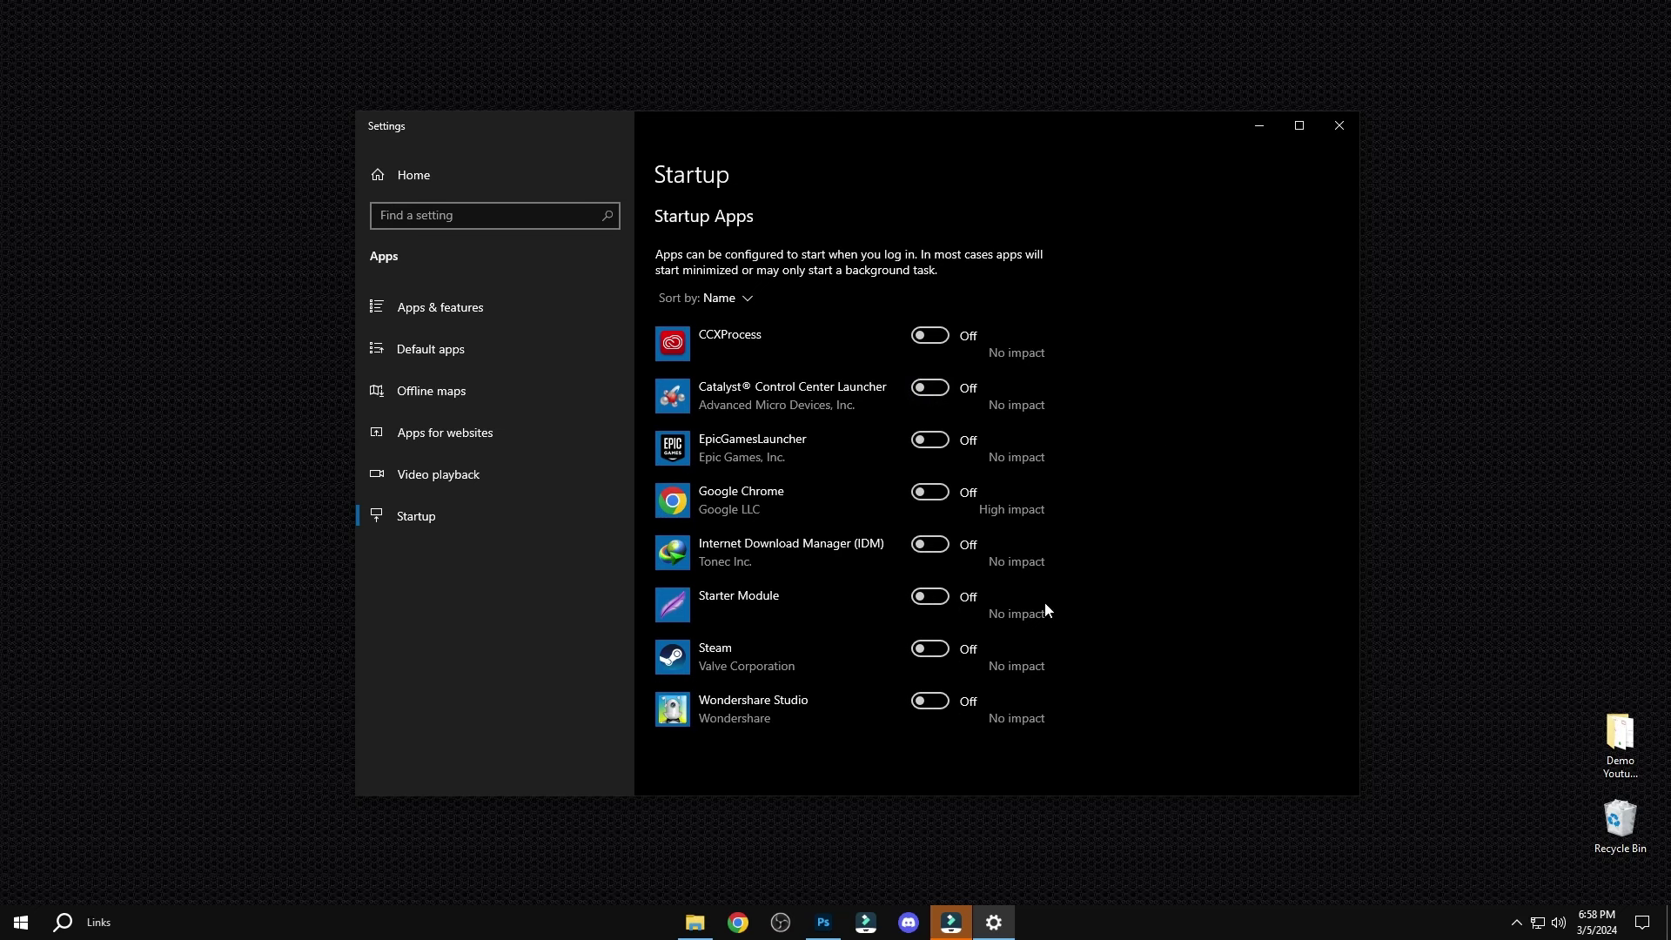
{"action": "left_click", "coordinate": [1337, 132]}
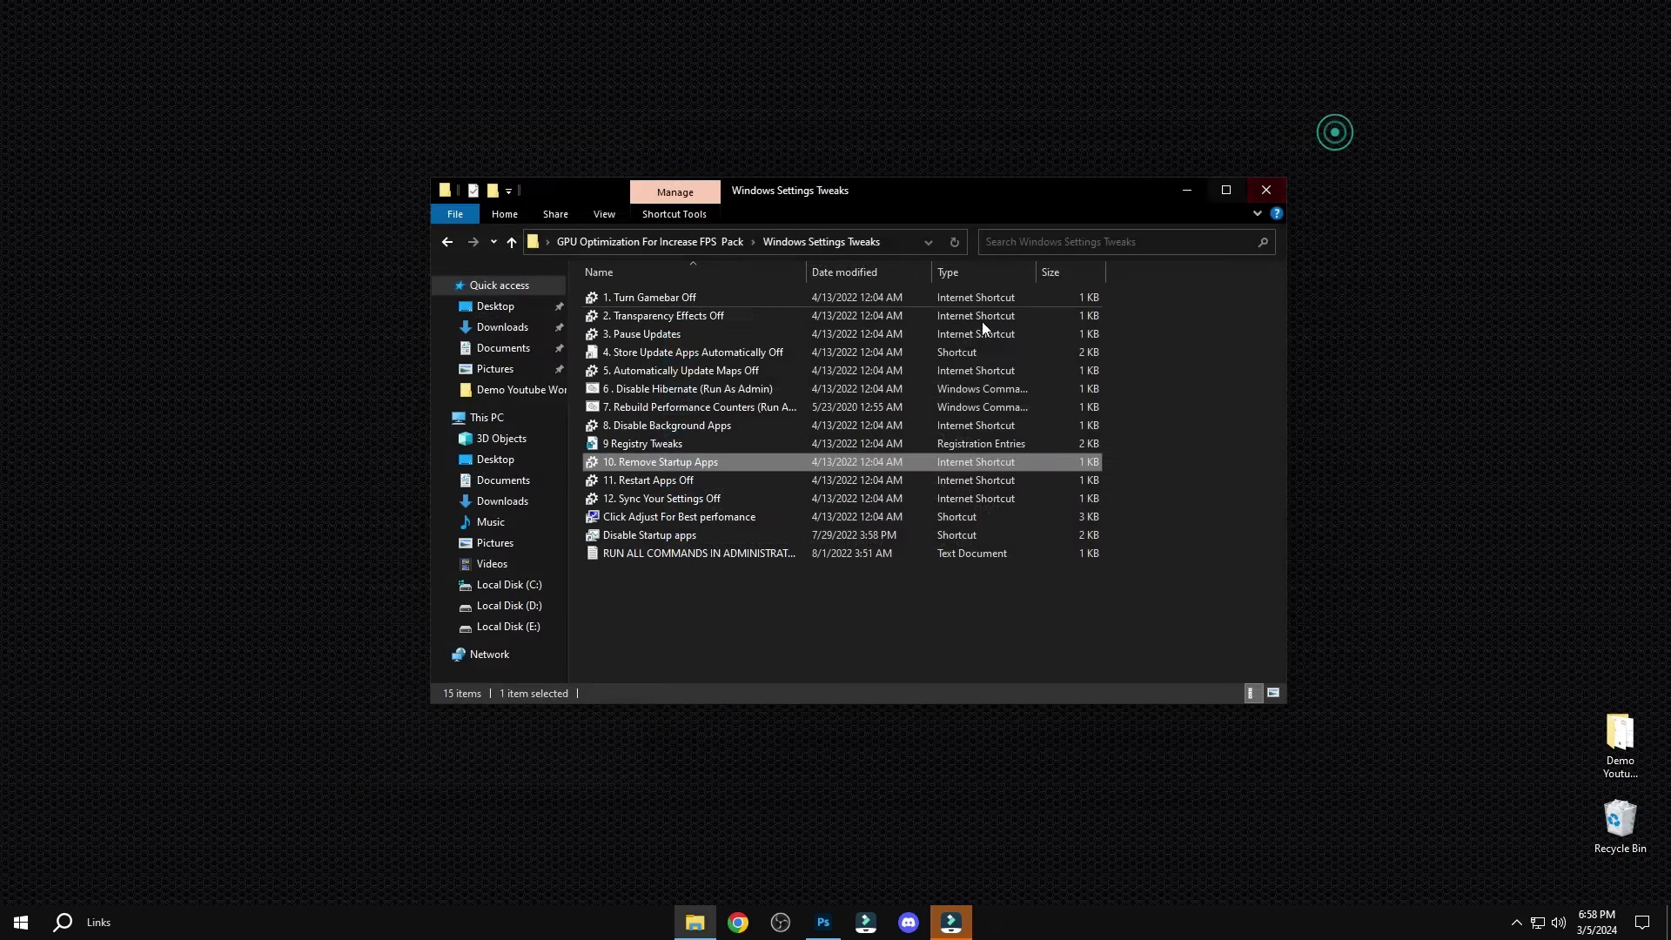
Open the Sync Your Settings Off shortcut, check the main and individual sync settings and close Settings
{"action": "left_click", "coordinate": [645, 466]}
{"action": "right_click", "coordinate": [629, 499]}
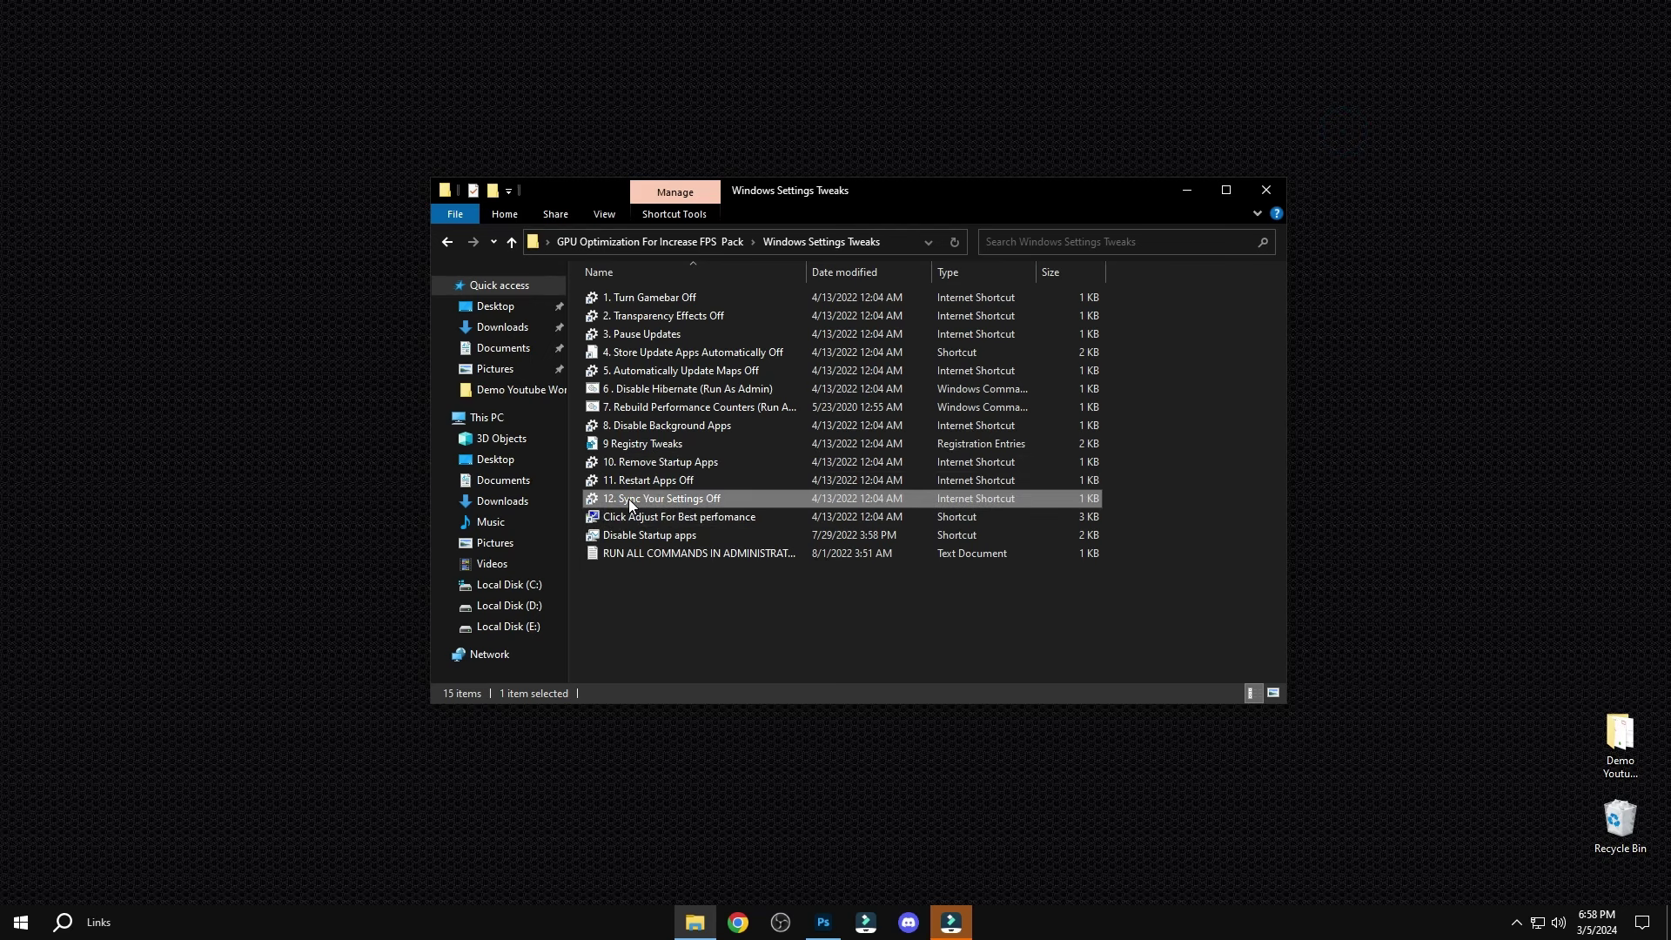
{"action": "left_click", "coordinate": [671, 519]}
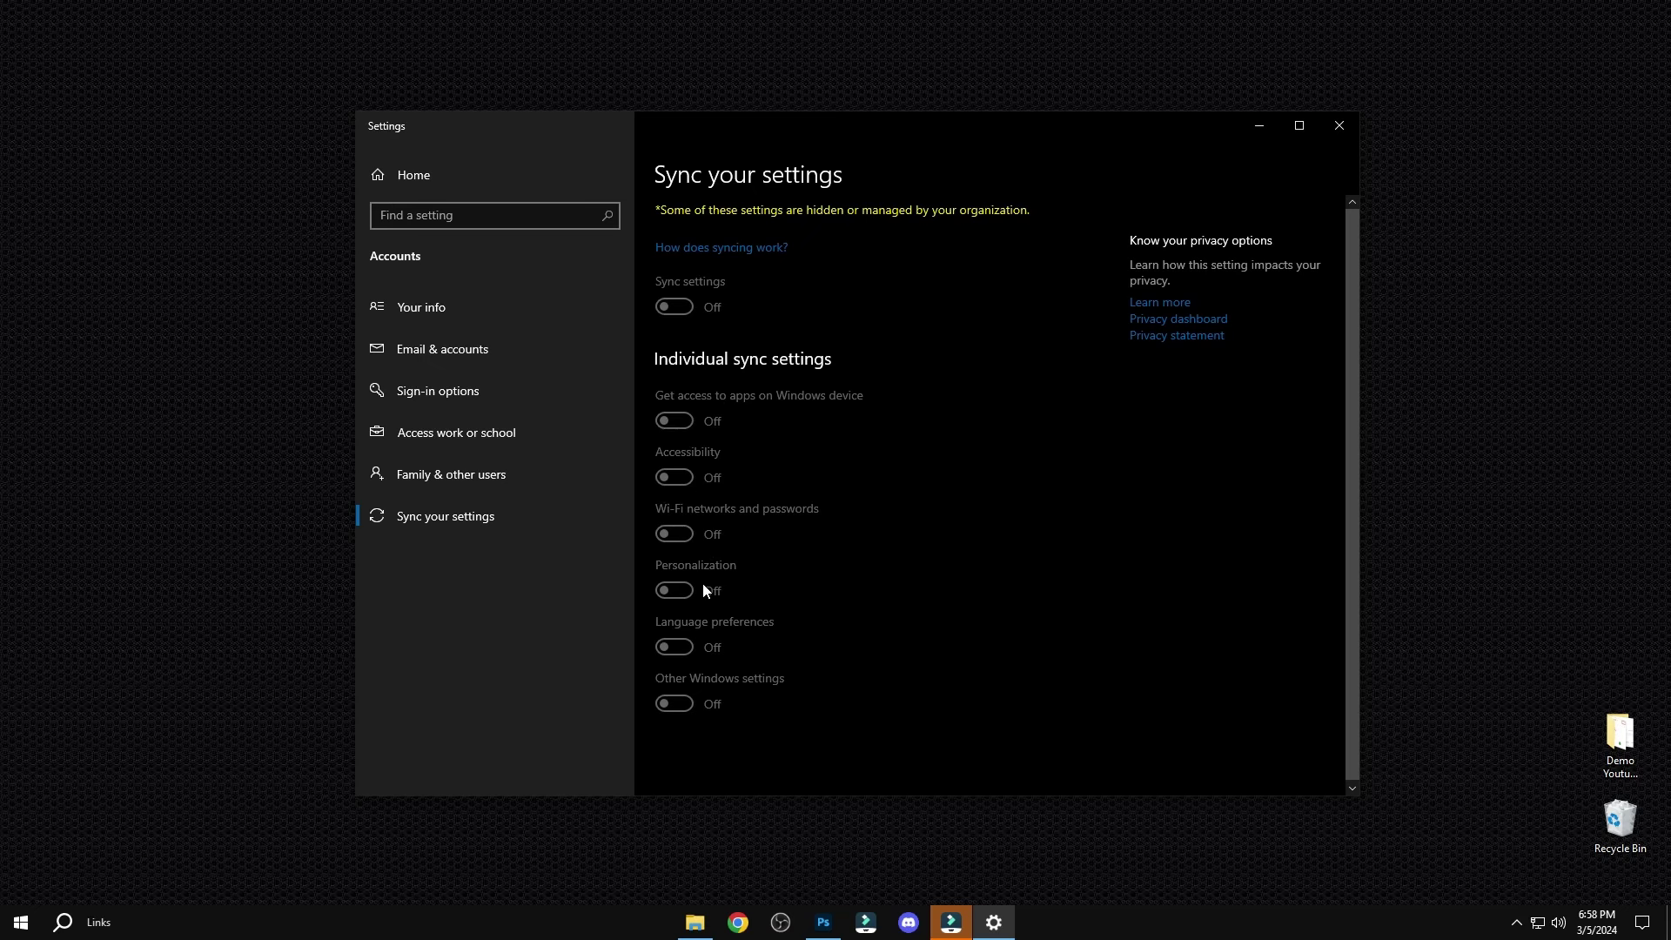
{"action": "left_click", "coordinate": [1339, 125]}
Open the Click Adjust For Best perfomance shortcut and choose Adjust for best performance in the visual effects settings
{"action": "right_click", "coordinate": [624, 513]}
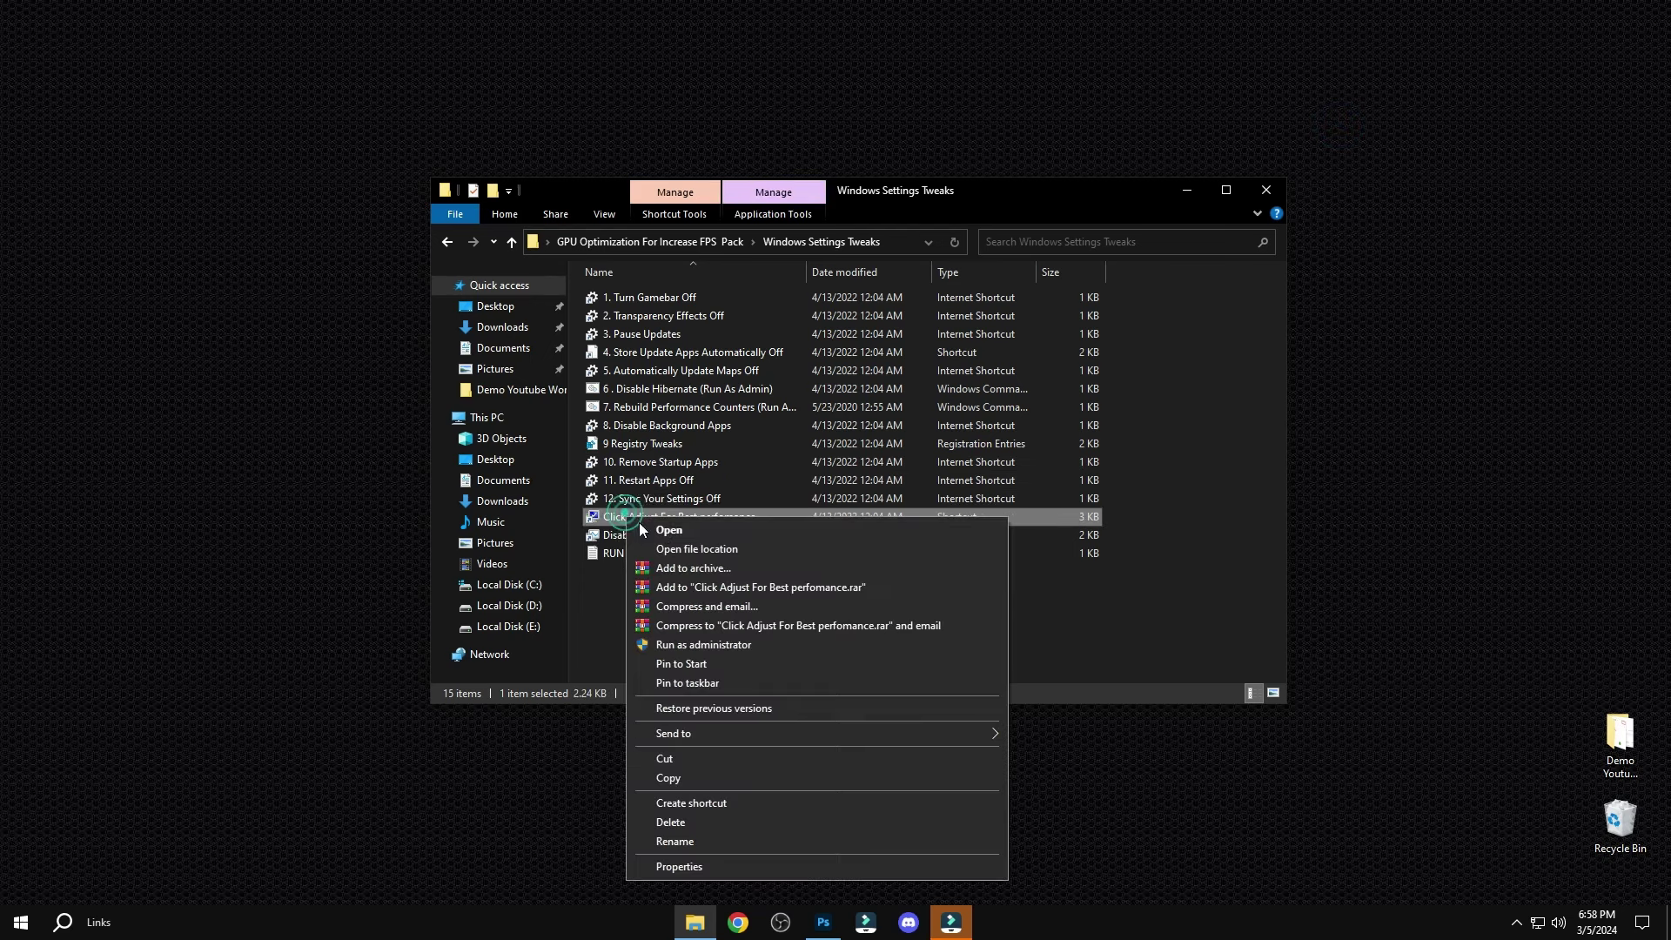
{"action": "left_click", "coordinate": [662, 530]}
{"action": "left_click_drag", "start_coordinate": [322, 111], "coordinate": [853, 168]}
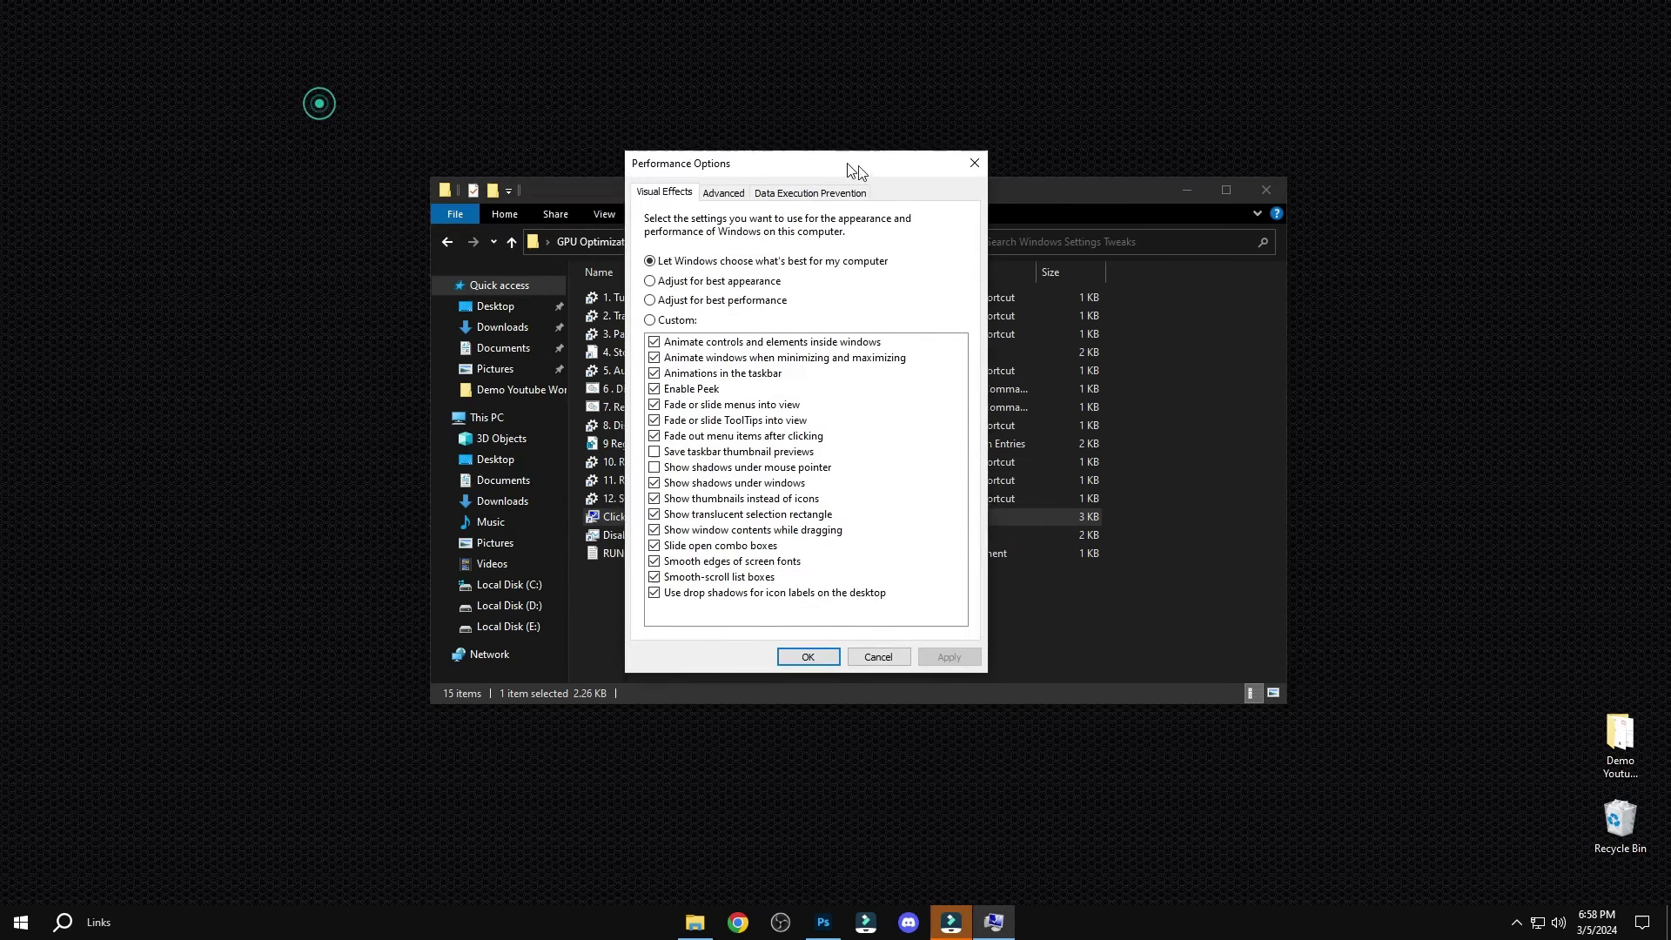
{"action": "left_click", "coordinate": [697, 307]}
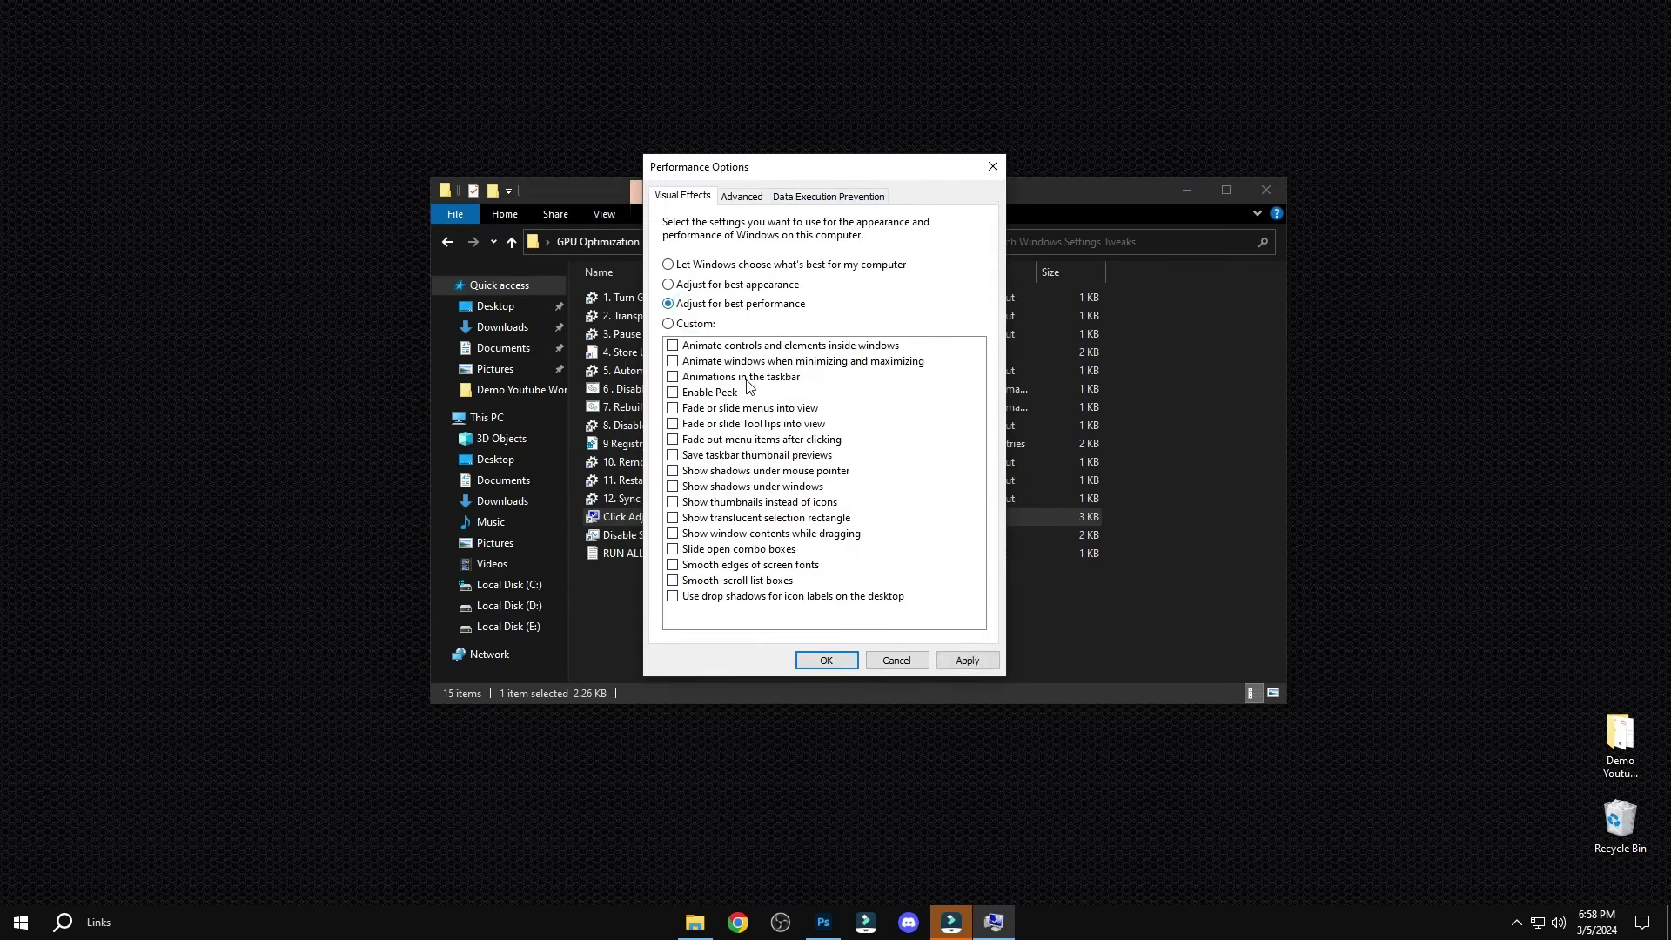
Enable only Show thumbnails instead of icons and Smooth edges of screen fonts, apply the visual effects and close Performance Options
{"action": "left_click", "coordinate": [695, 582]}
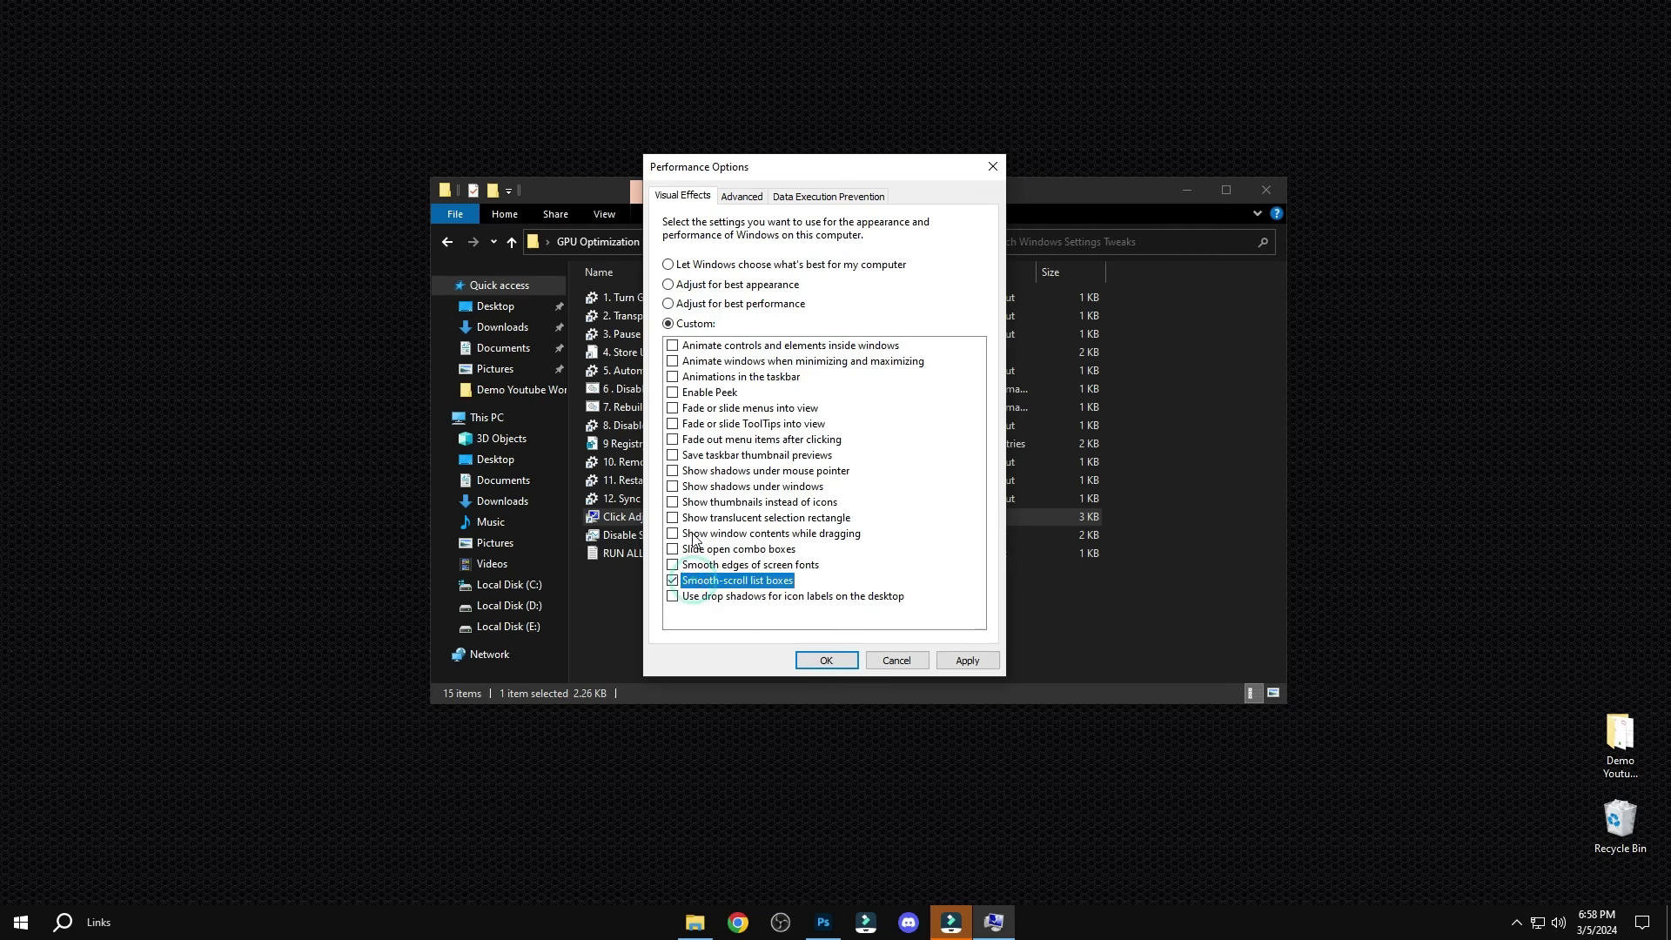
{"action": "left_click", "coordinate": [694, 503]}
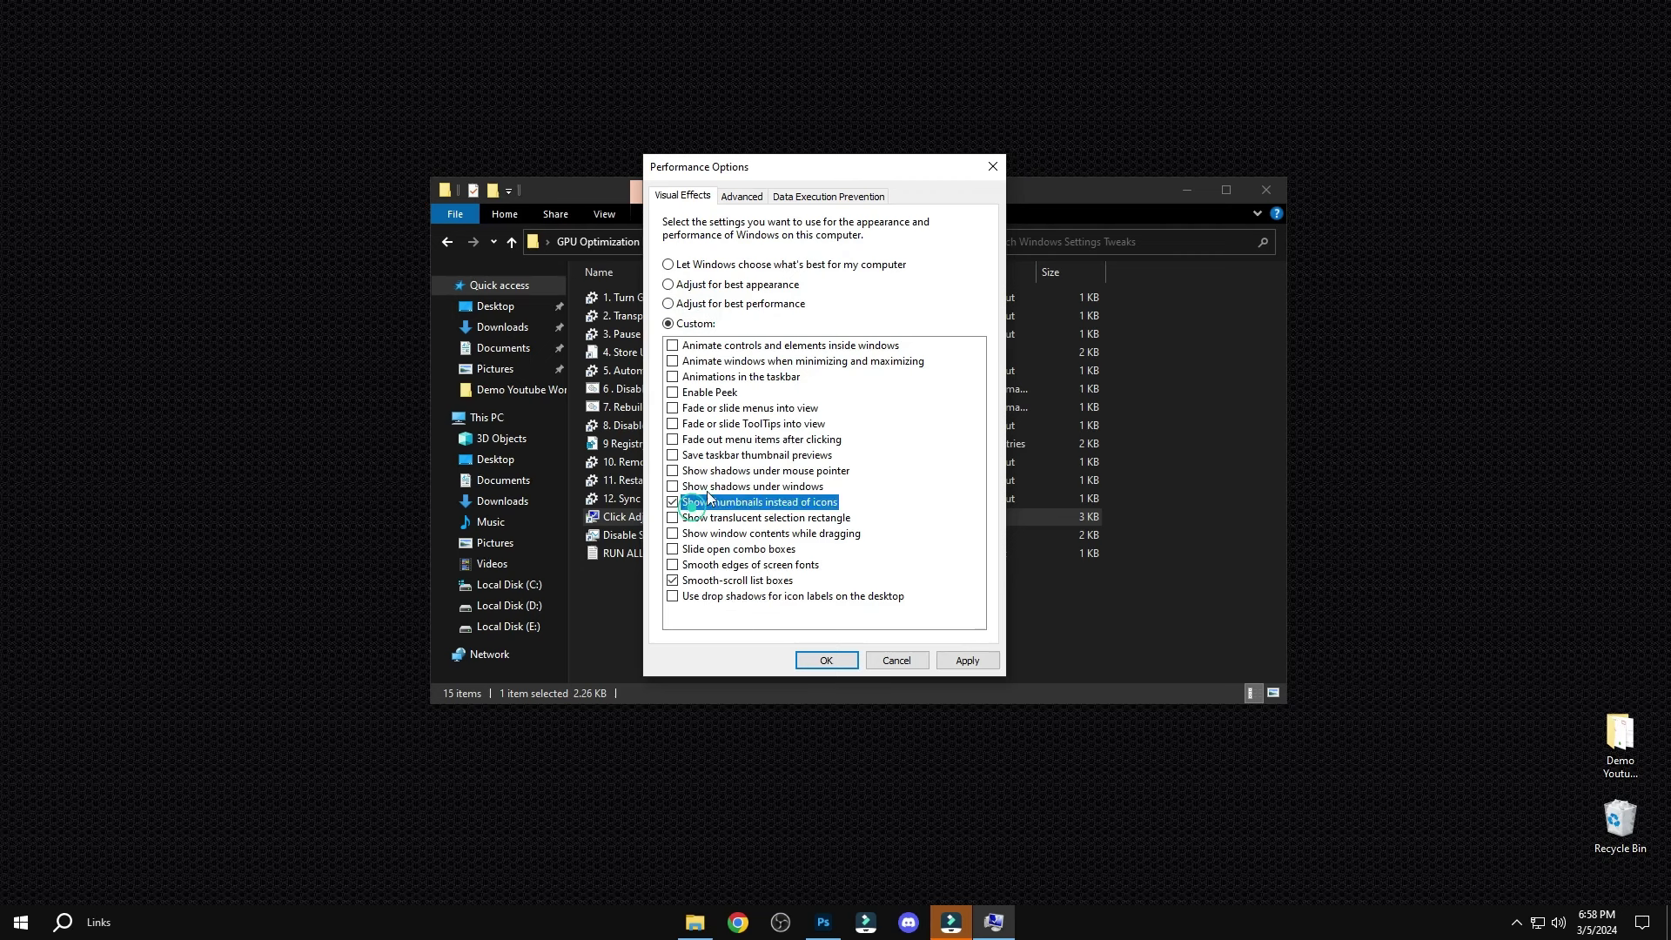
{"action": "left_click", "coordinate": [672, 565]}
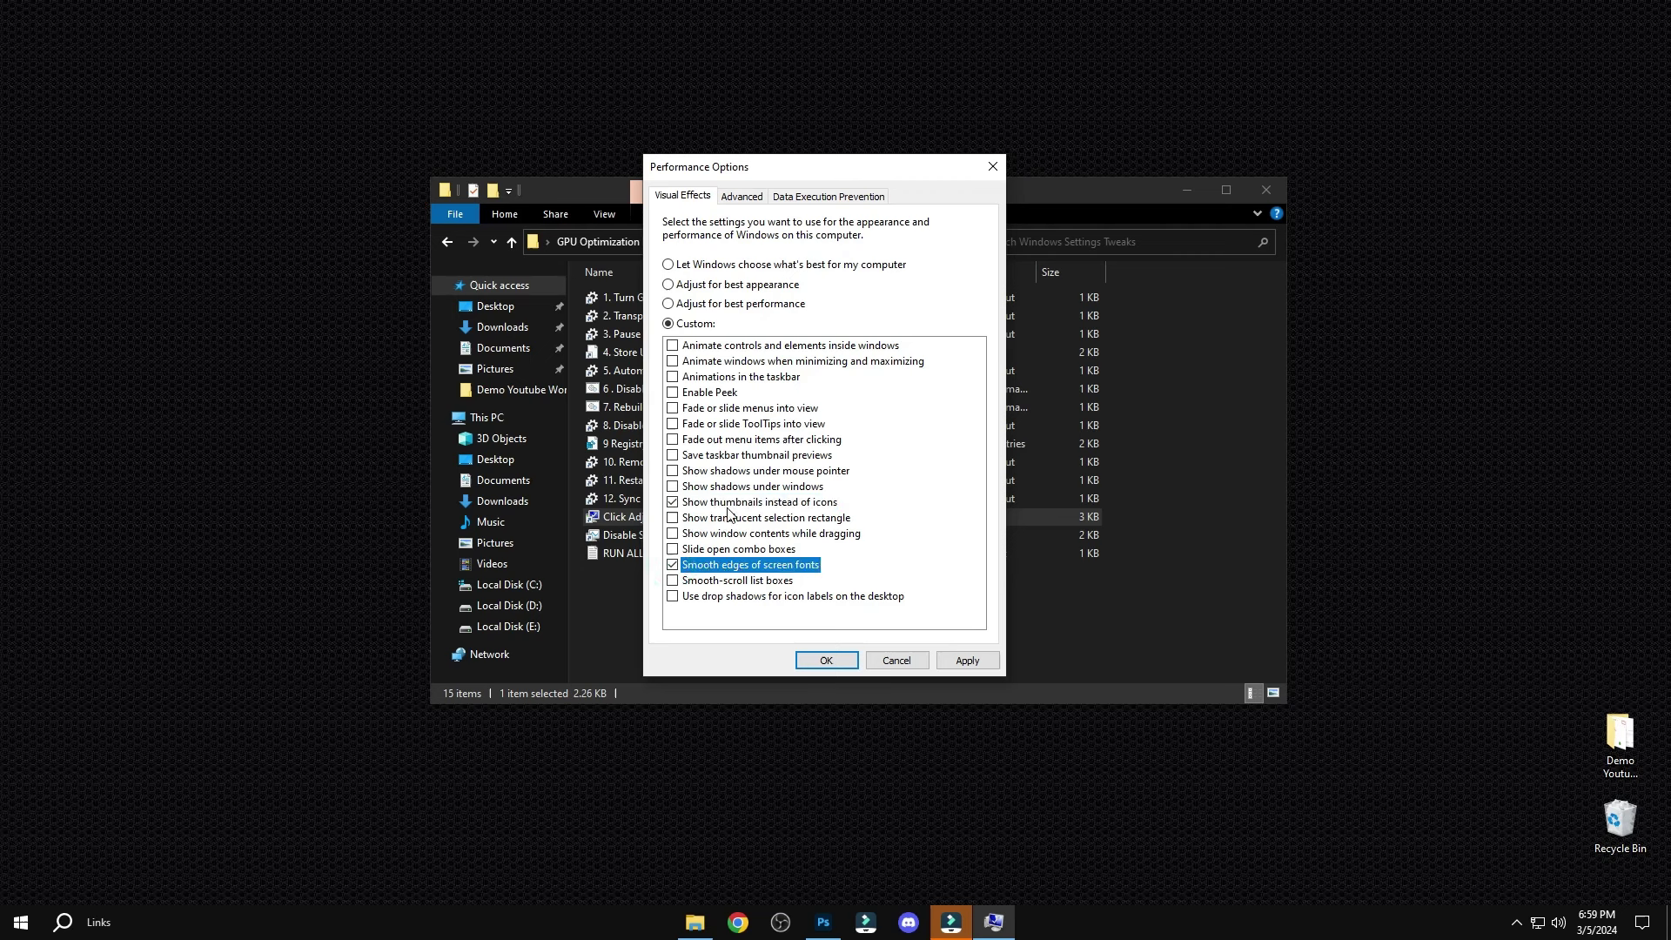
{"action": "left_click", "coordinate": [964, 661]}
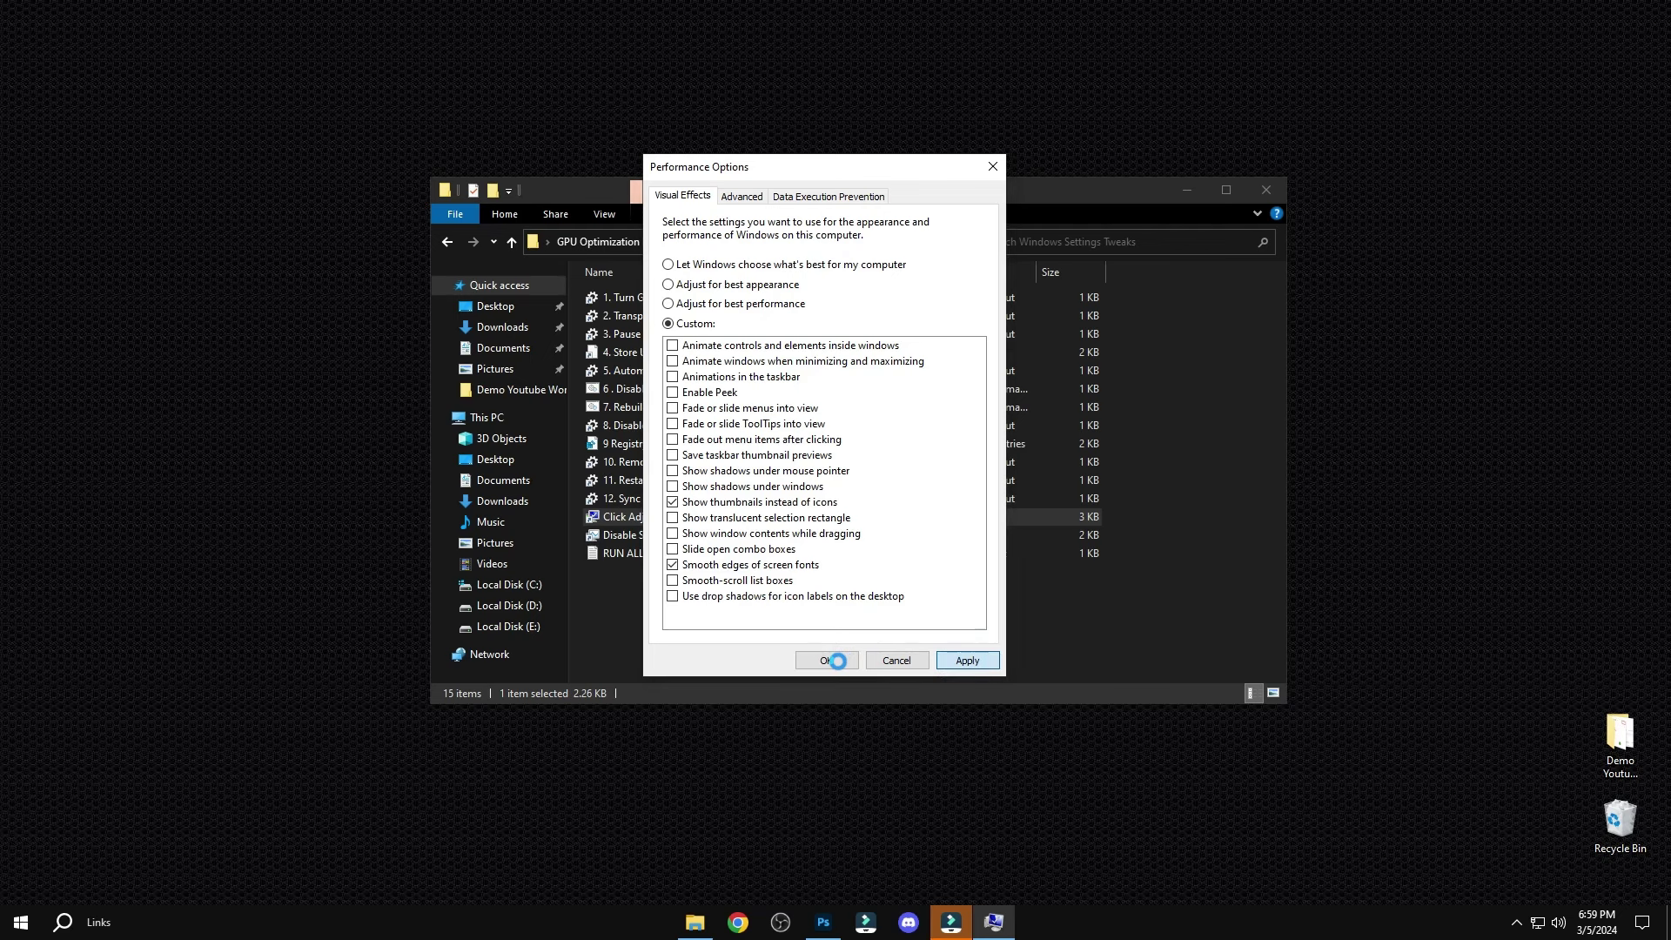
{"action": "left_click", "coordinate": [836, 660]}
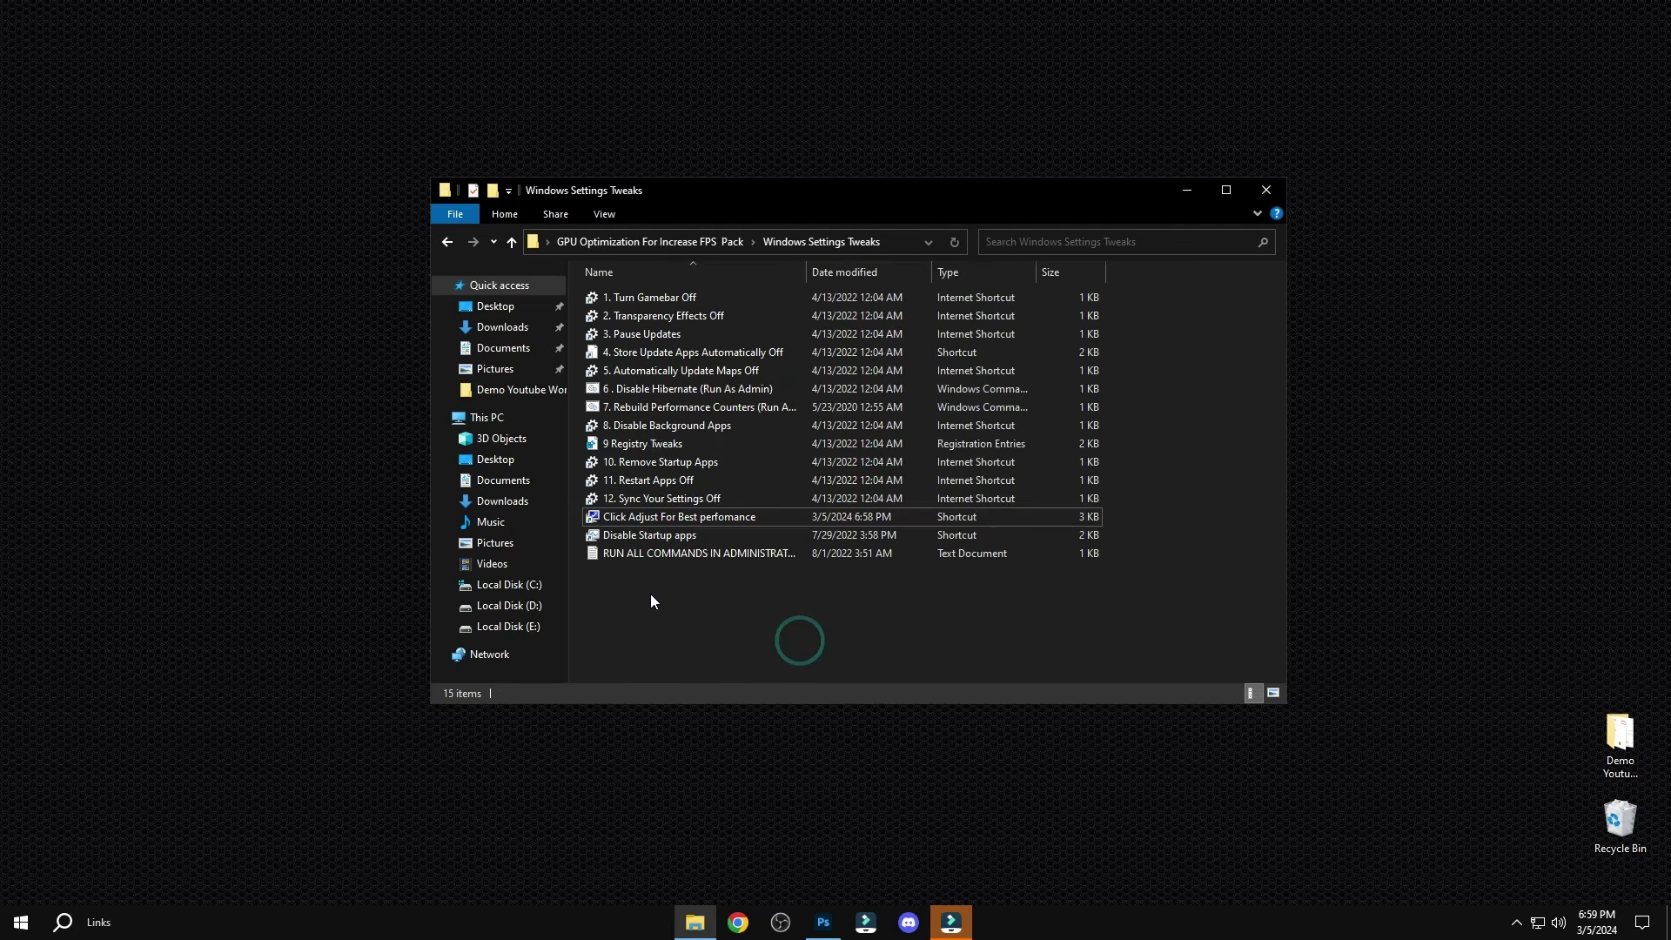
Close the tweaks folder, extract MSIAfterburnerSetup.zip on the desktop and place the extracted installer beside the archive
{"action": "left_click", "coordinate": [448, 242]}
{"action": "mouse_move", "coordinate": [646, 316]}
{"action": "left_mouse_down"}
{"action": "mouse_move", "coordinate": [378, 363]}
{"action": "mouse_move", "coordinate": [366, 388]}
{"action": "mouse_move", "coordinate": [645, 283]}
{"action": "mouse_move", "coordinate": [673, 299]}
{"action": "left_mouse_up"}
{"action": "left_click", "coordinate": [1282, 190]}
{"action": "right_click", "coordinate": [679, 300]}
{"action": "left_click", "coordinate": [738, 364]}
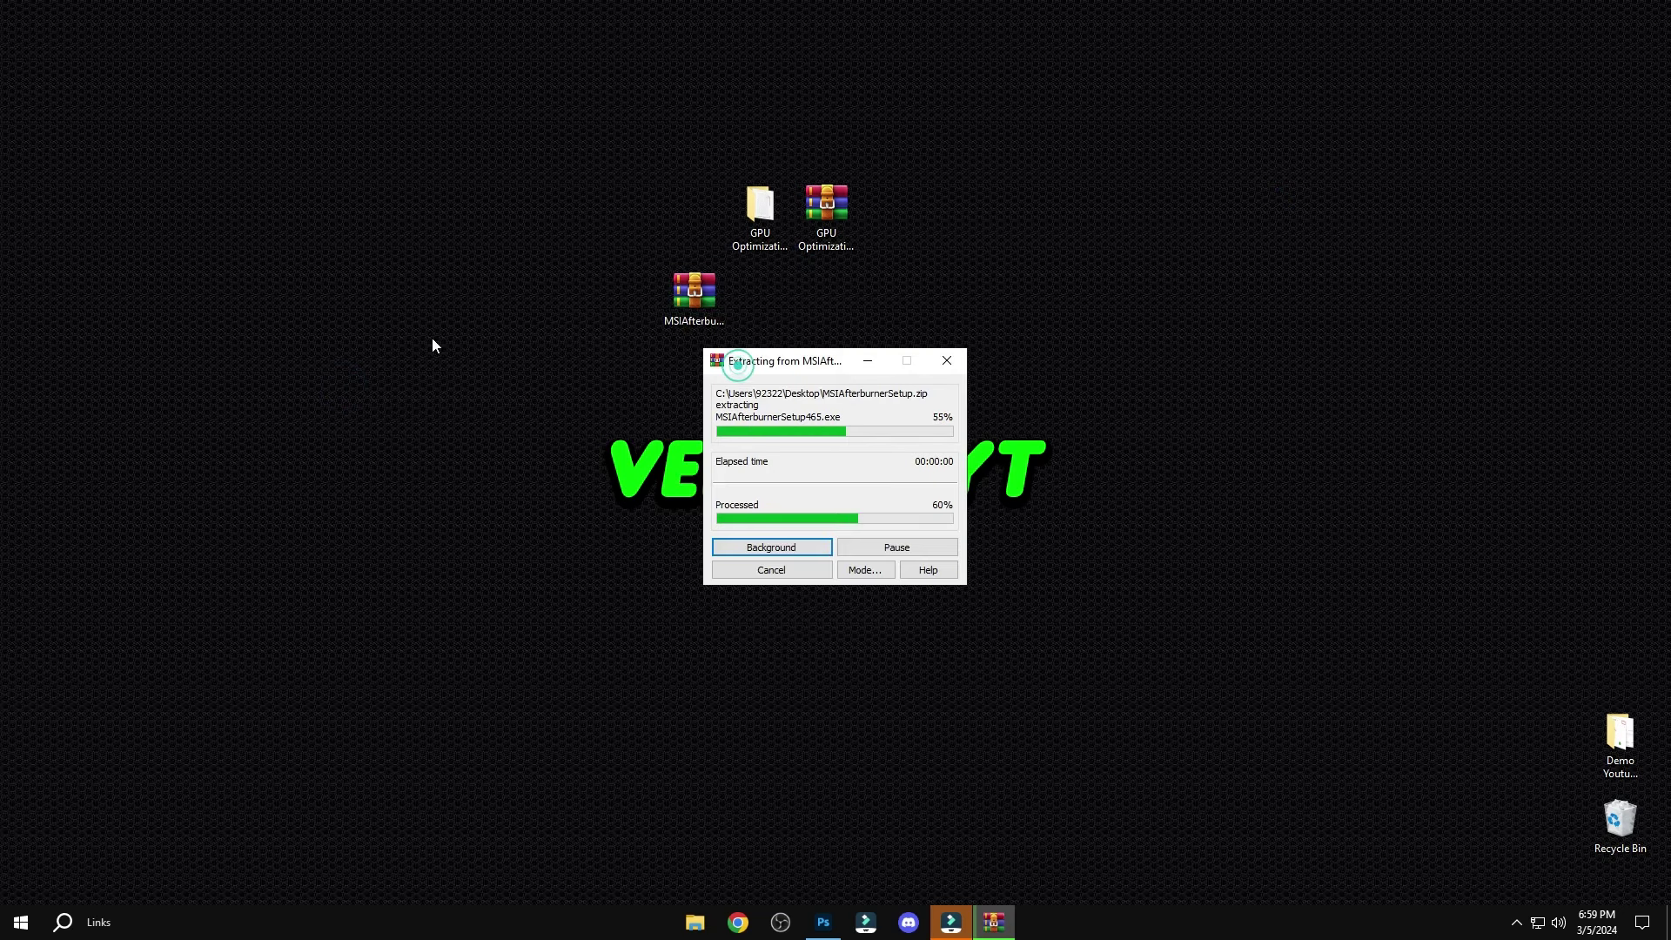
{"action": "left_click_drag", "start_coordinate": [44, 51], "coordinate": [628, 306]}
Run MSIAfterburnerSetup465 as administrator, accept the license agreement and continue to the install location
{"action": "right_click", "coordinate": [628, 306]}
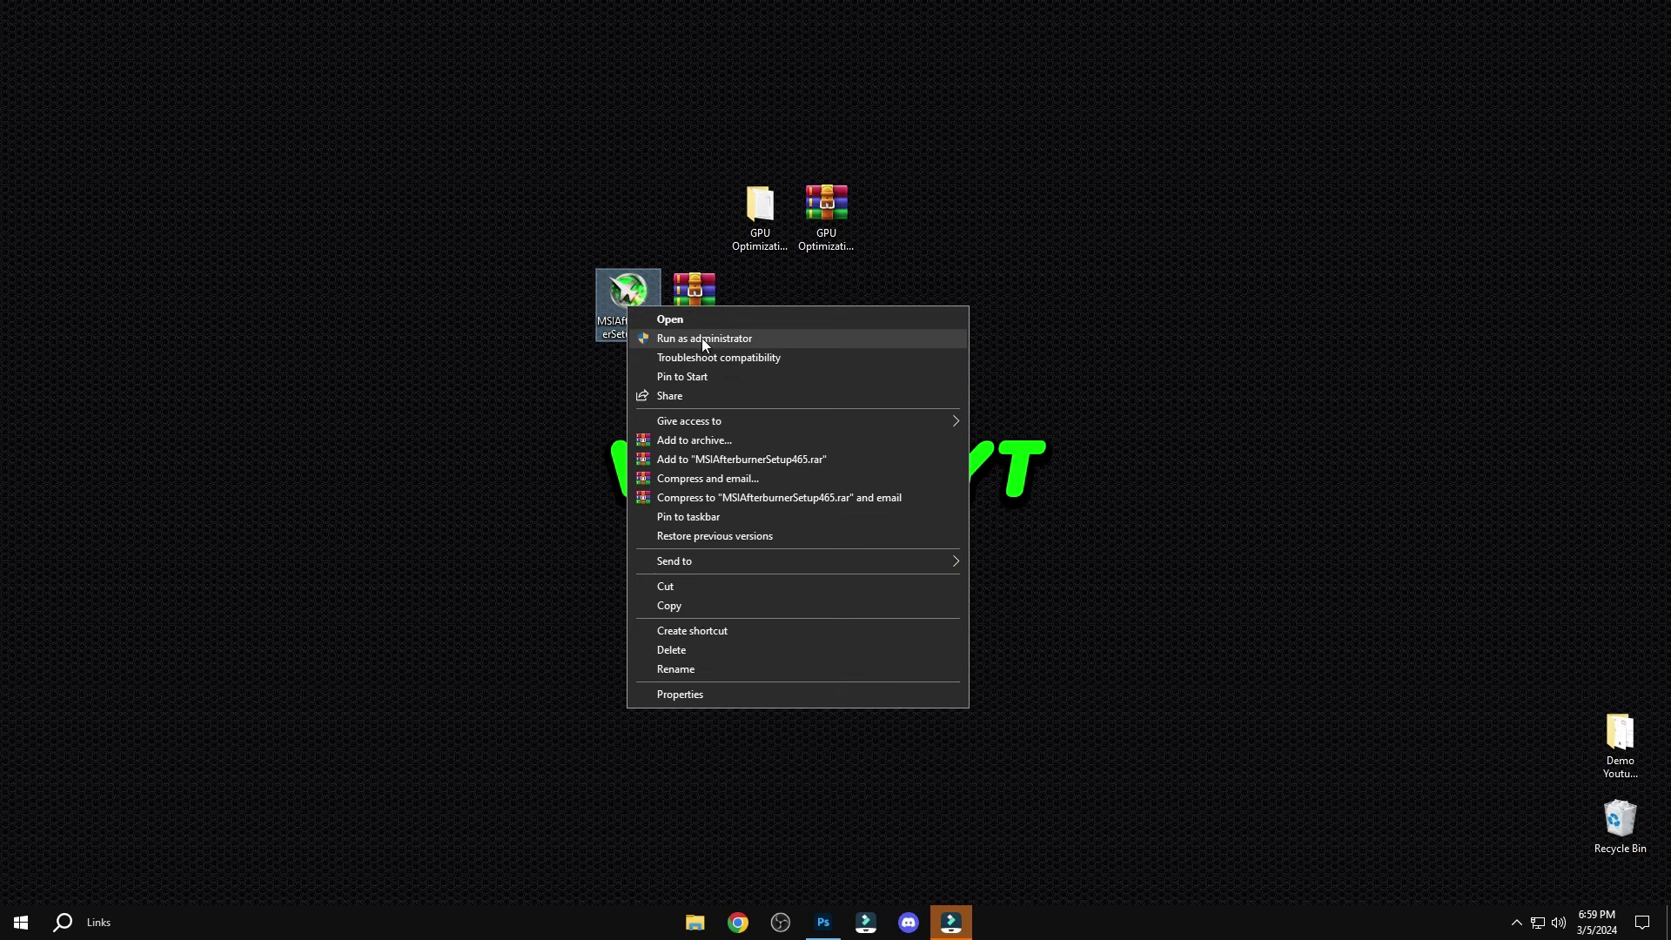
{"action": "left_click", "coordinate": [704, 342]}
{"action": "left_click", "coordinate": [843, 502]}
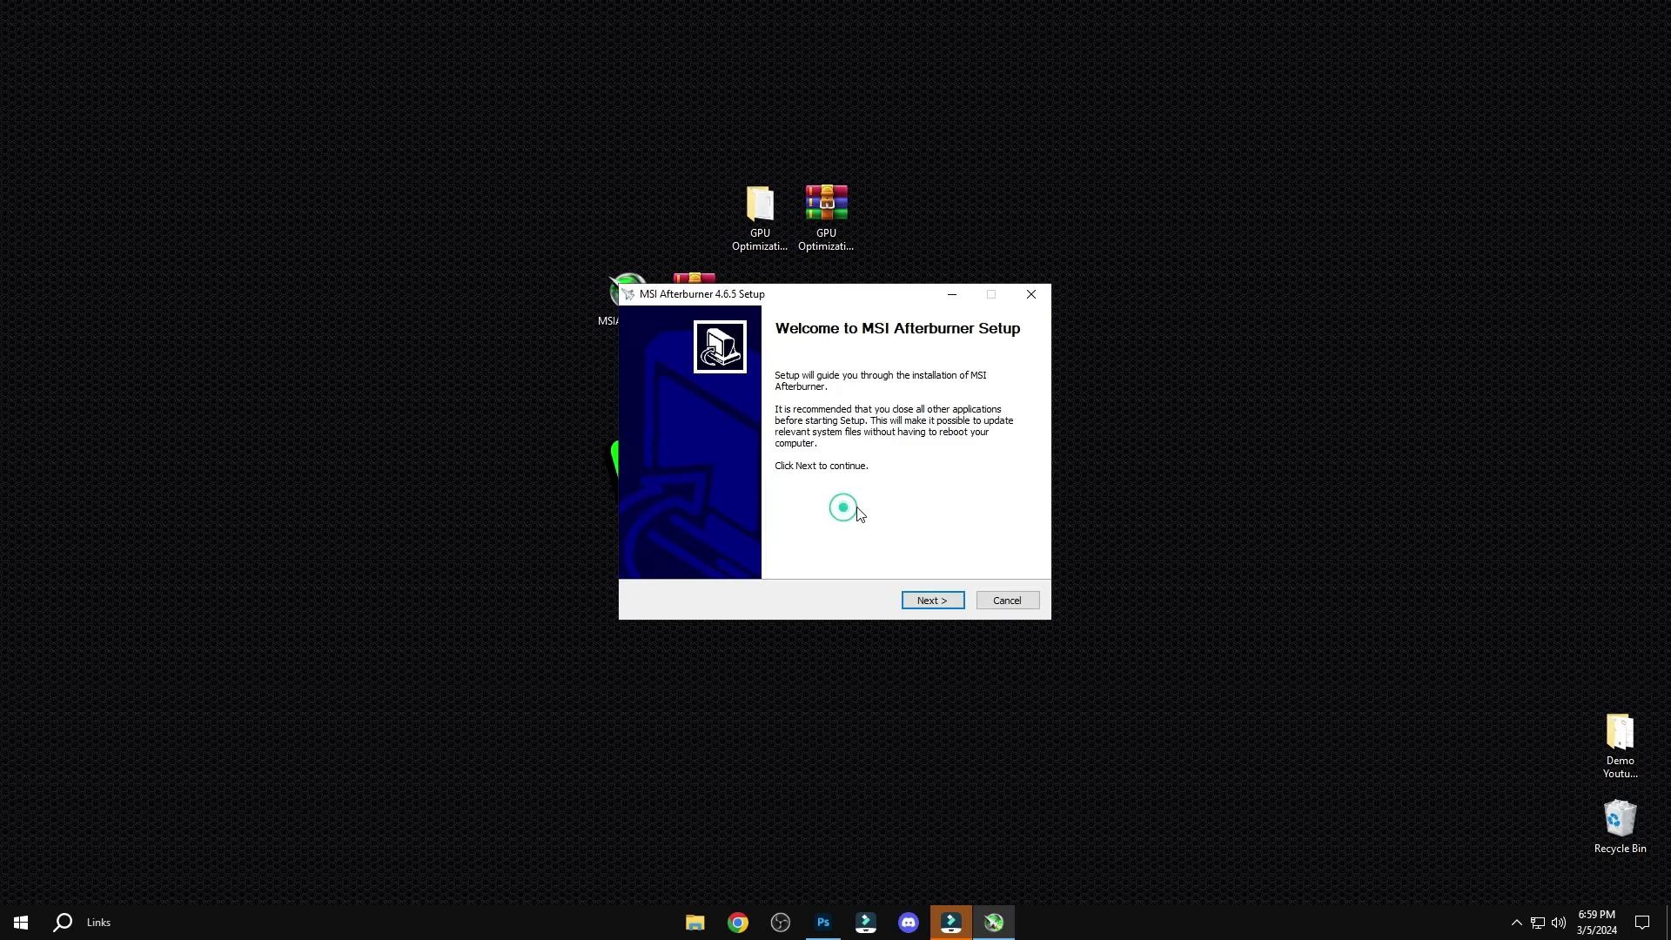
{"action": "left_click", "coordinate": [928, 600]}
{"action": "left_click", "coordinate": [726, 545]}
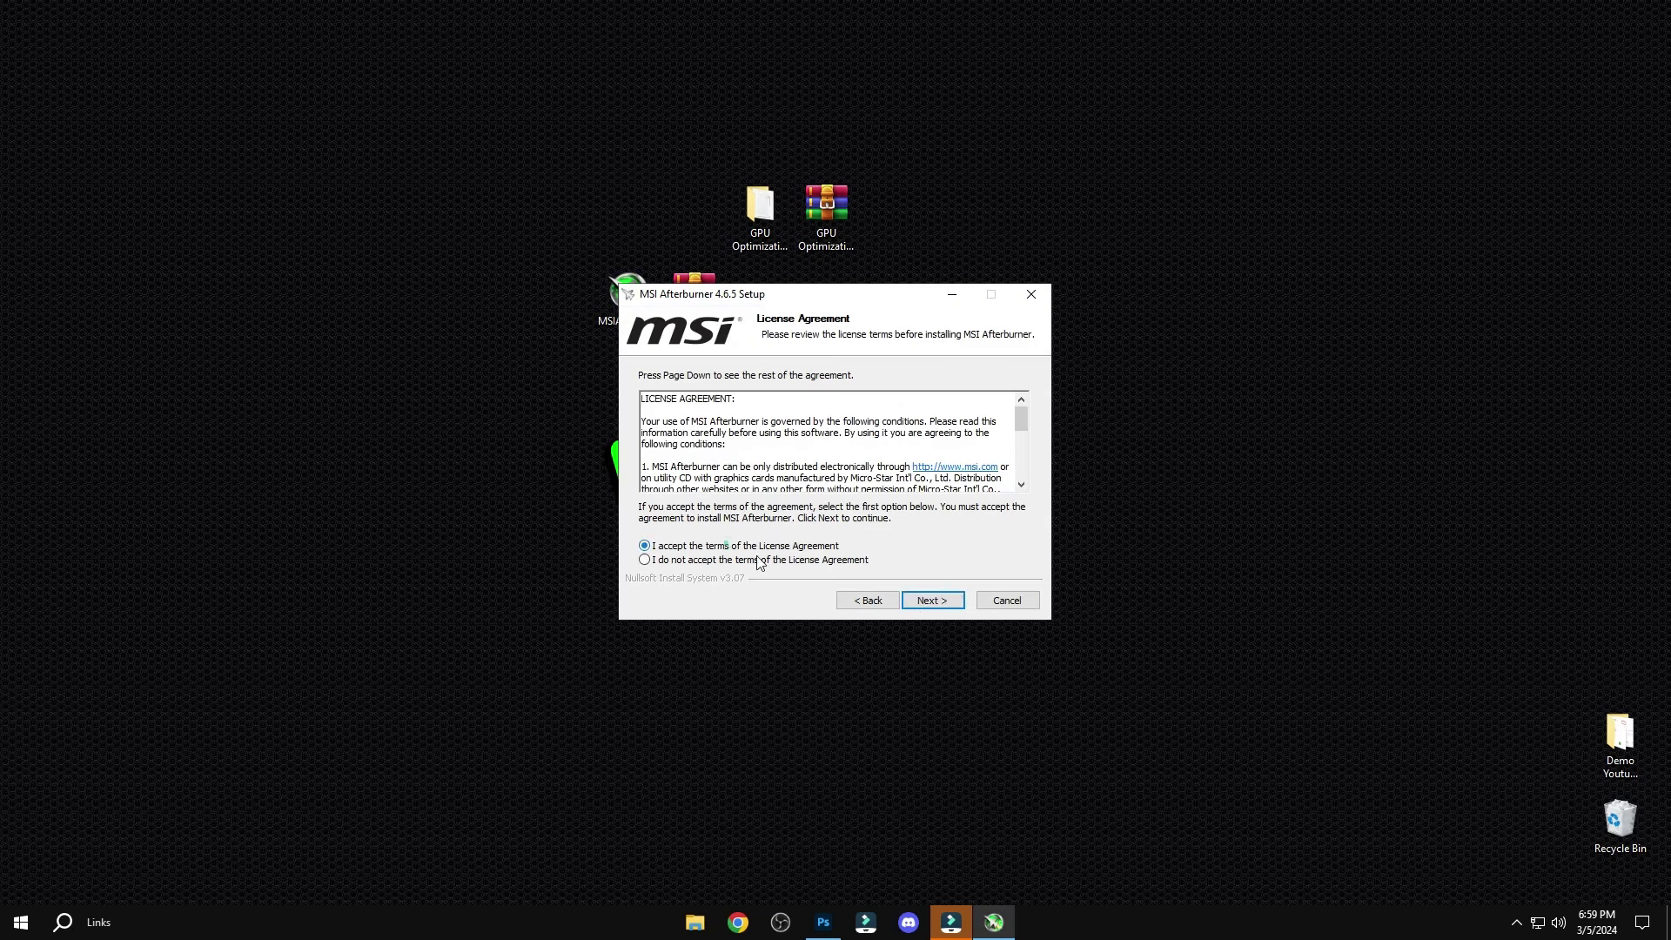
{"action": "left_click", "coordinate": [938, 603]}
{"action": "left_click", "coordinate": [938, 603]}
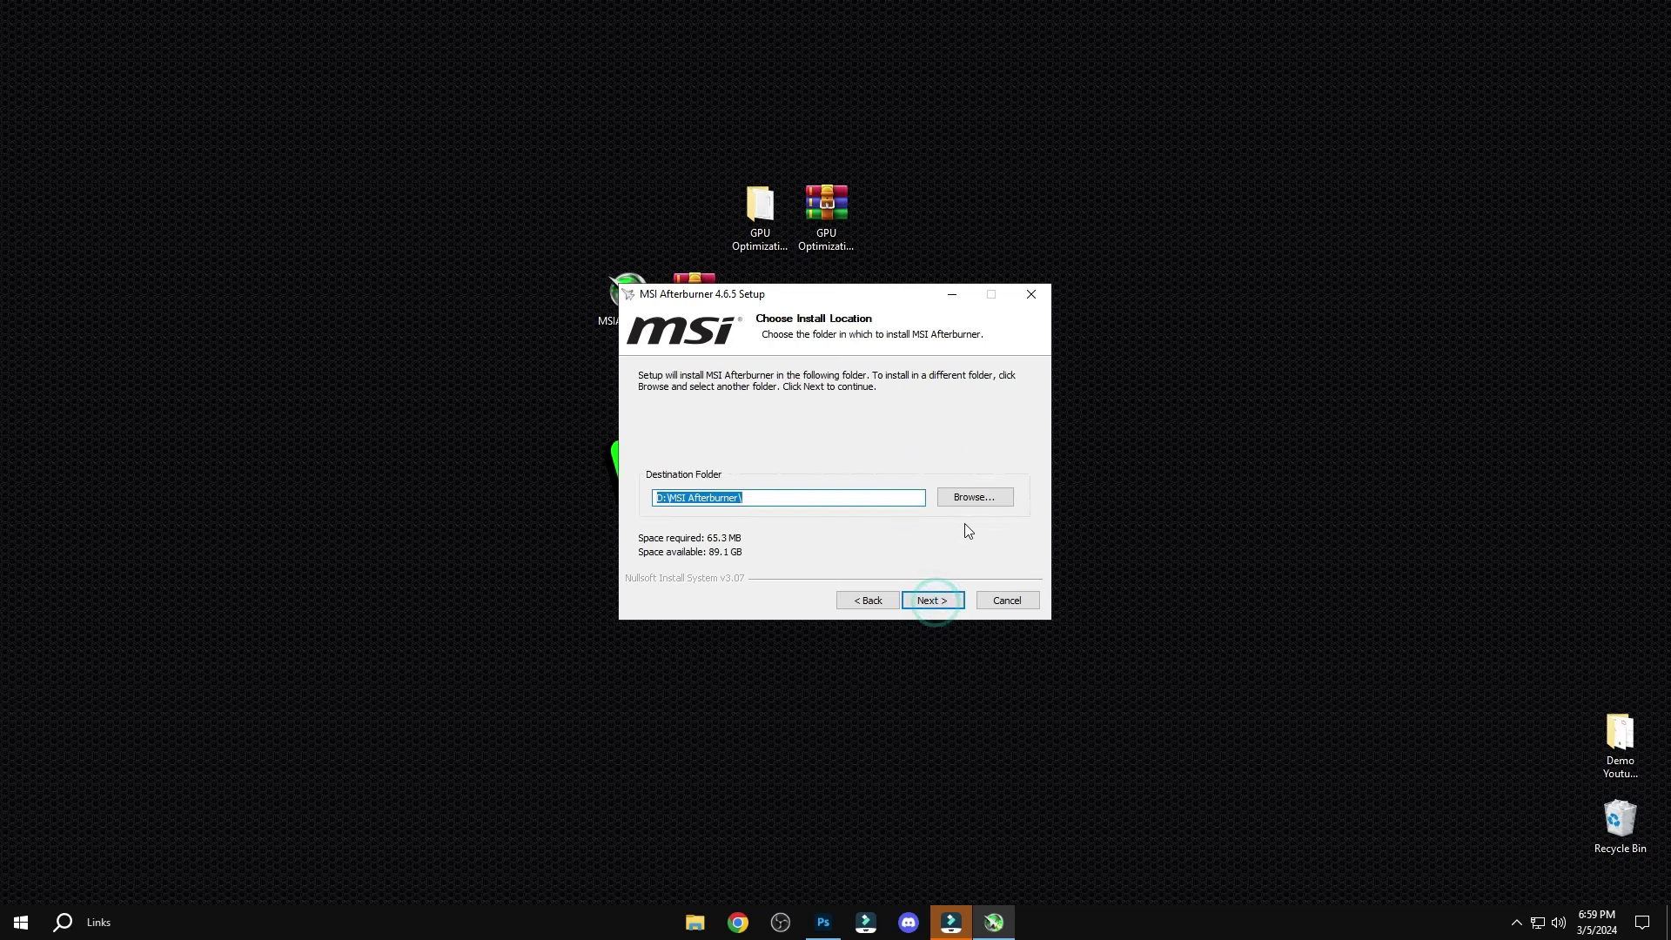
Install MSI Afterburner into D:\MSI Afterburner\
{"action": "left_click", "coordinate": [660, 497]}
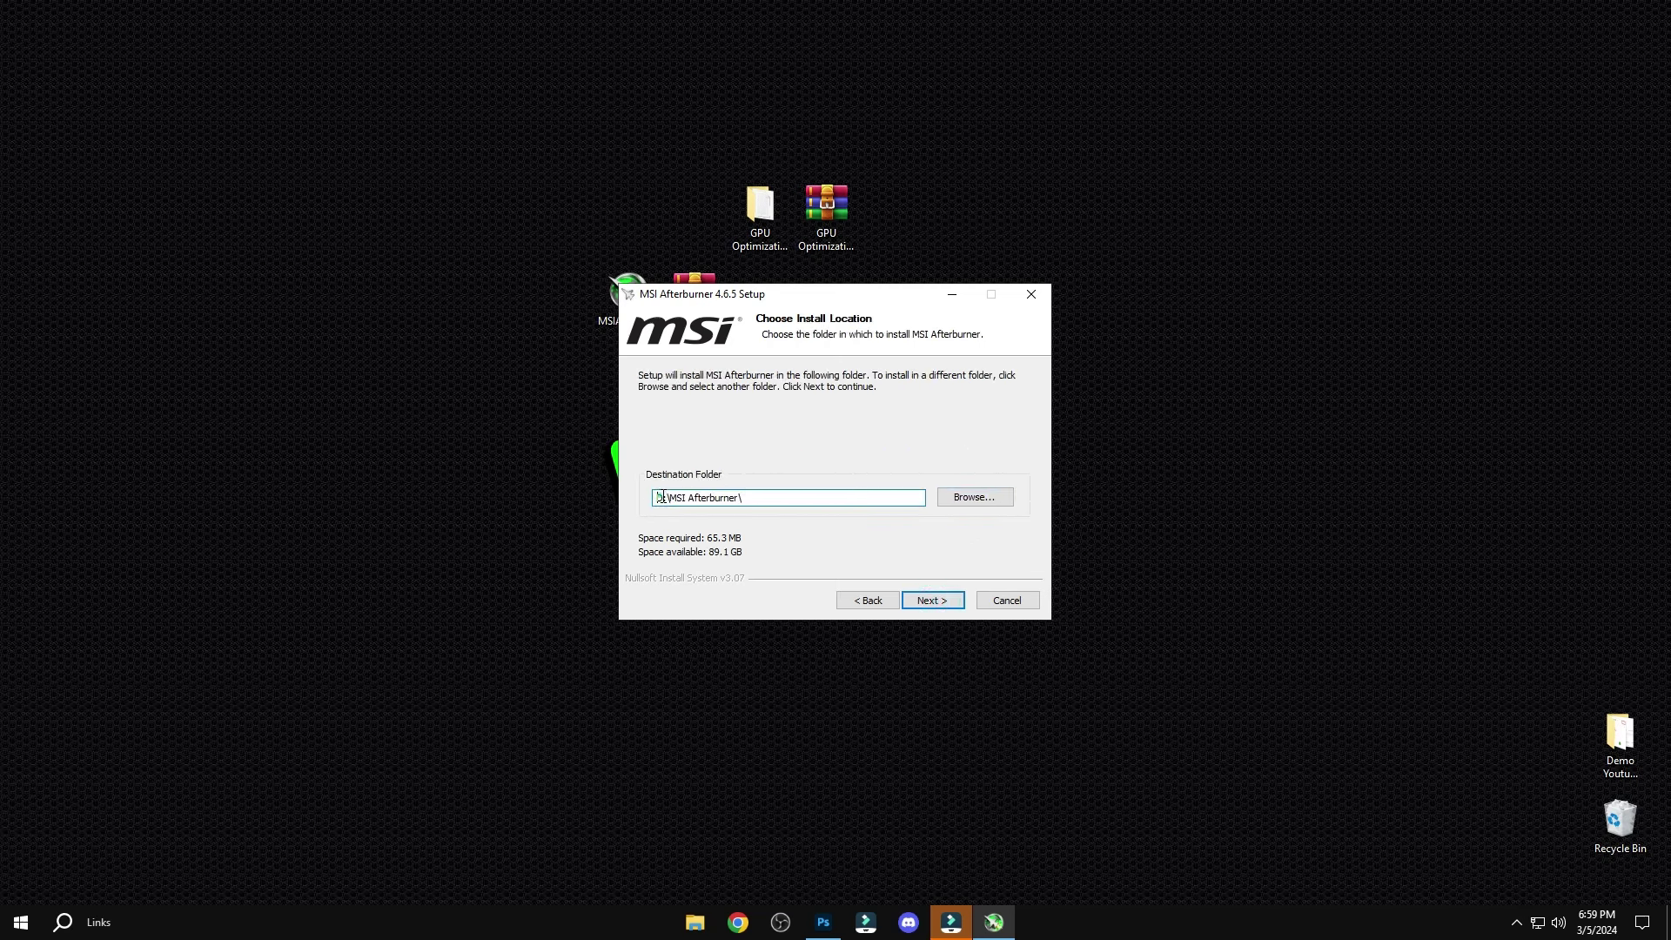
{"action": "left_click", "coordinate": [927, 600]}
{"action": "left_click", "coordinate": [928, 600]}
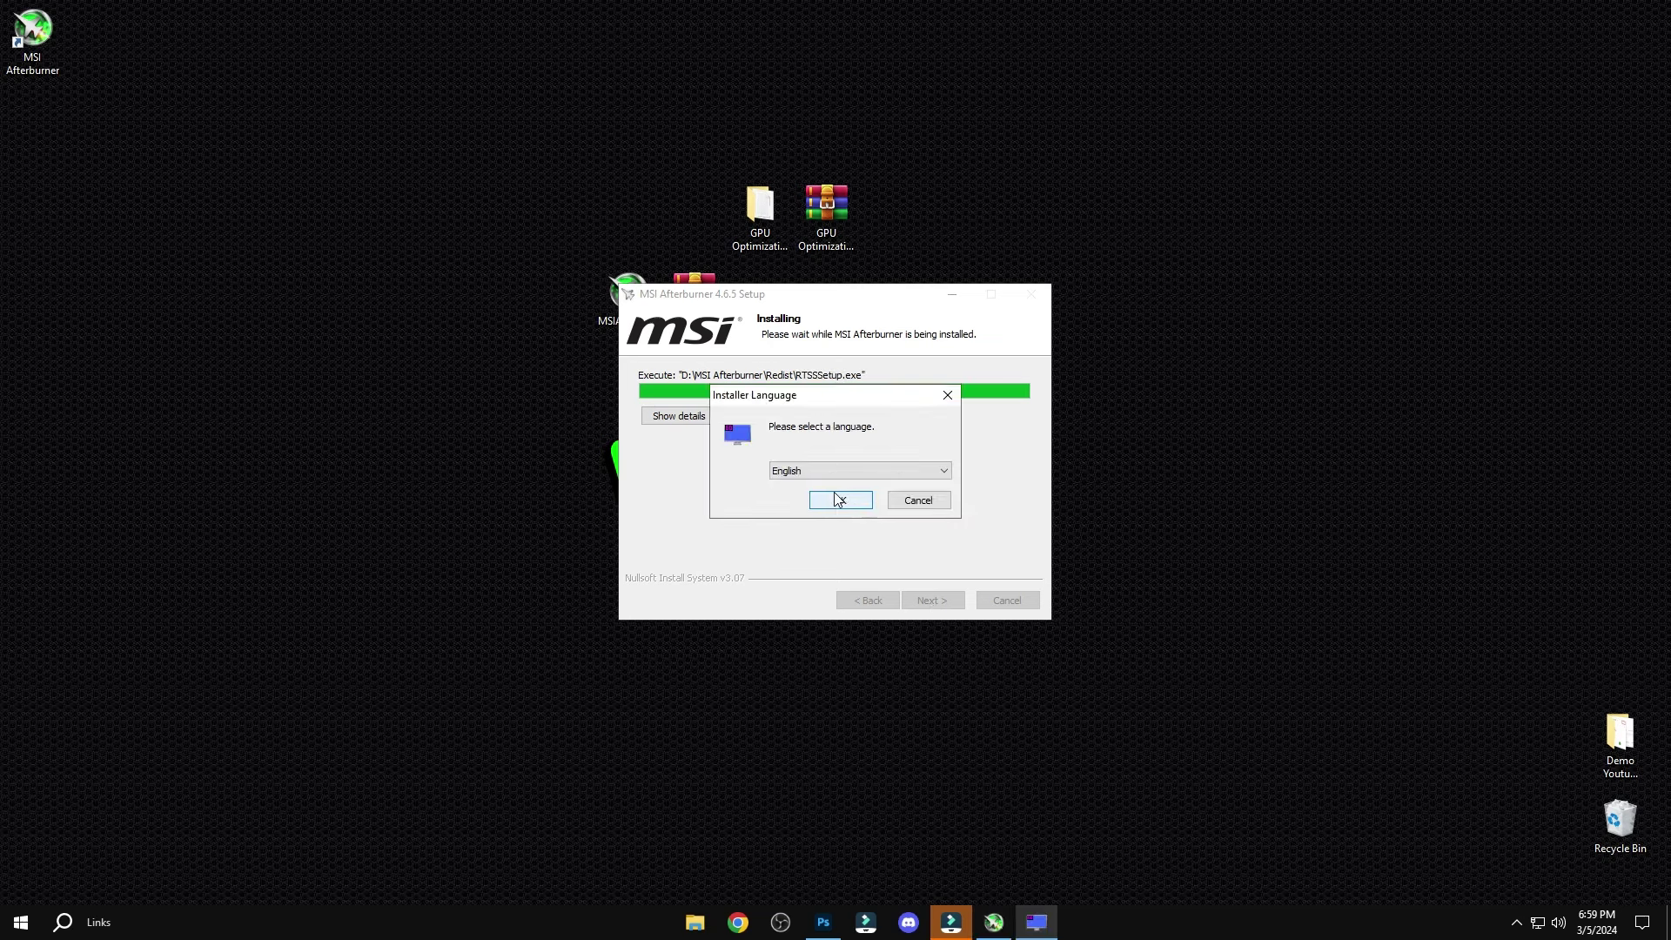
Install RivaTuner Statistics Server in English into D:\RivaTuner Statistics Server\, accepting its license and the suggested Start Menu folder
{"action": "left_click", "coordinate": [838, 500]}
{"action": "left_click", "coordinate": [929, 600]}
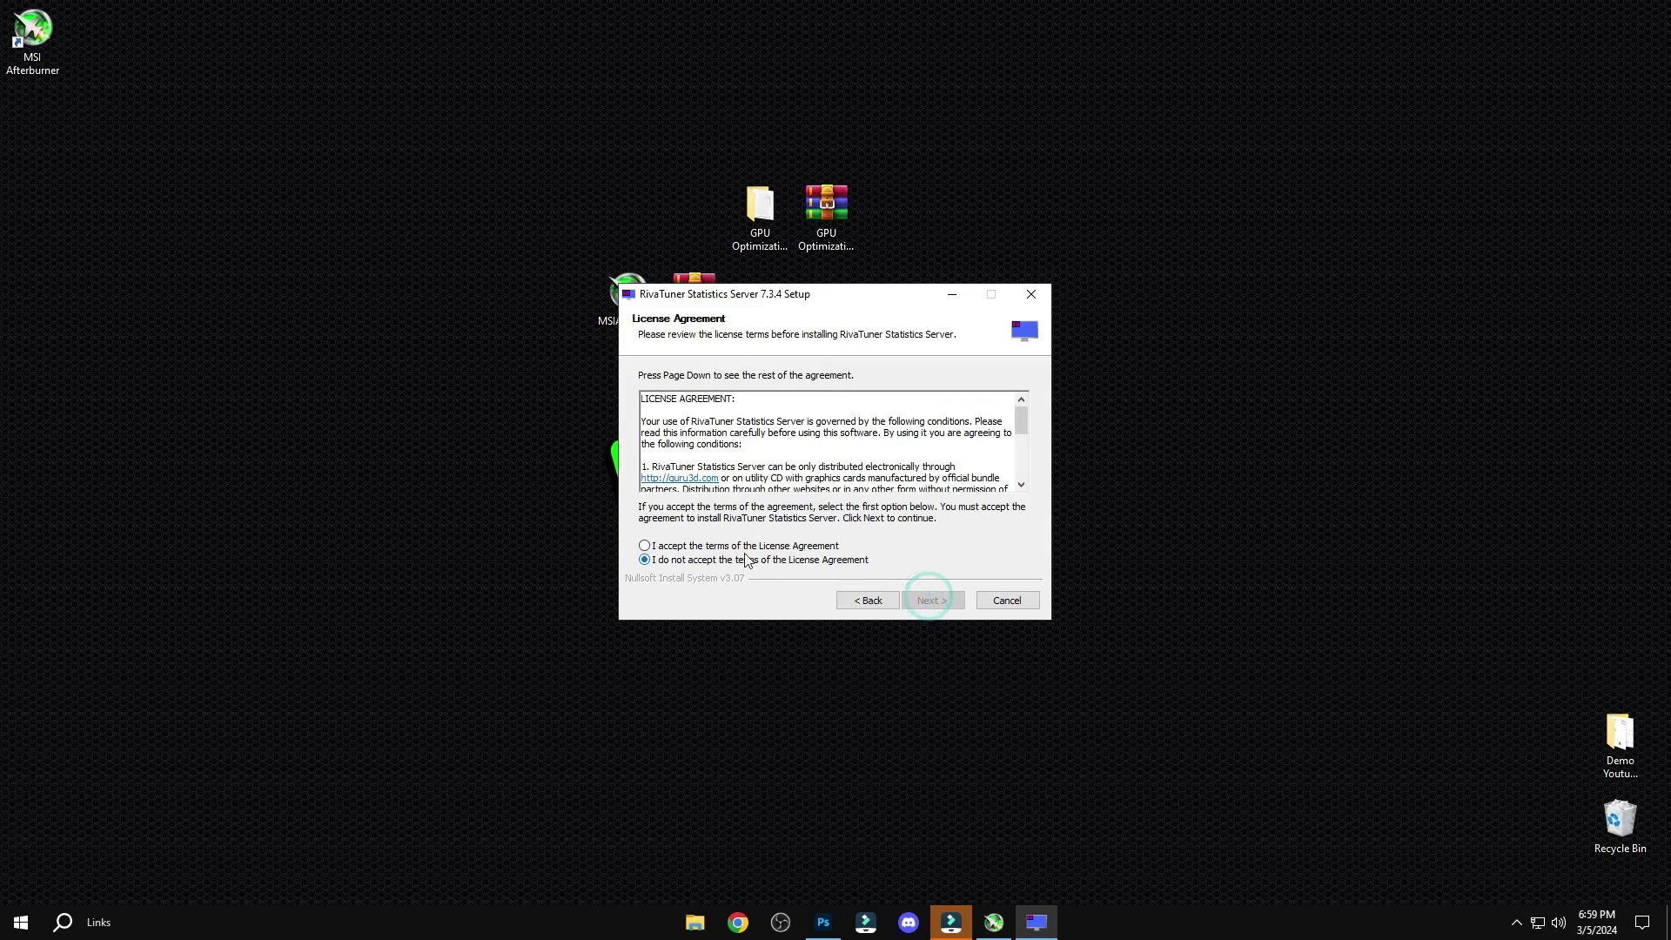
{"action": "left_click", "coordinate": [699, 546]}
{"action": "left_click", "coordinate": [928, 592]}
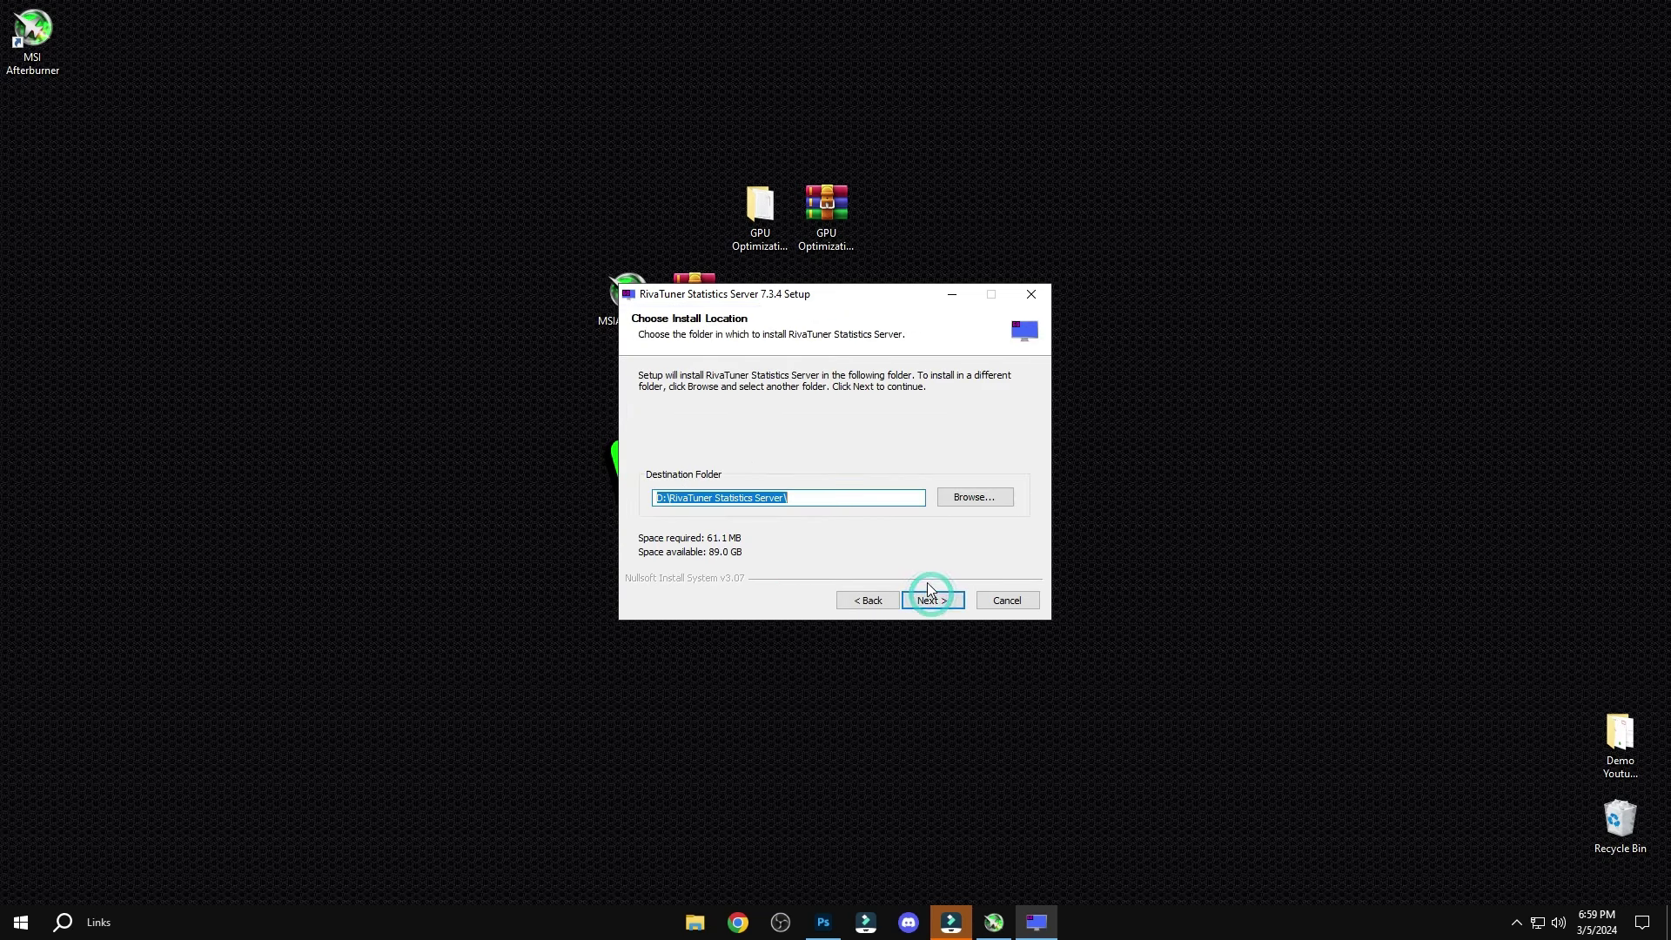
{"action": "left_click", "coordinate": [667, 499]}
{"action": "left_click", "coordinate": [666, 499]}
{"action": "left_click", "coordinate": [930, 601]}
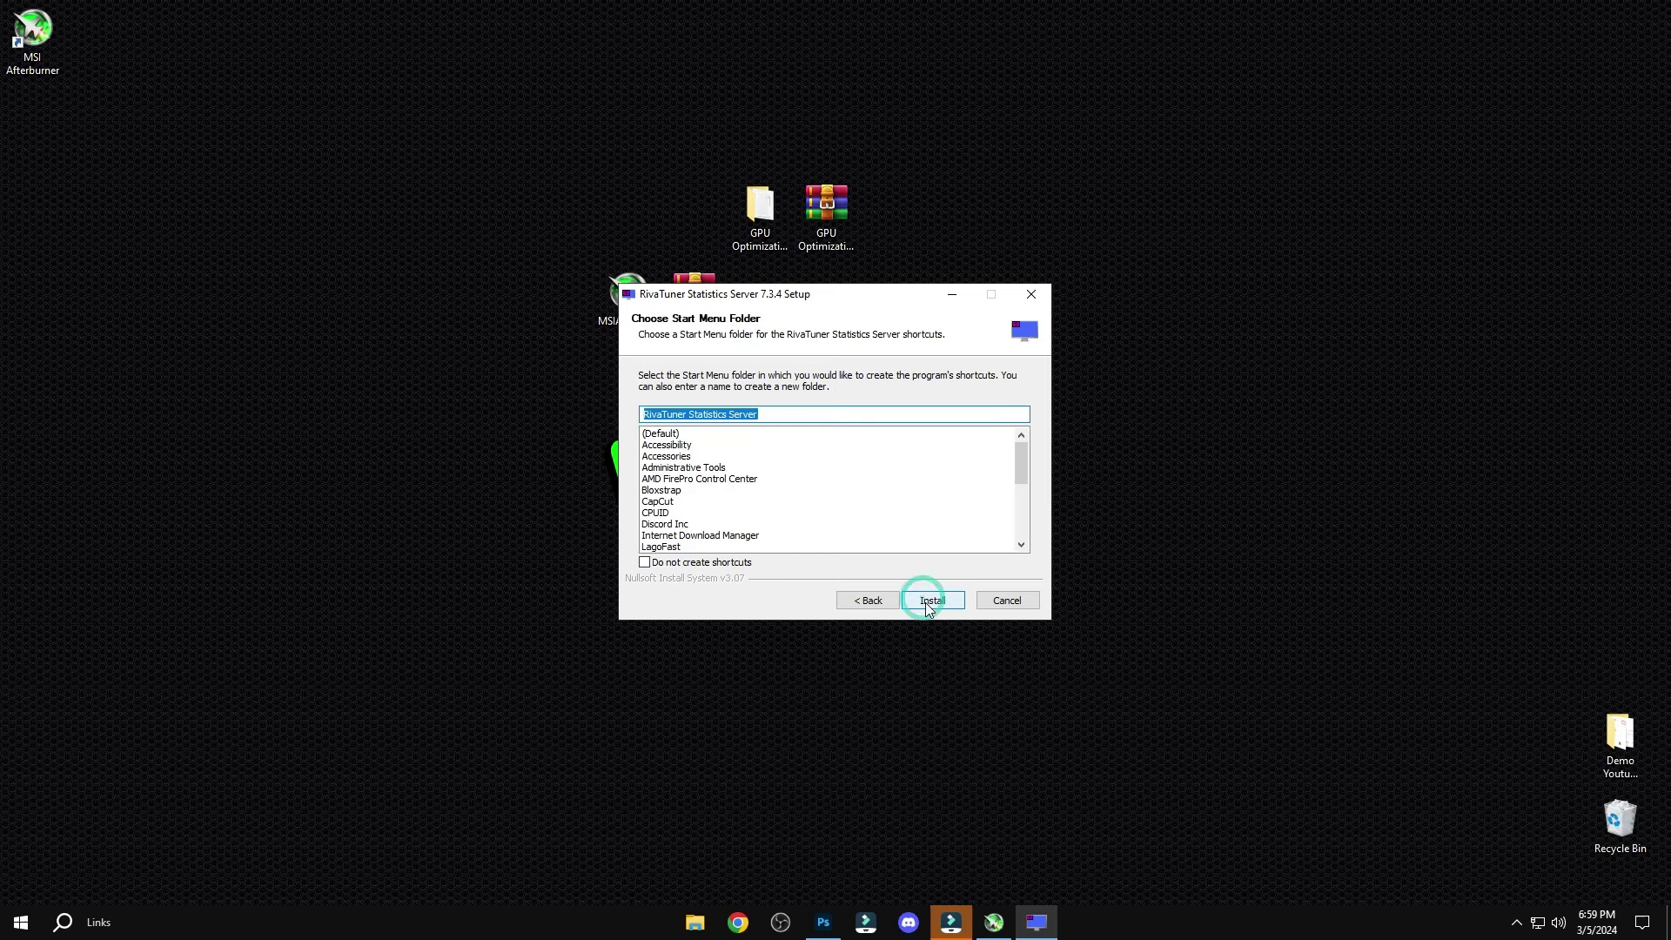
{"action": "left_click", "coordinate": [930, 601]}
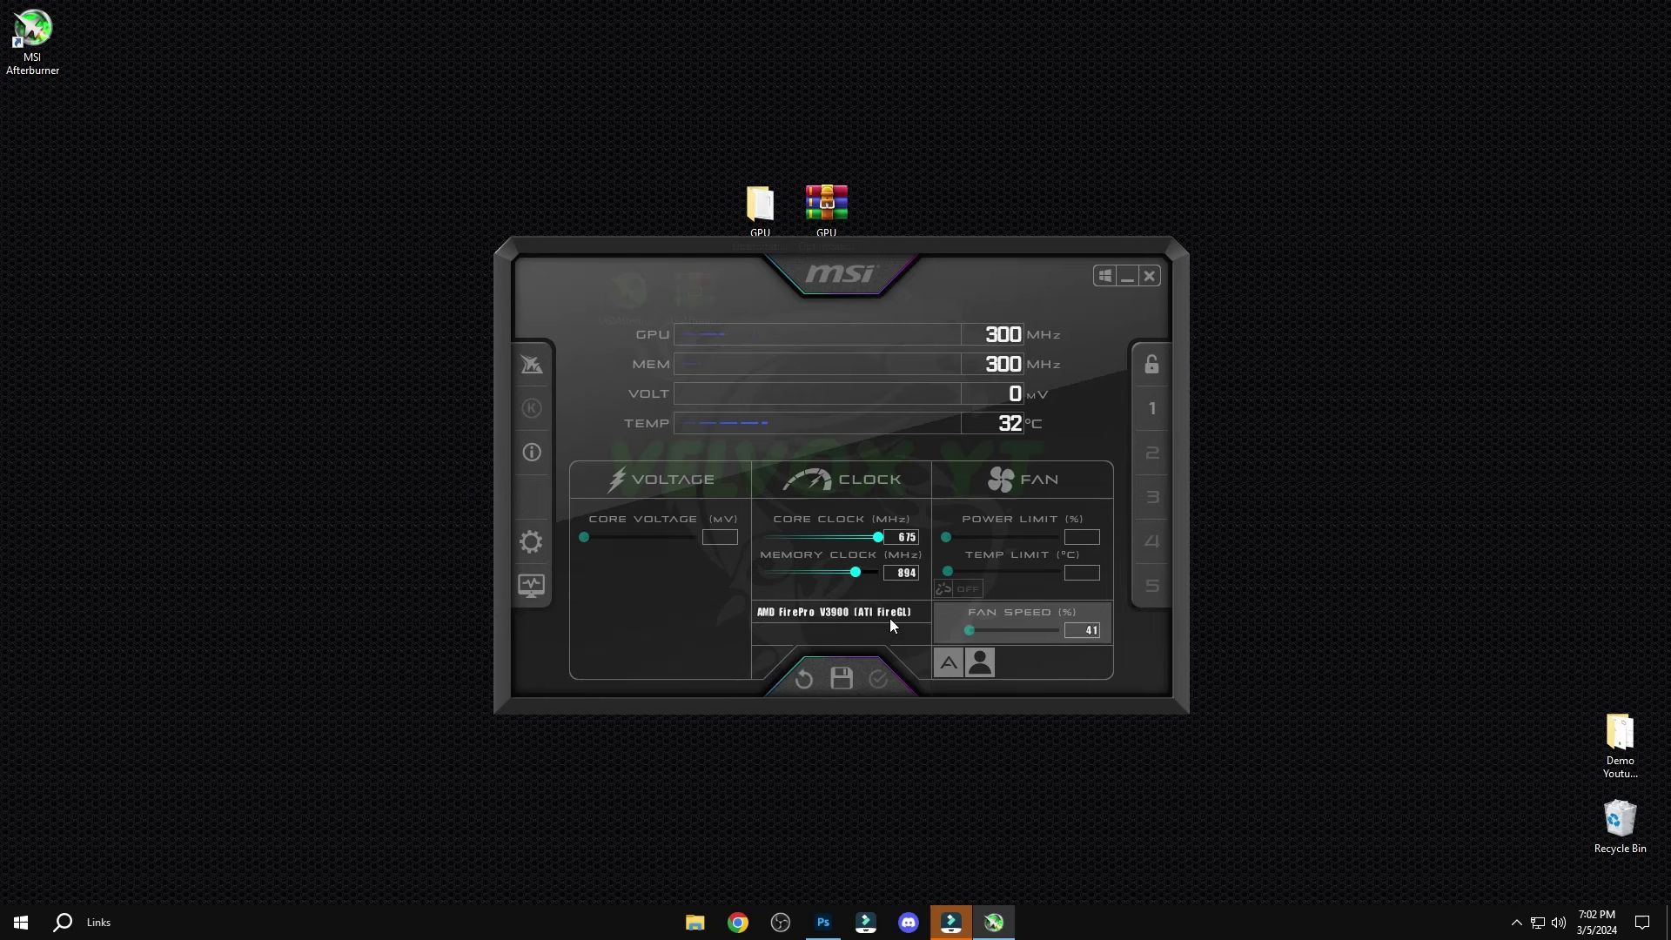
Set the GPU fan speed to automatic control with the user-defined mode off and minimize MSI Afterburner
{"action": "left_click", "coordinate": [943, 664]}
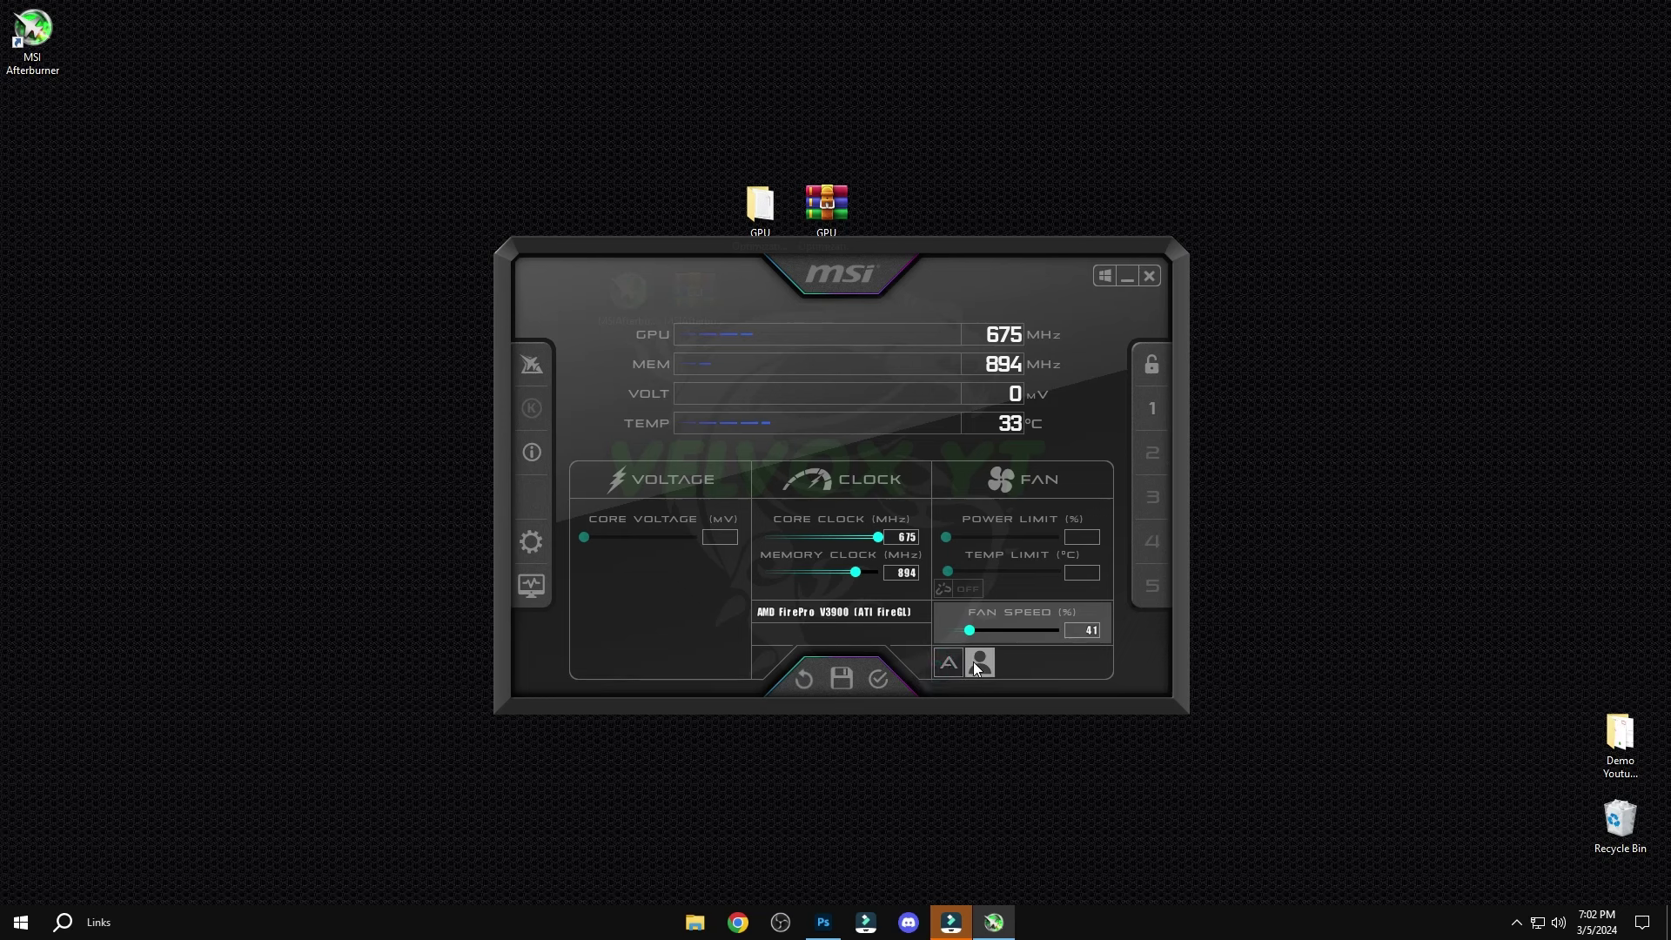
{"action": "left_click", "coordinate": [948, 664]}
{"action": "left_click", "coordinate": [947, 663]}
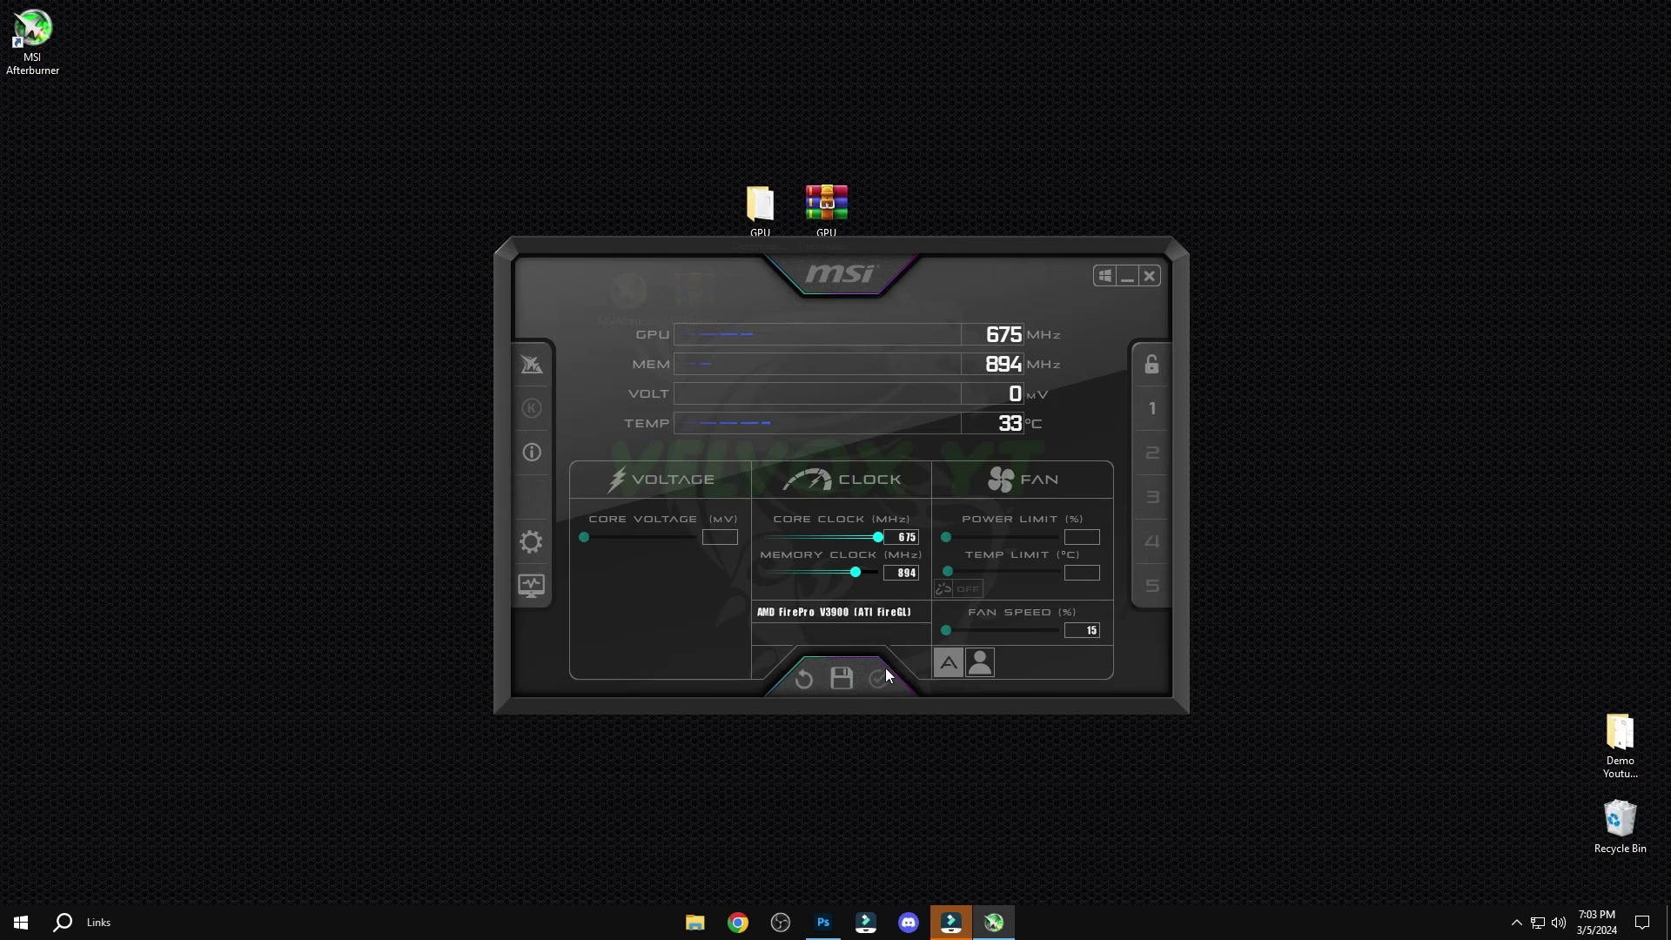
{"action": "left_click", "coordinate": [1126, 277]}
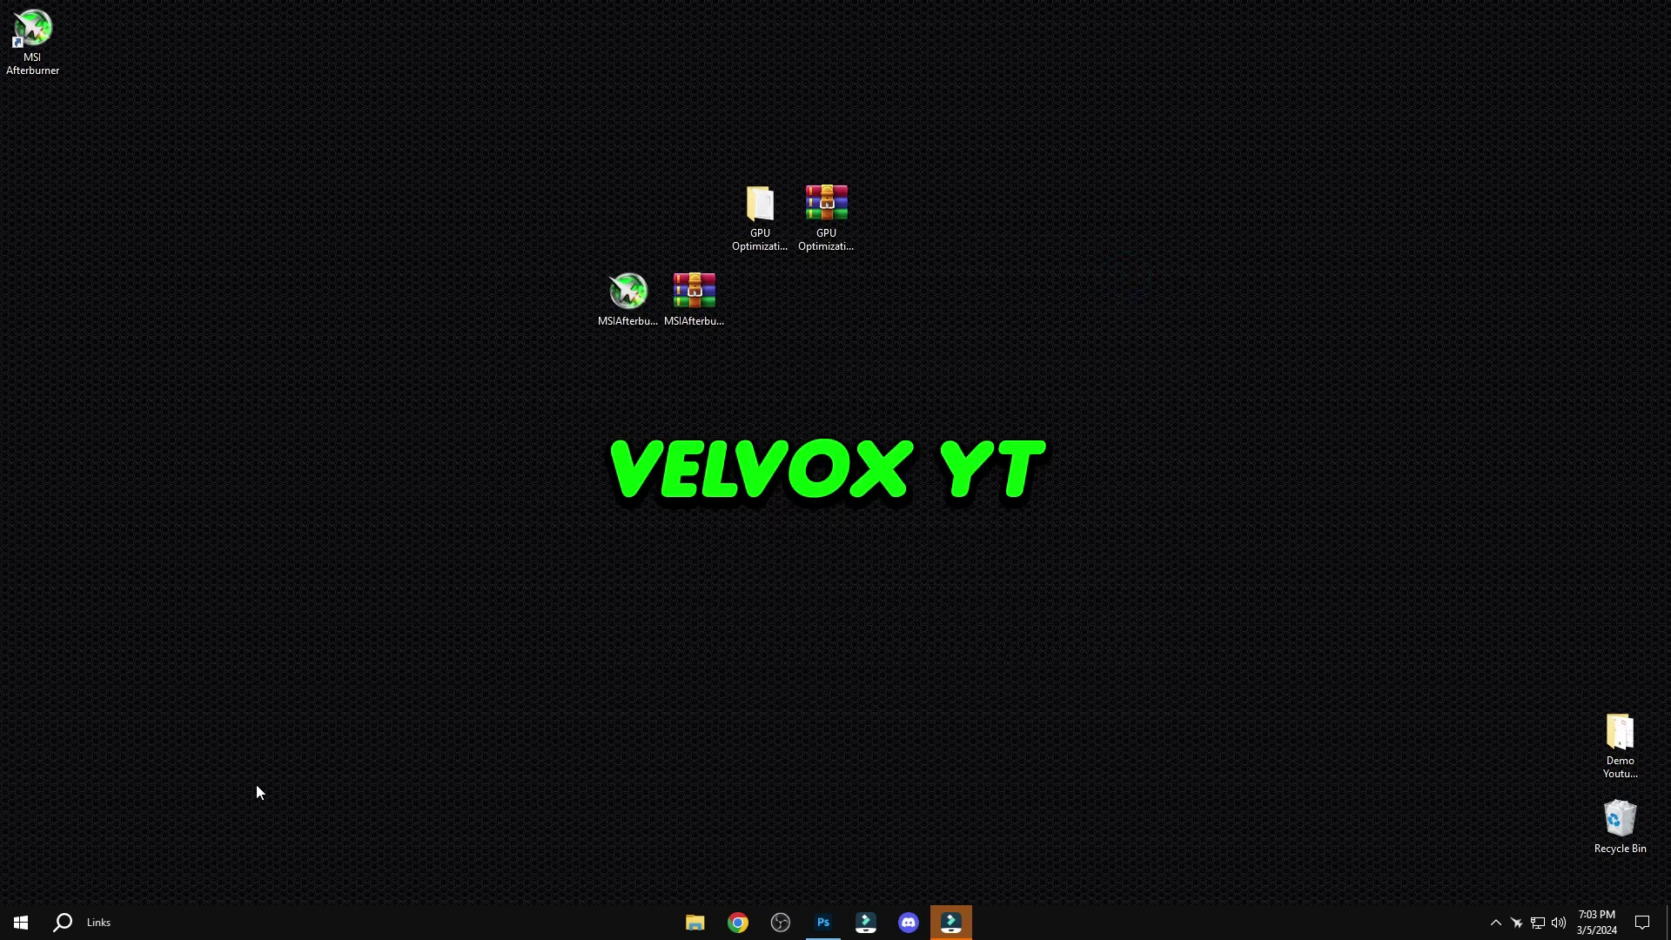
Search Windows for "ravi" and open RivaTuner Statistics Server
{"action": "left_click", "coordinate": [63, 920]}
{"action": "type", "text": "run"}
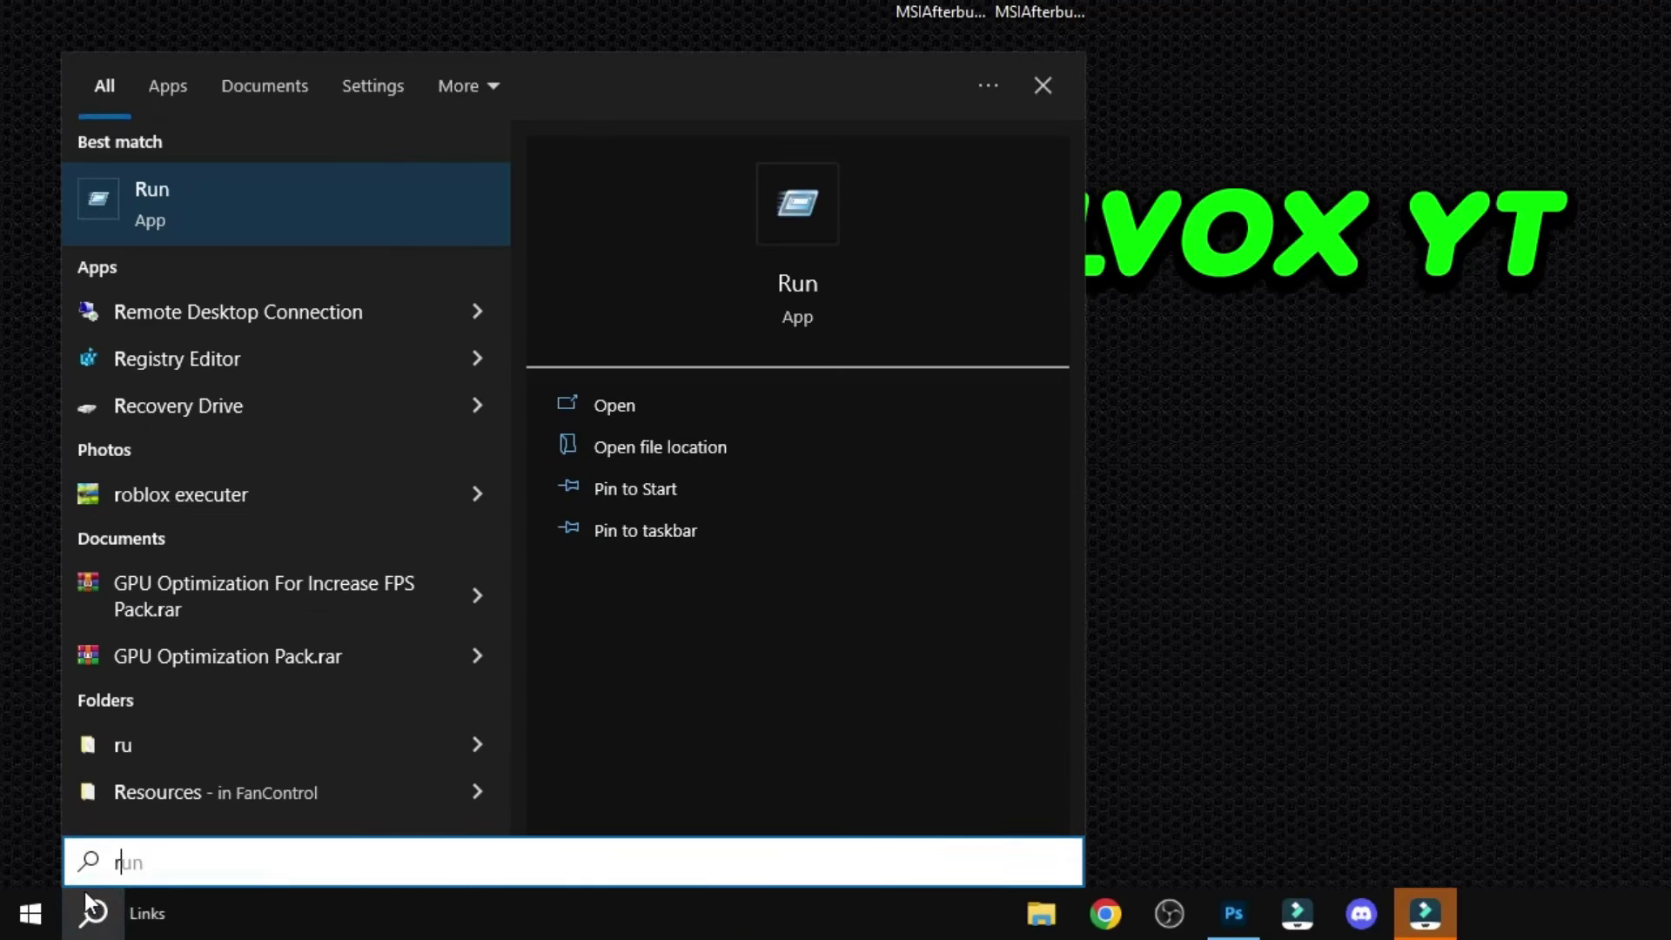
{"action": "type", "text": "a"}
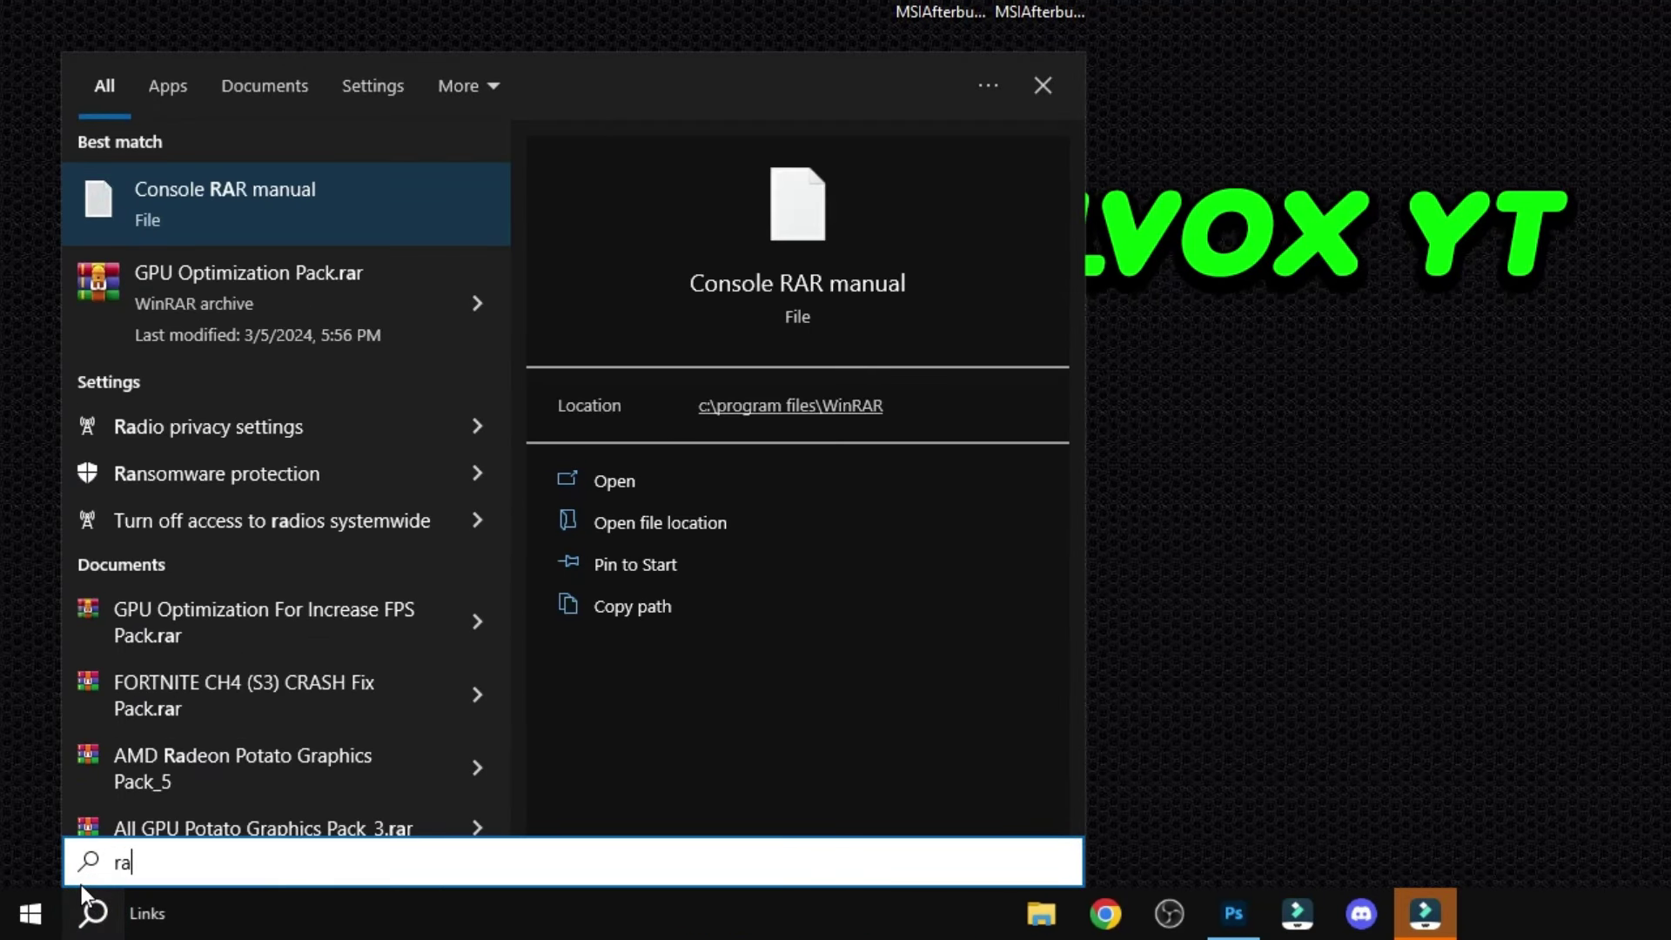
{"action": "type", "text": "vi"}
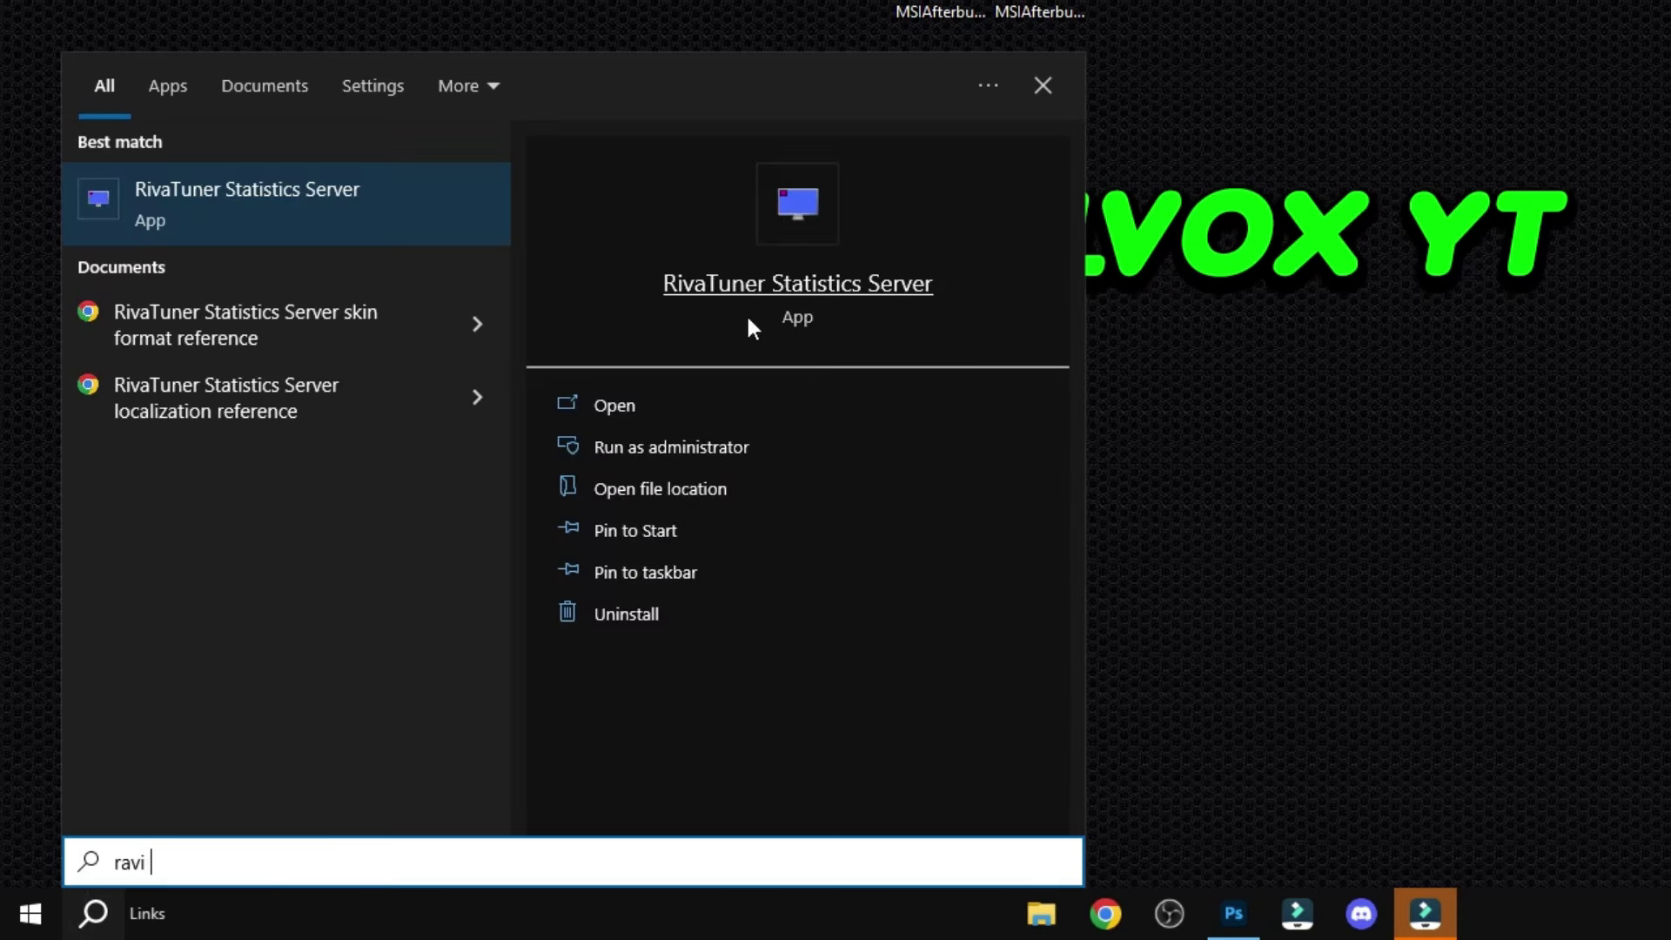
{"action": "left_click", "coordinate": [677, 415]}
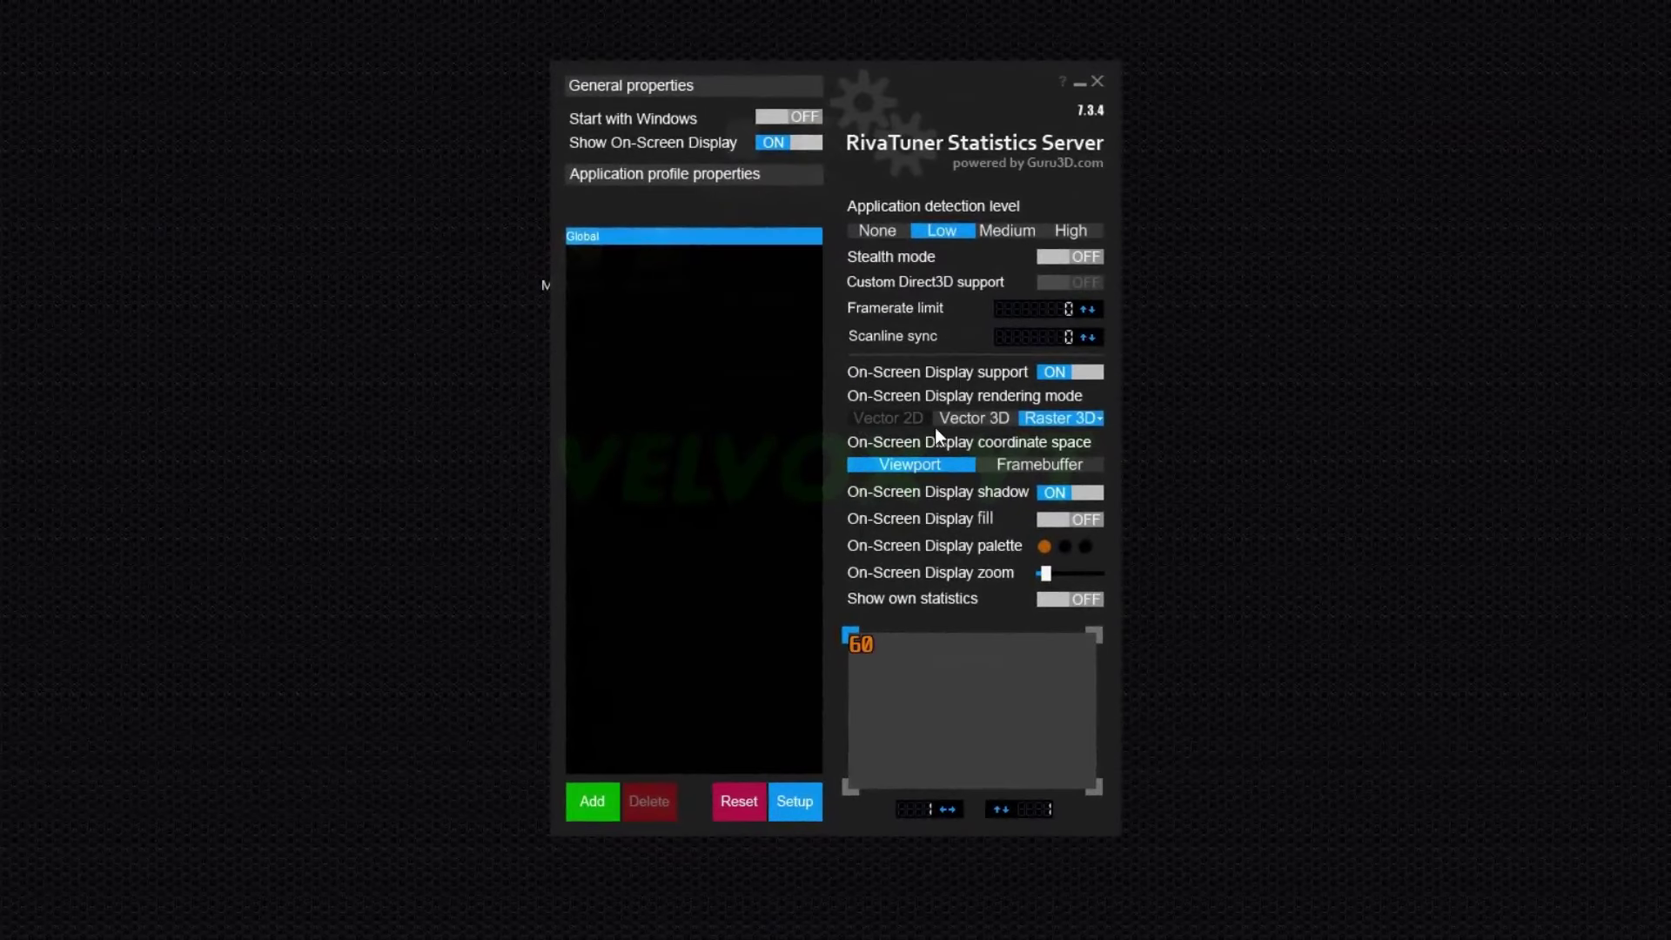
Add an application profile for FortniteClient-Win64-Shipping from the Fortnite folder on drive D, under FortniteGame, Binaries, Win64
{"action": "left_click", "coordinate": [604, 802]}
{"action": "left_click", "coordinate": [591, 517]}
{"action": "scroll", "coordinate": [748, 496], "scroll_direction": "down", "scroll_amount": 5}
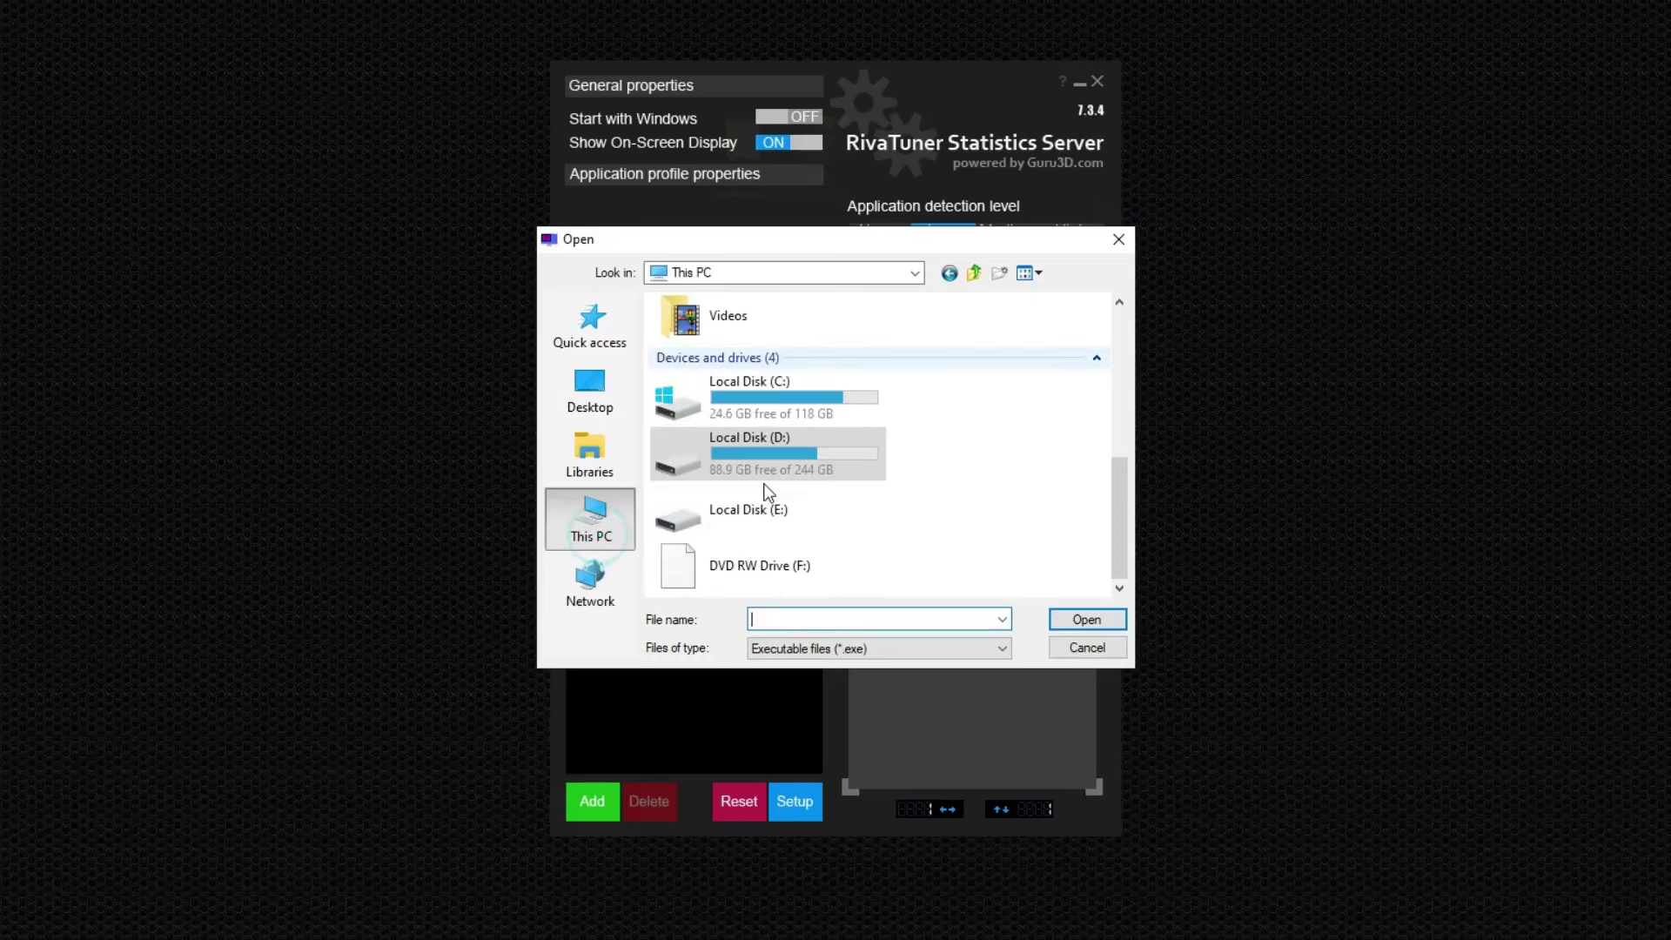
{"action": "left_click", "coordinate": [783, 436]}
{"action": "double_click", "coordinate": [785, 436]}
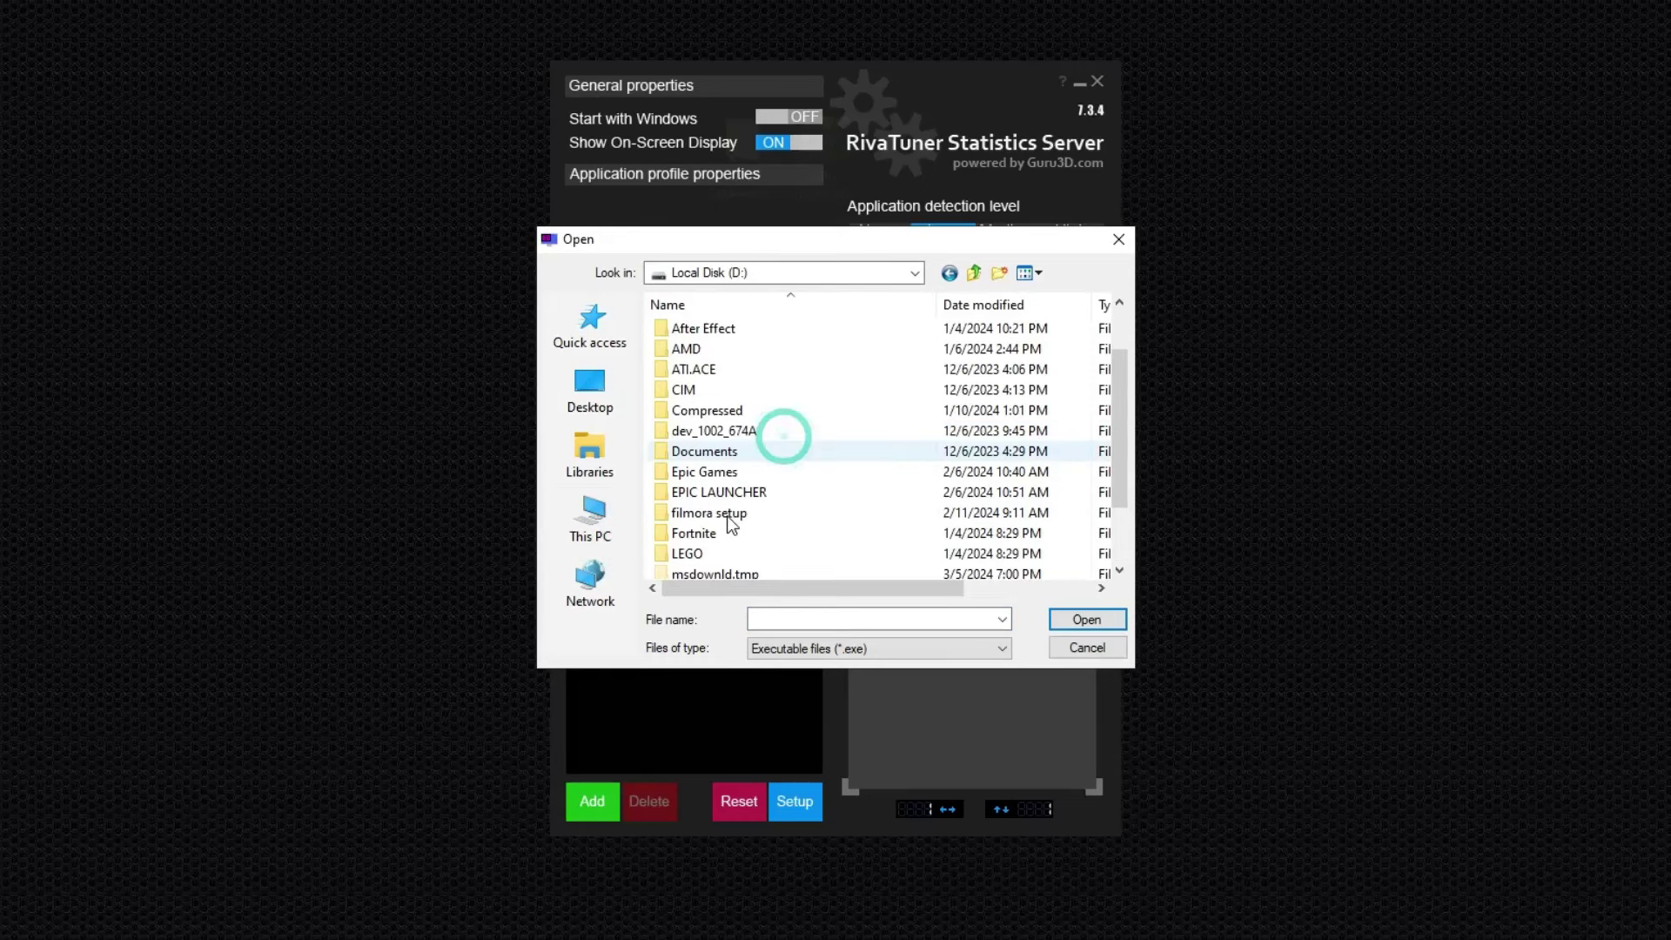
{"action": "scroll", "coordinate": [728, 522], "scroll_direction": "down", "scroll_amount": 1}
{"action": "double_click", "coordinate": [703, 467]}
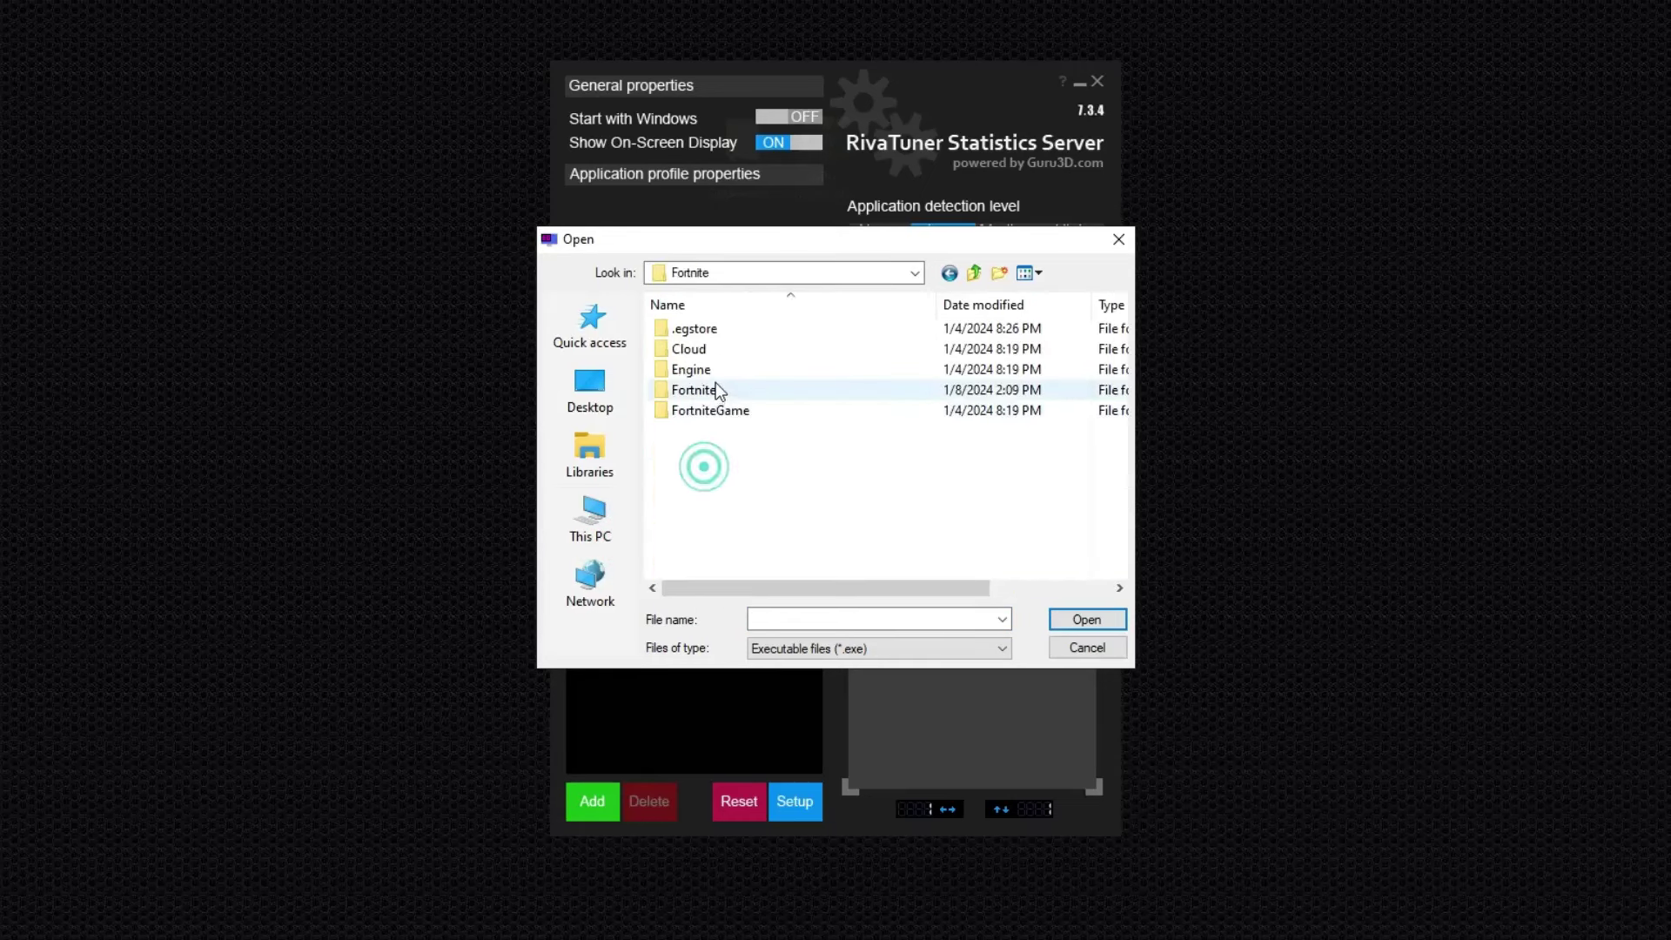
{"action": "double_click", "coordinate": [716, 410]}
{"action": "double_click", "coordinate": [721, 335]}
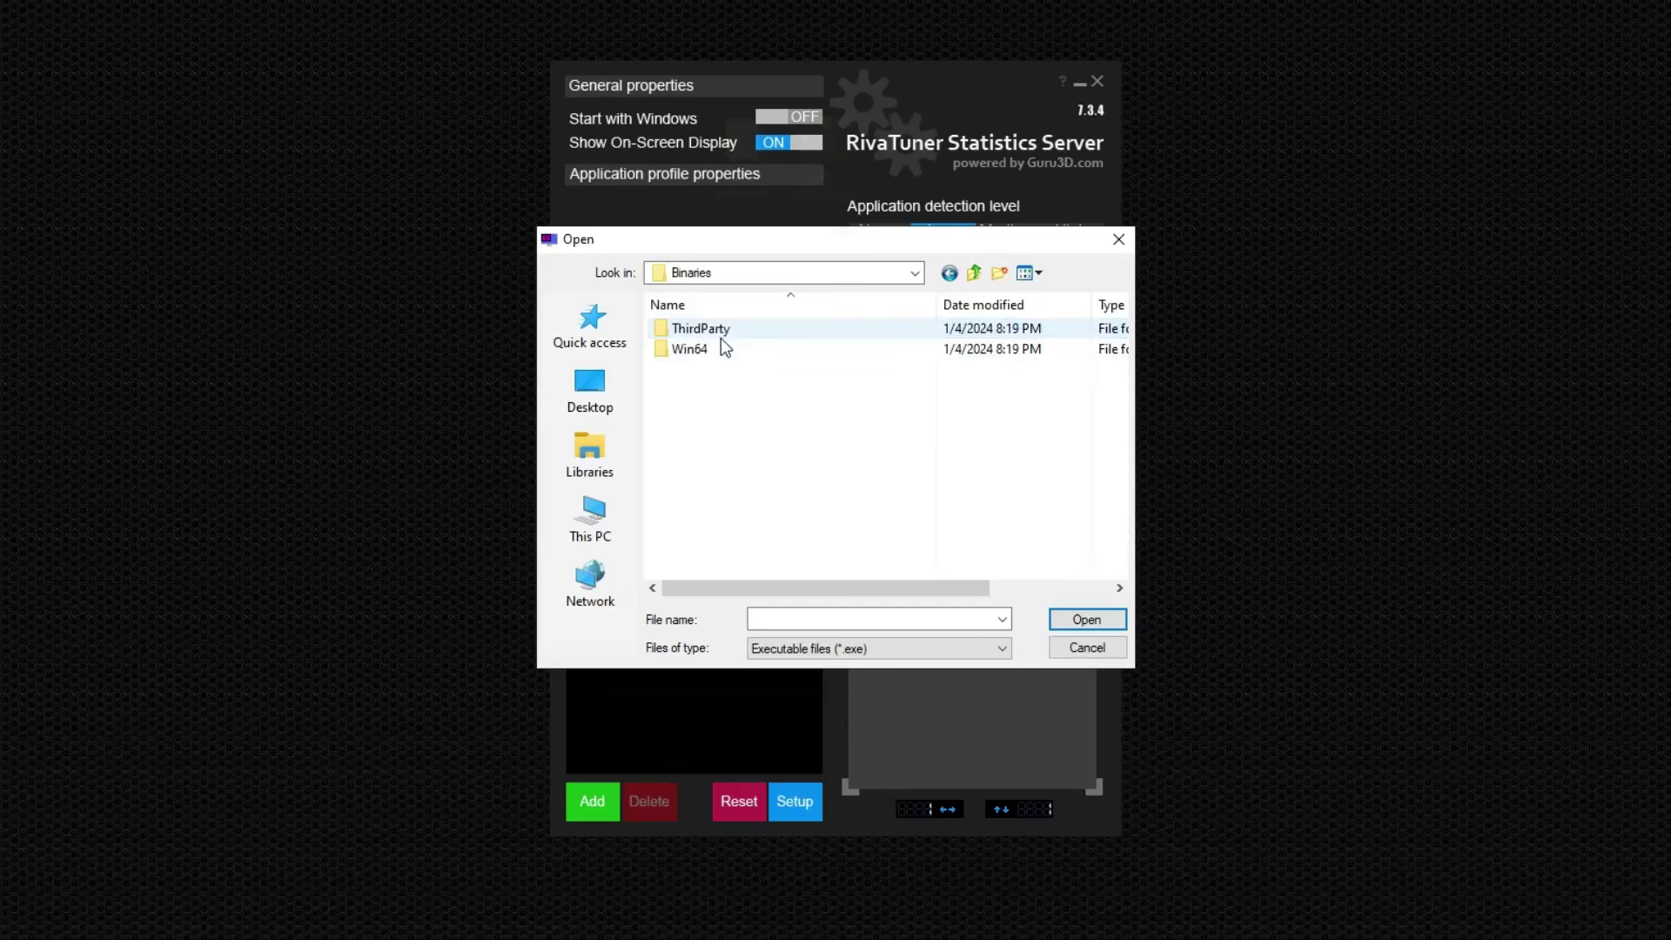
{"action": "double_click", "coordinate": [712, 348]}
{"action": "left_click", "coordinate": [719, 408]}
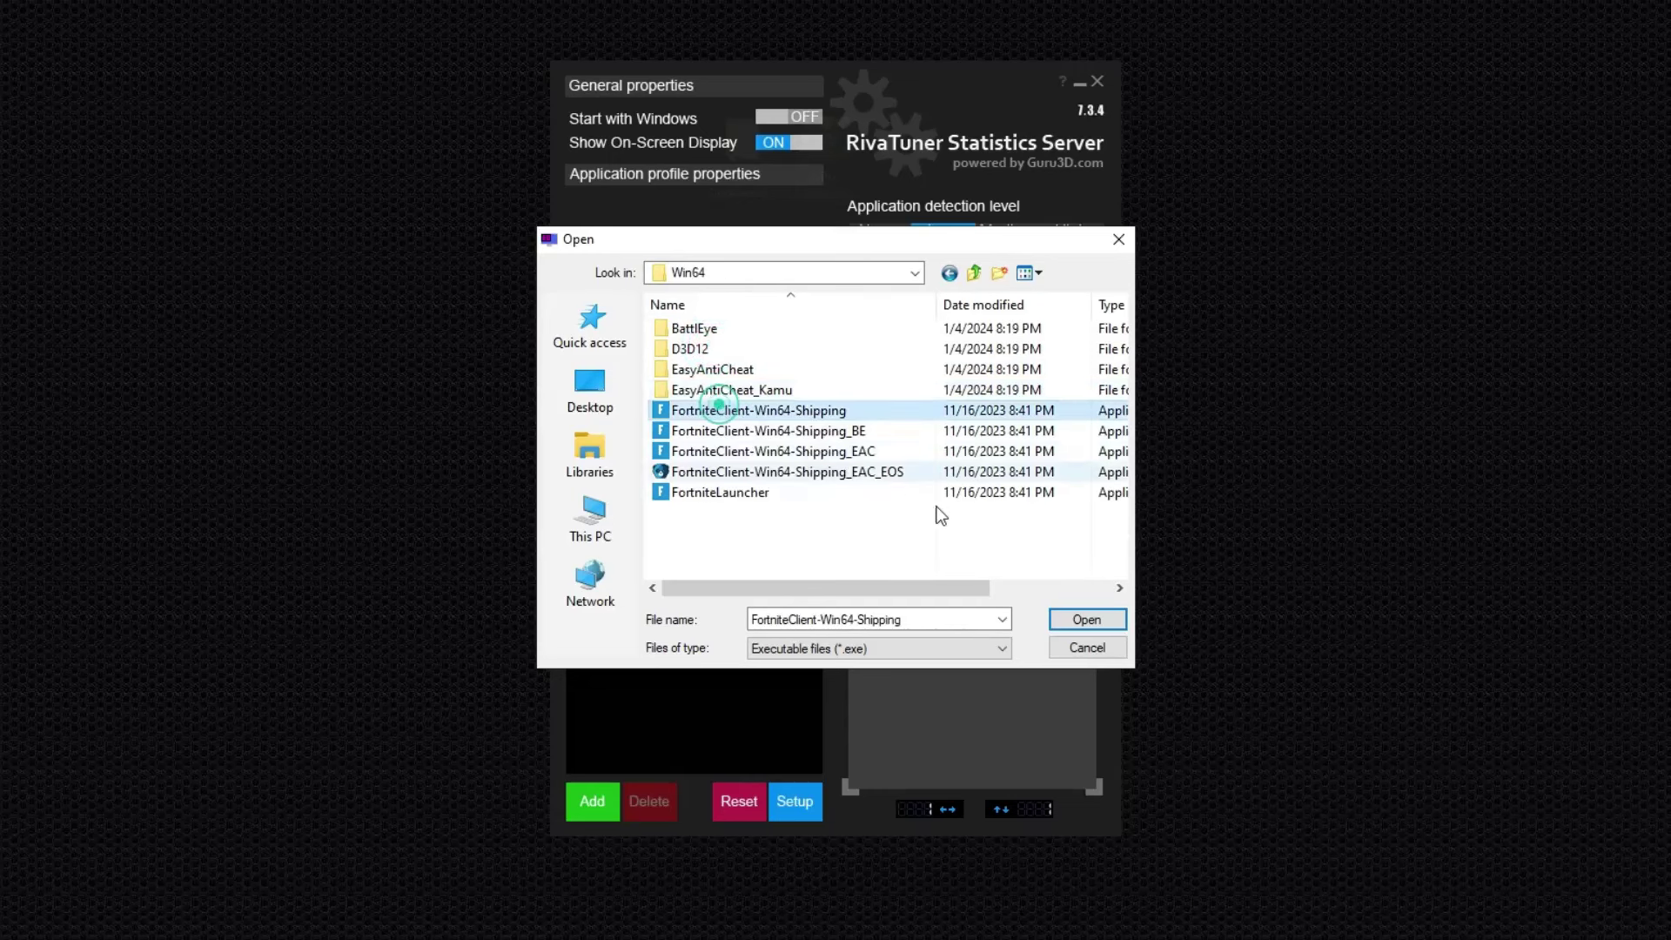
{"action": "left_click", "coordinate": [1092, 618]}
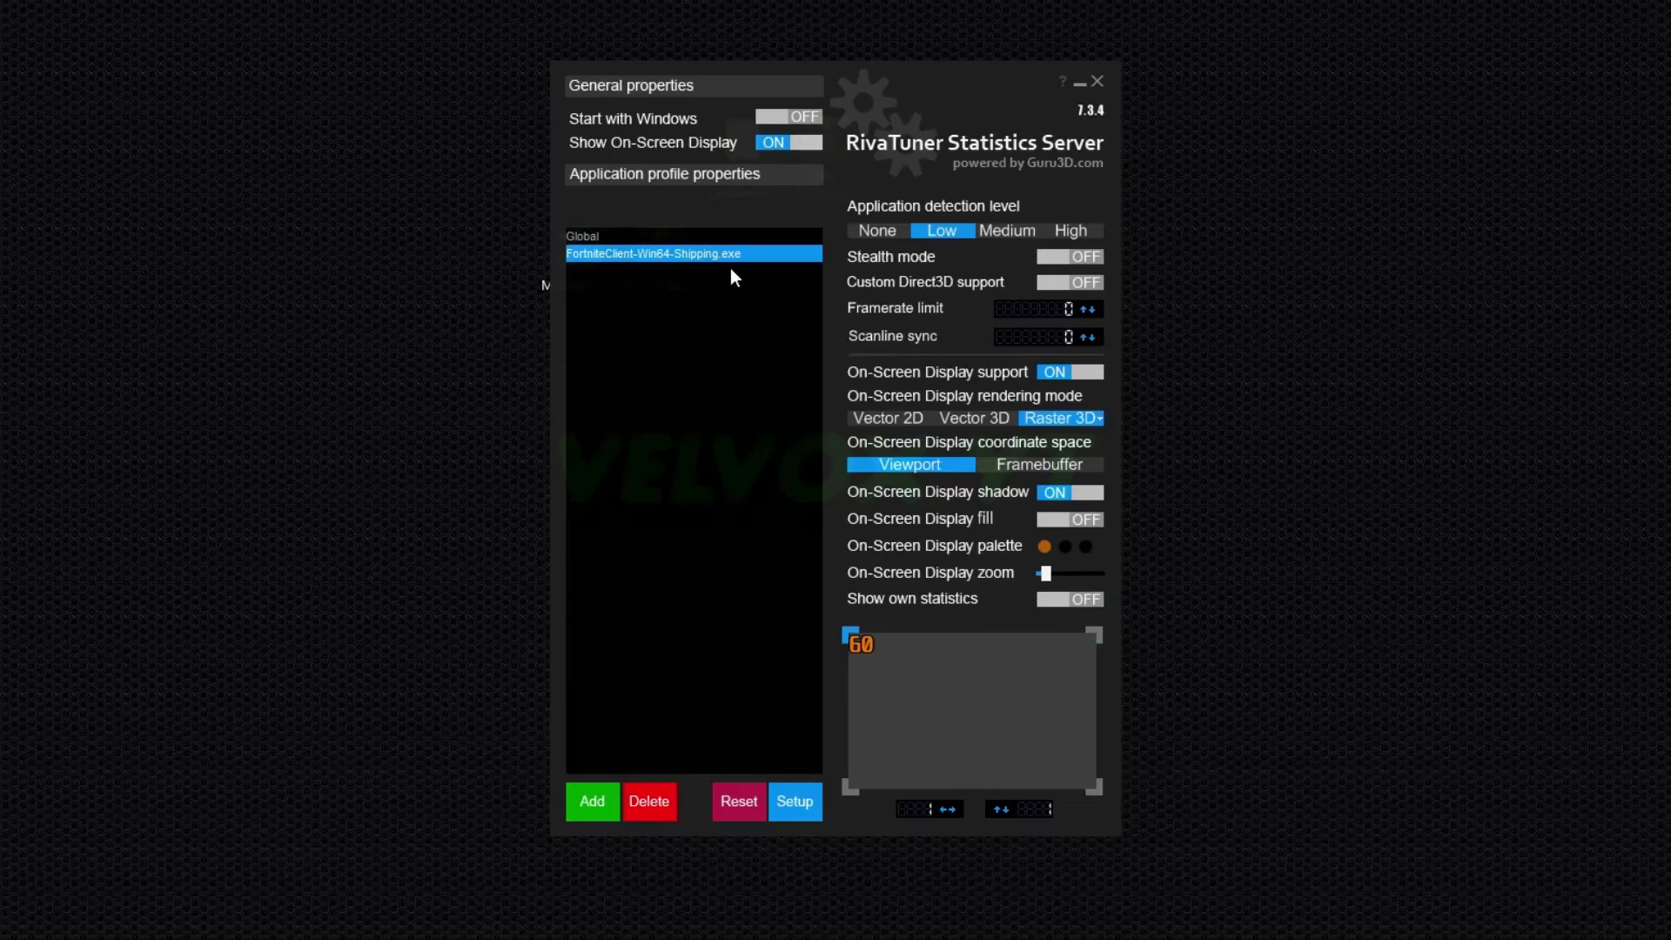